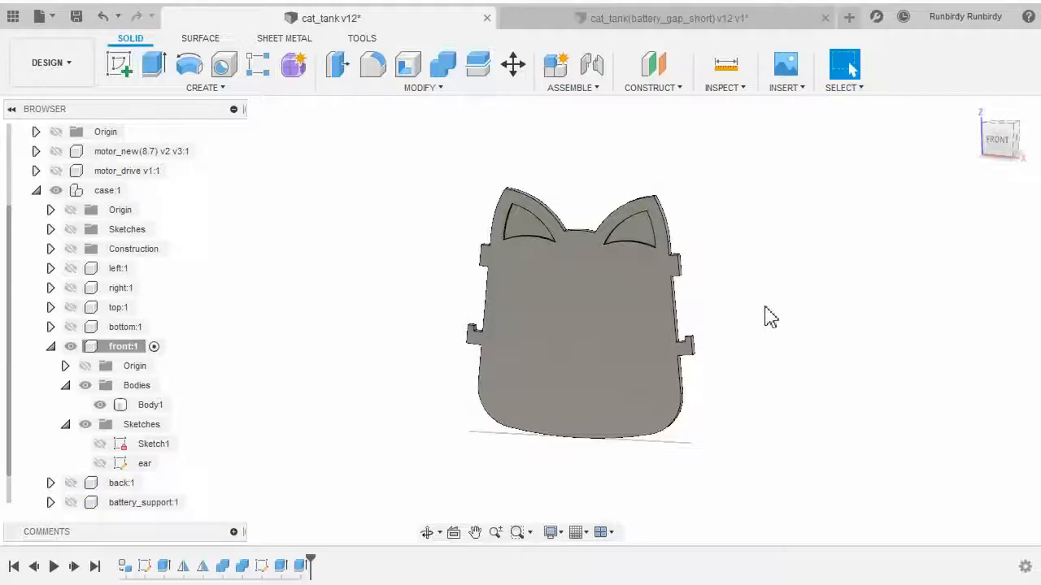
# Examine the face details of the finished cat tank model in the reference design tab
pyautogui.scroll(4, 695, 280)
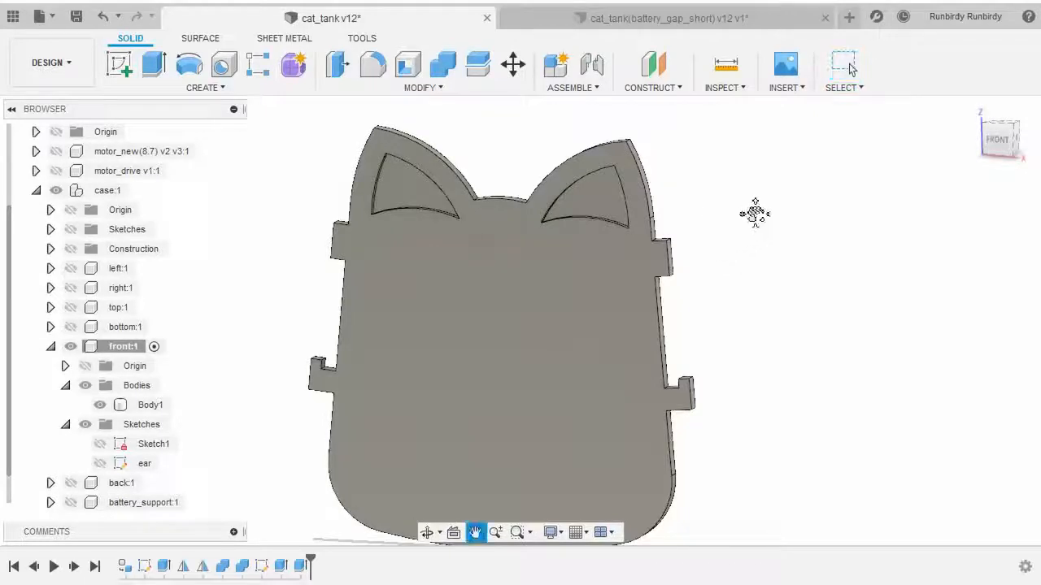
pyautogui.scroll(-3, 757, 227)
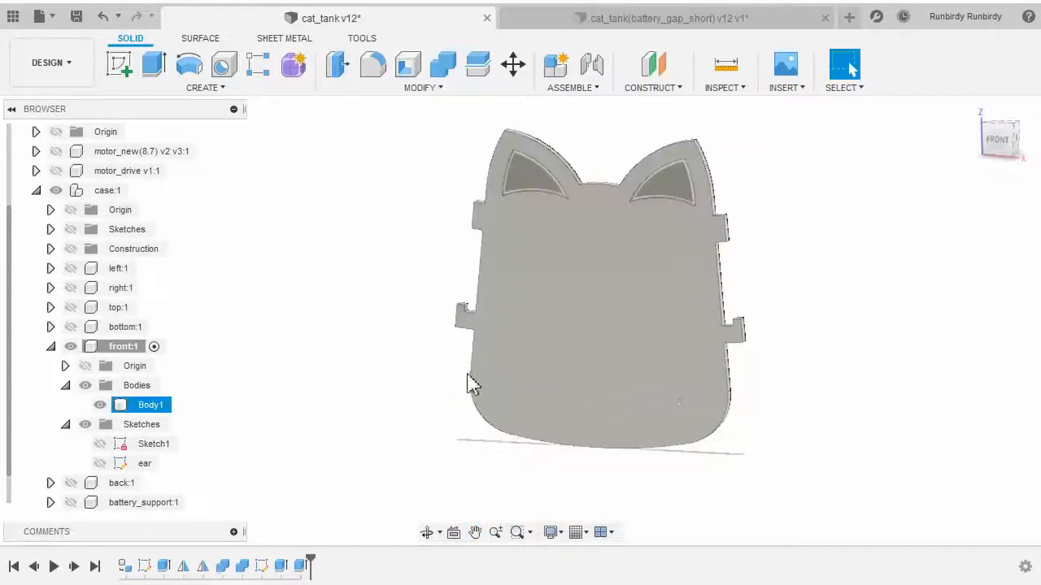
pyautogui.click(642, 25)
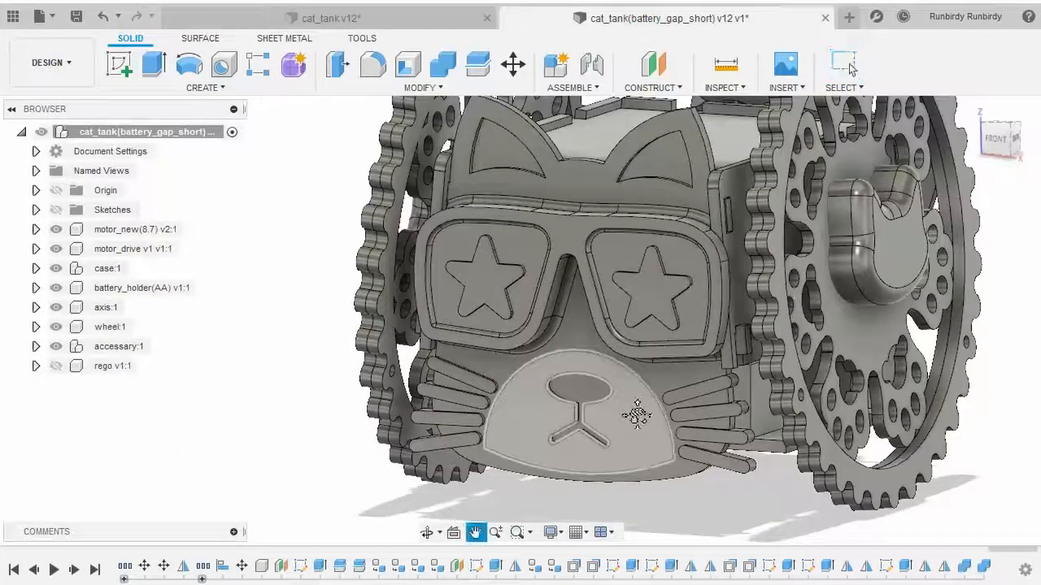
pyautogui.scroll(2, 633, 391)
pyautogui.scroll(-3, 632, 388)
pyautogui.moveTo(635, 216); pyautogui.dragTo(605, 296, button='middle')
pyautogui.scroll(3, 626, 402)
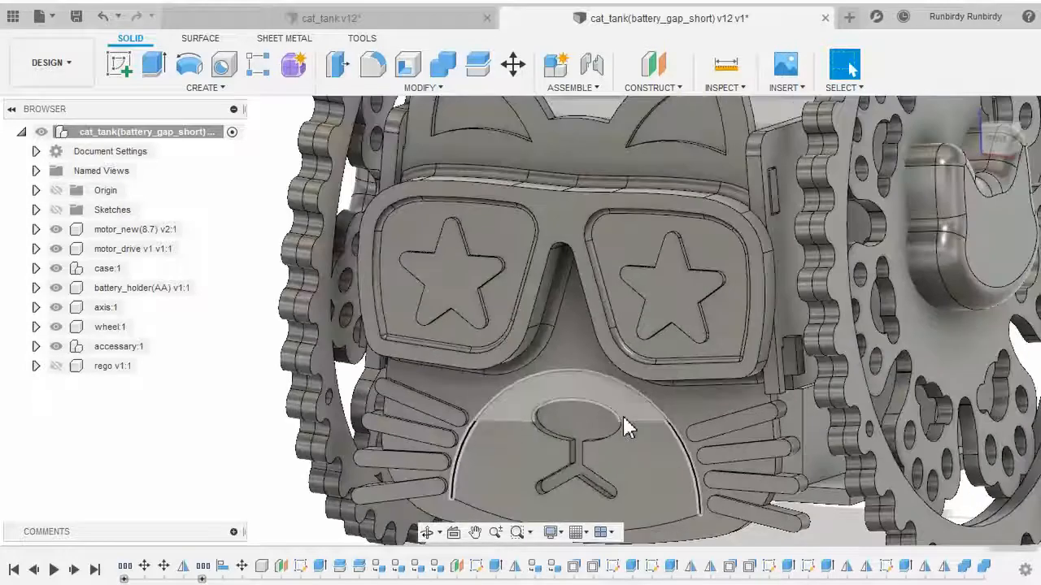
pyautogui.moveTo(623, 415); pyautogui.dragTo(670, 293, button='middle')
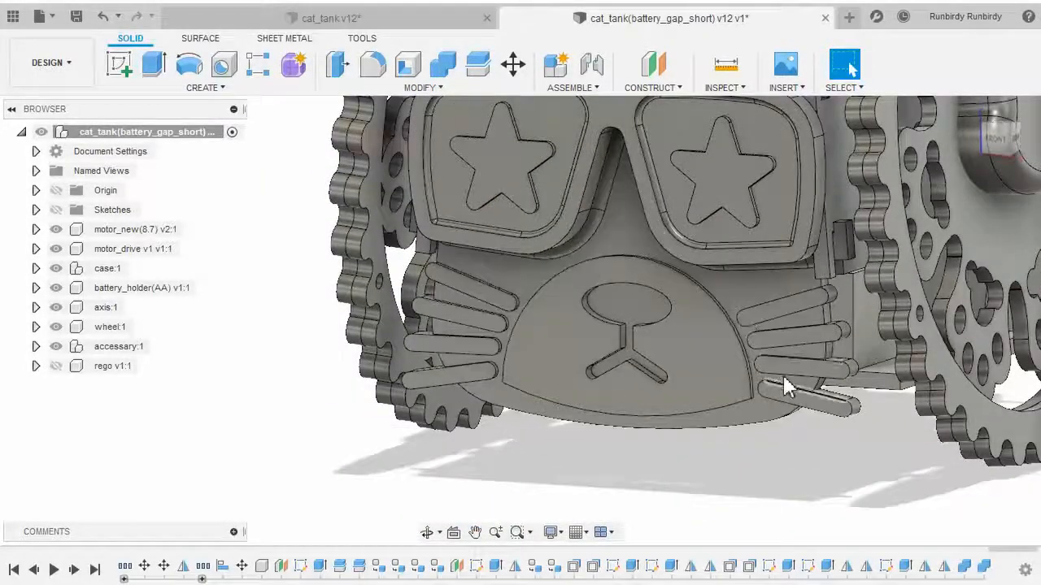
# Activate the front component and start a new sketch on the front panel's face
pyautogui.click(286, 19)
pyautogui.moveTo(439, 259); pyautogui.dragTo(320, 241, button='middle')
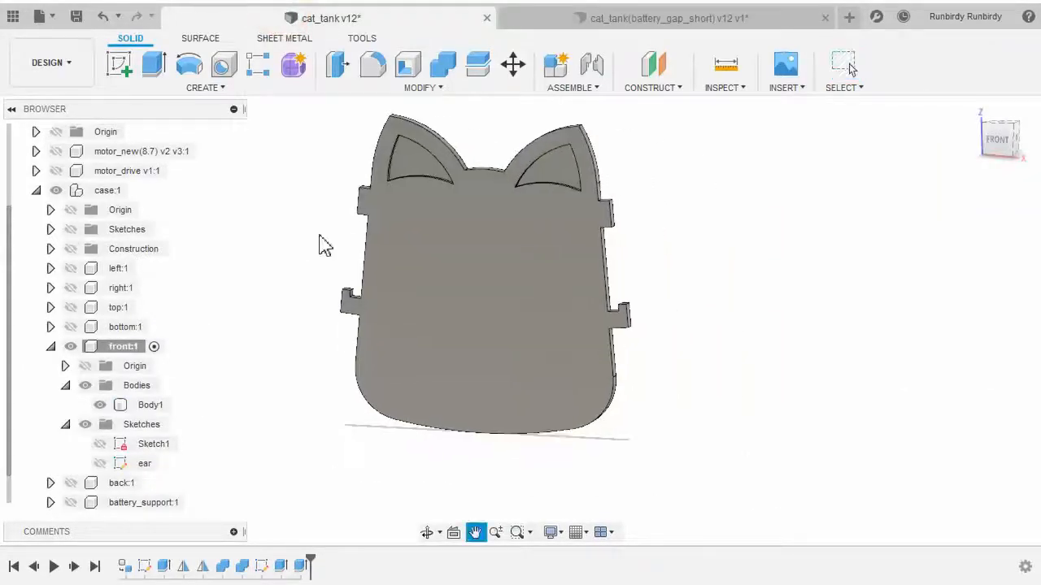
pyautogui.scroll(2, 320, 243)
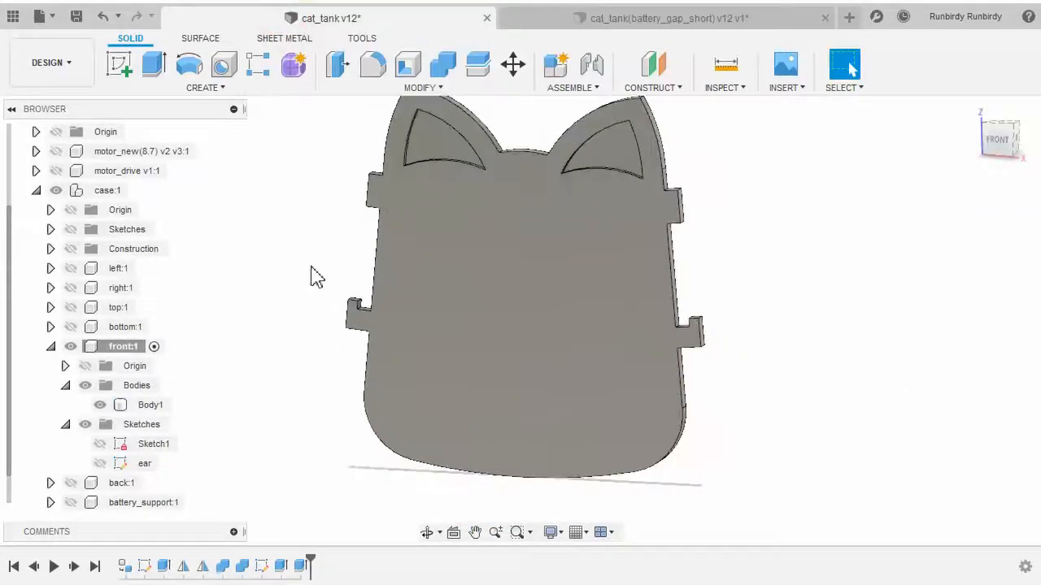
pyautogui.click(1002, 146)
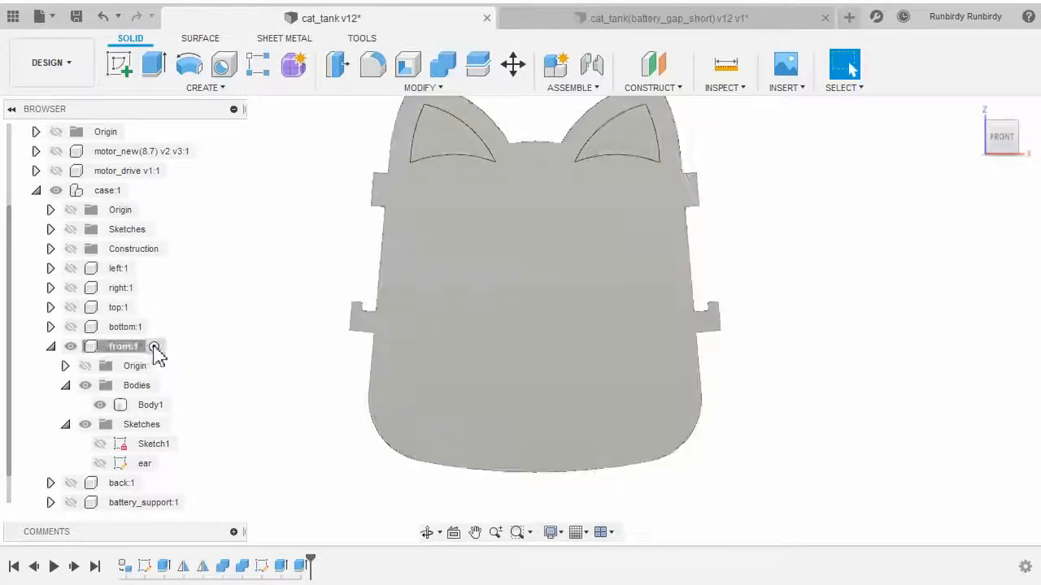
pyautogui.click(153, 347)
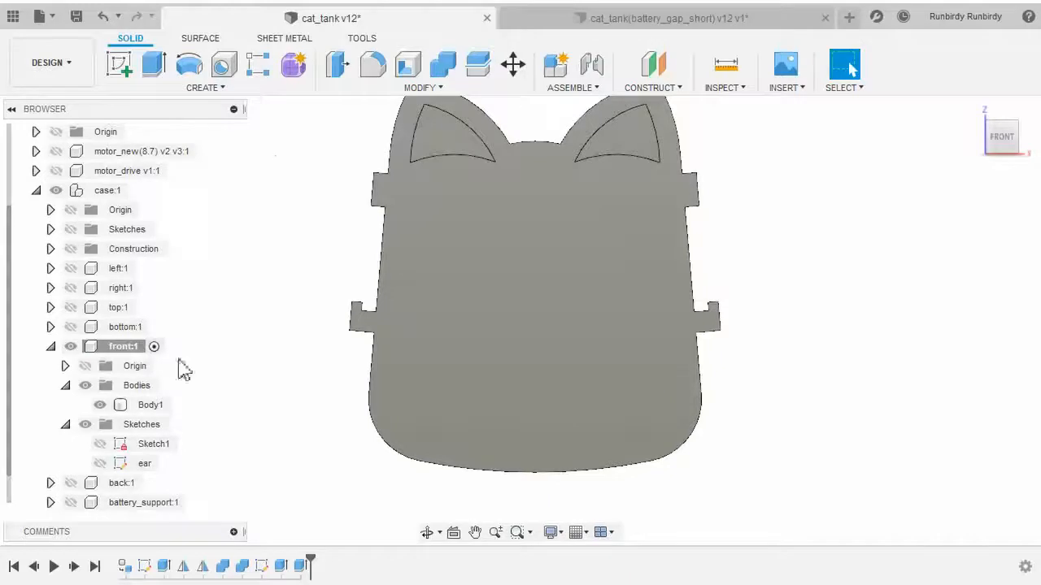
pyautogui.click(219, 88)
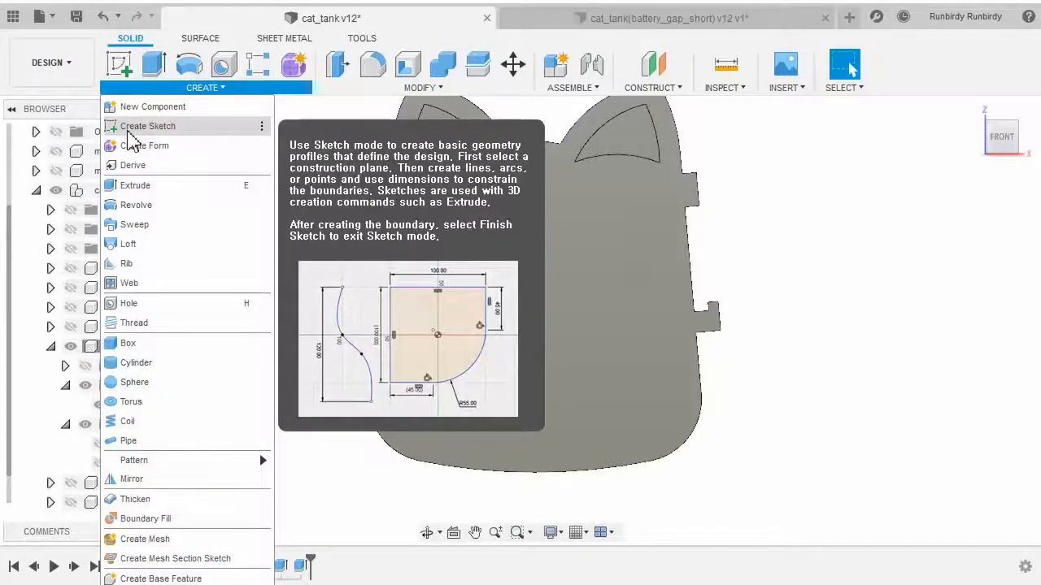
pyautogui.click(129, 128)
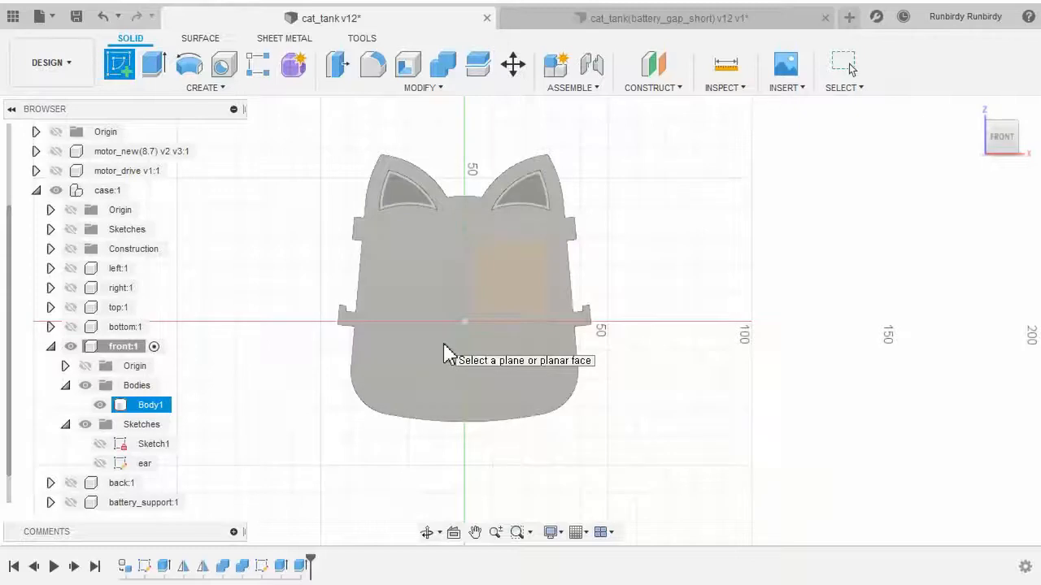
pyautogui.click(446, 355)
pyautogui.moveTo(634, 433)
pyautogui.mouseDown(button='middle')
pyautogui.moveTo(486, 431)
pyautogui.moveTo(488, 413)
pyautogui.moveTo(663, 450)
pyautogui.mouseUp(button='middle')
pyautogui.scroll(3, 486, 429)
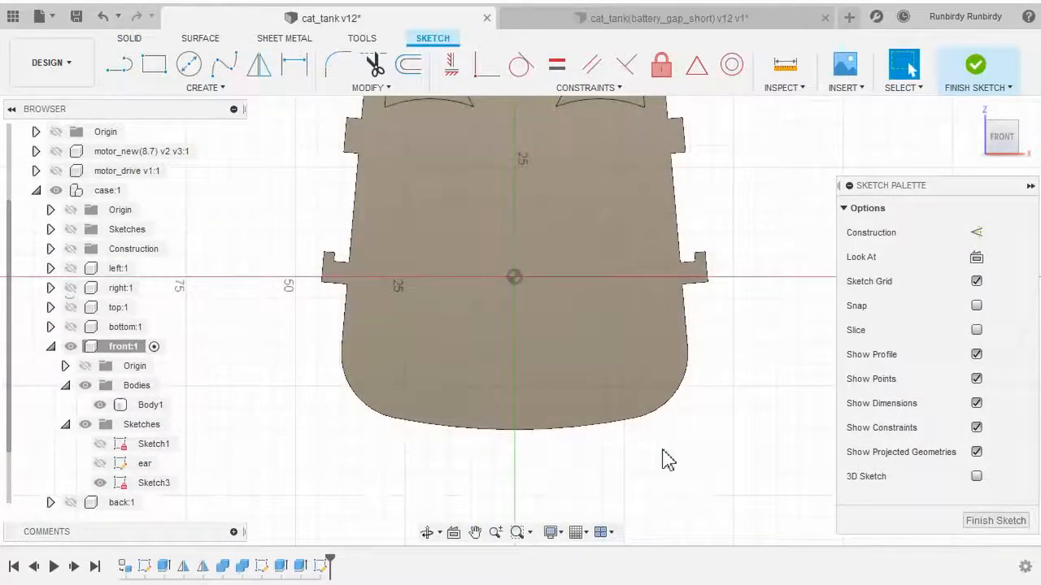
# Sketch a center point arc of about 25 mm radius and about 184 degrees over the panel's lower part
pyautogui.click(231, 91)
pyautogui.moveTo(200, 151)
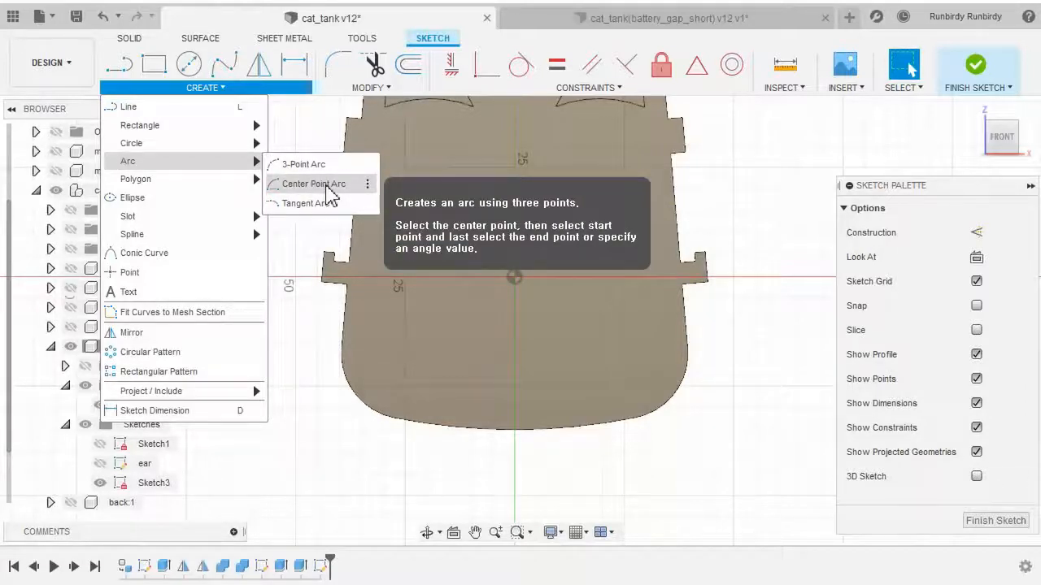
pyautogui.click(326, 185)
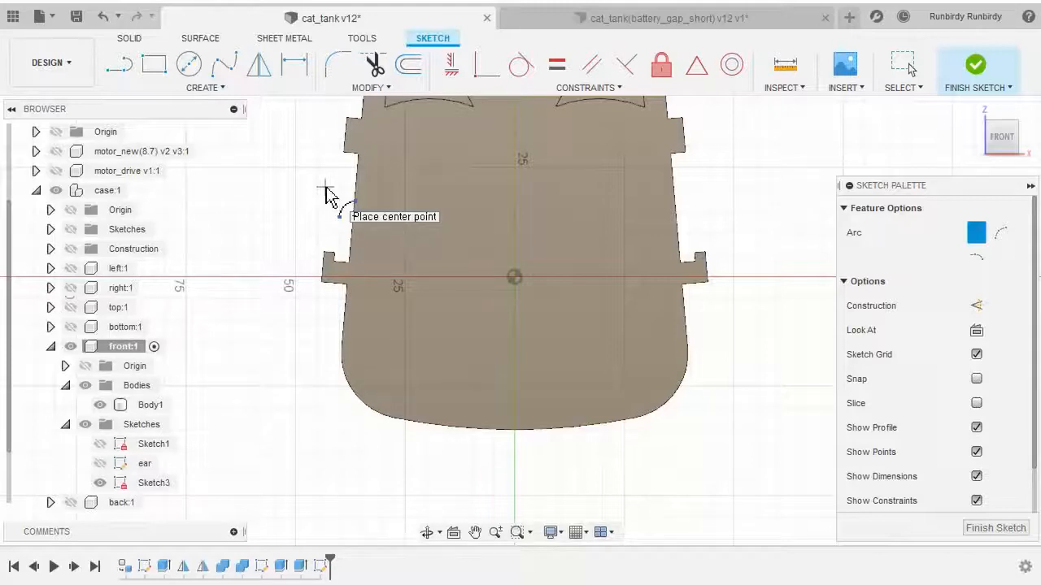
pyautogui.scroll(3, 520, 380)
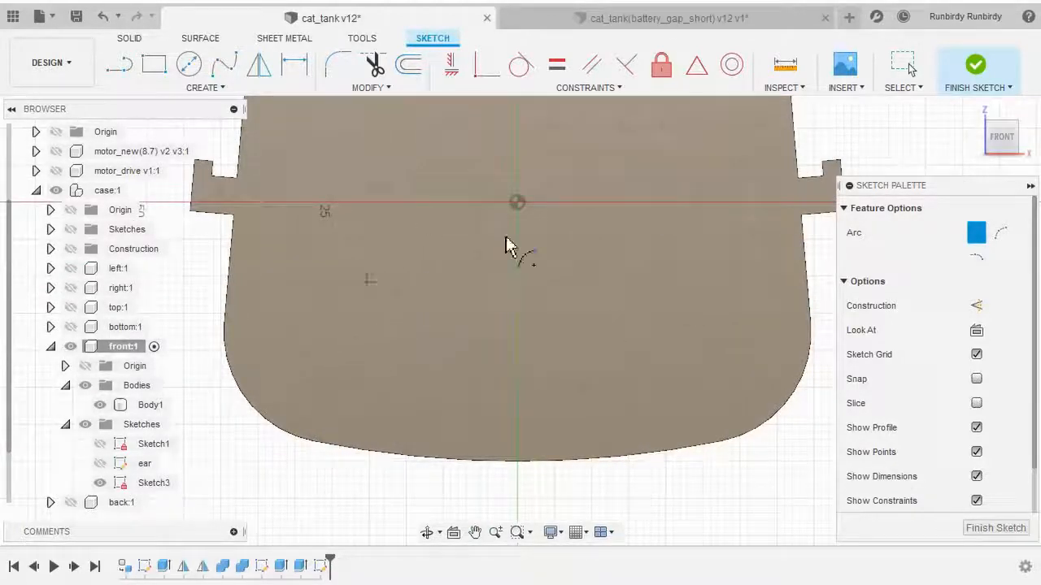
pyautogui.click(502, 415)
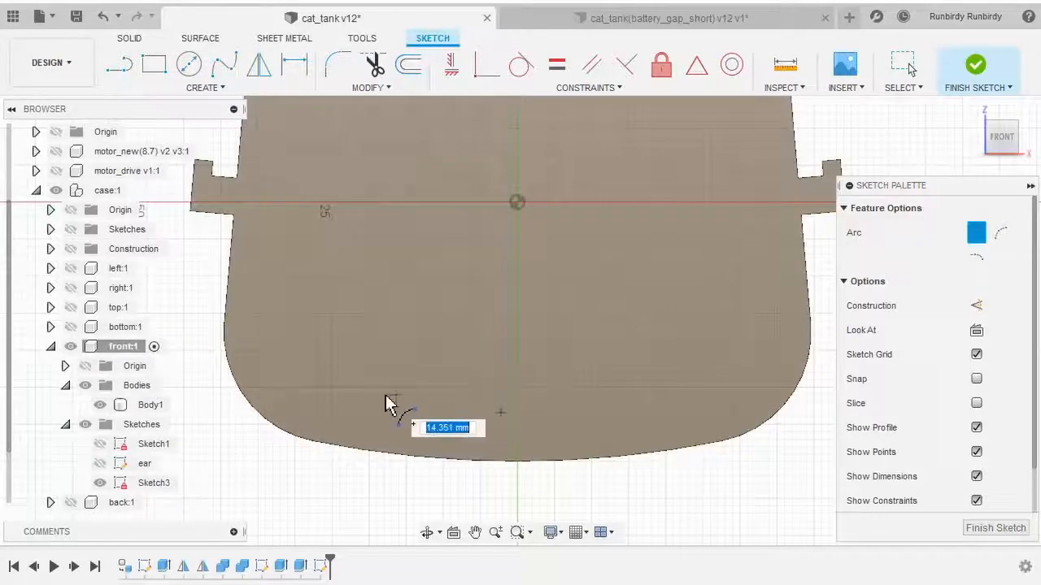
pyautogui.click(311, 419)
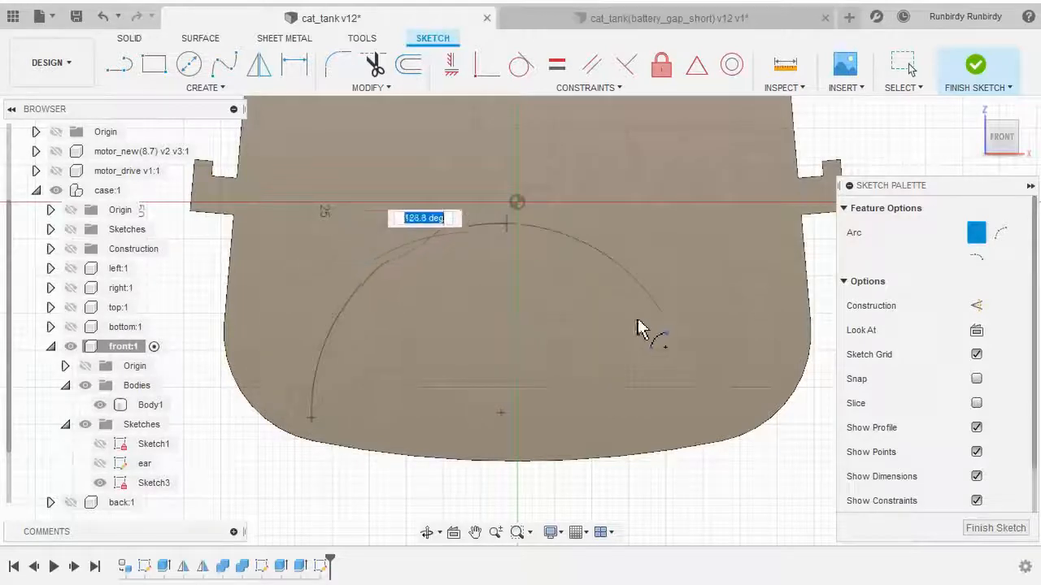
pyautogui.click(687, 435)
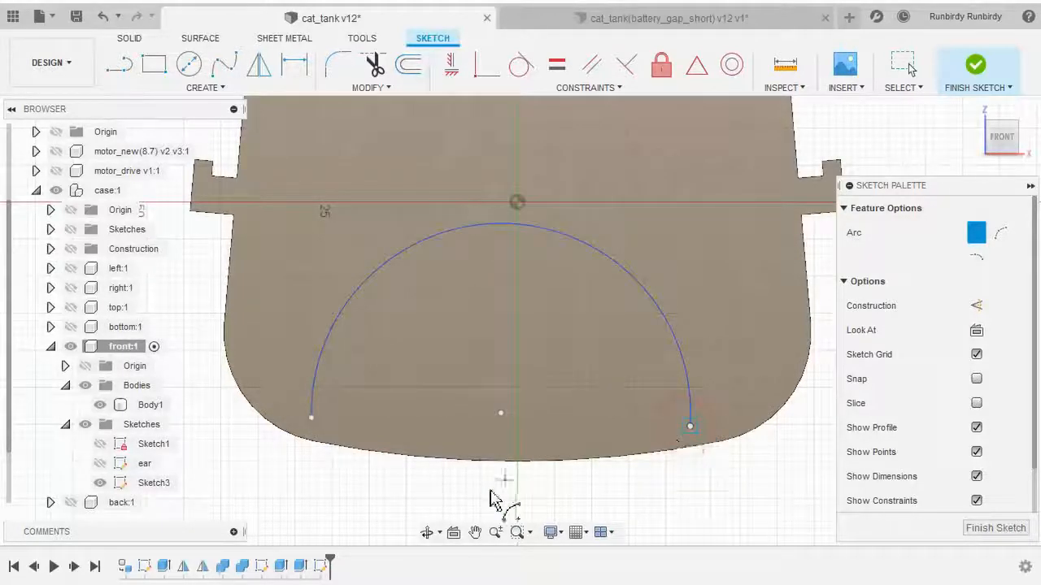
# Inspect the whisker slots on the reference design's face
pyautogui.moveTo(508, 491); pyautogui.dragTo(561, 478, button='middle')
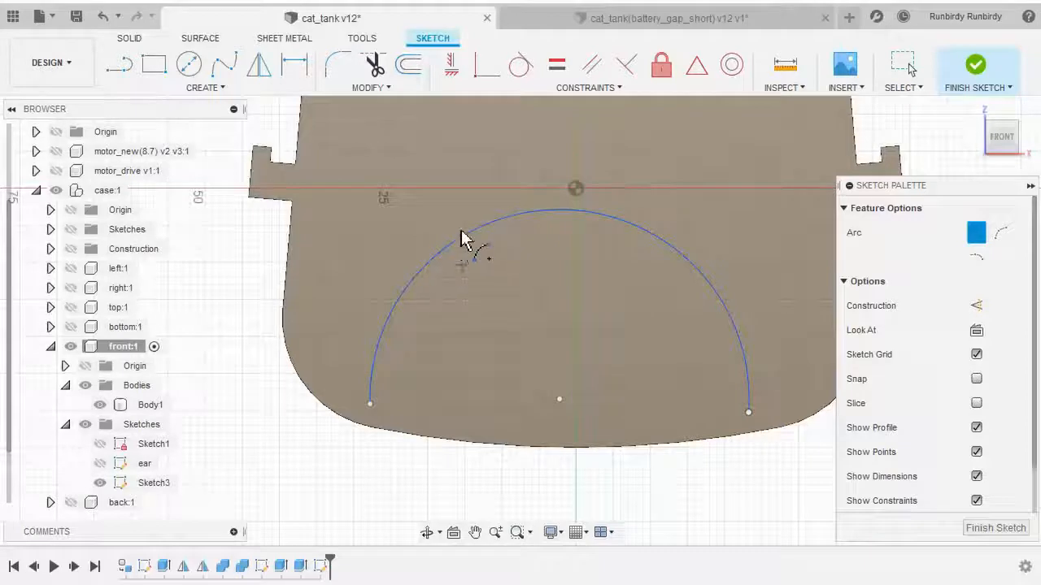
pyautogui.click(630, 21)
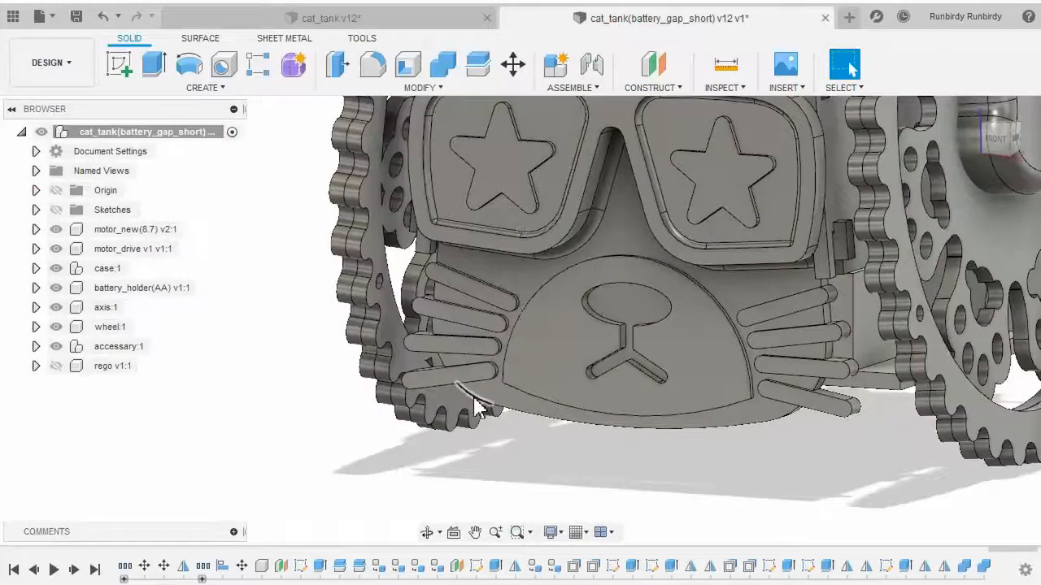
pyautogui.scroll(3, 480, 409)
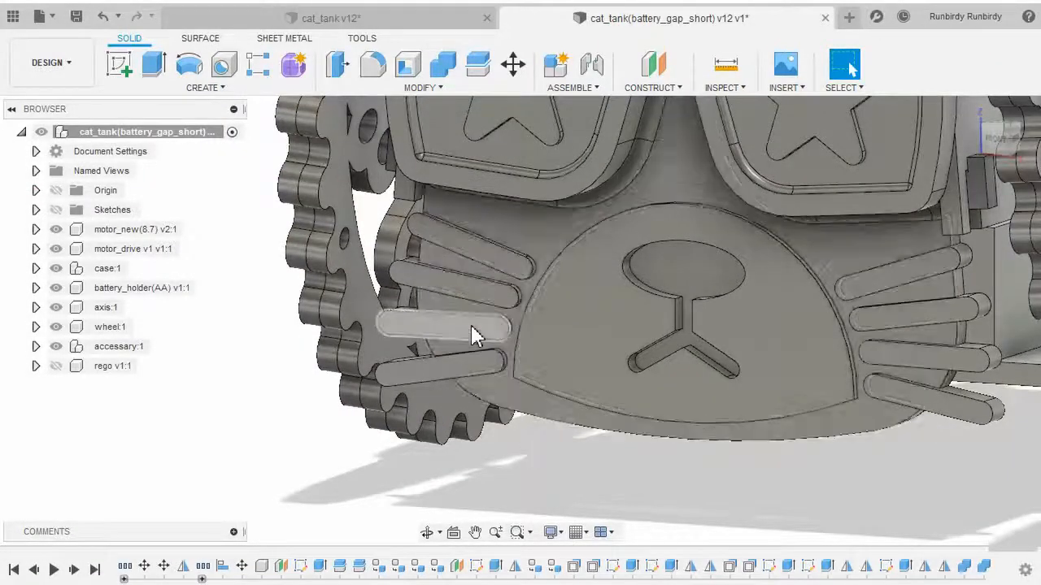
pyautogui.click(475, 336)
pyautogui.click(488, 290)
pyautogui.click(493, 263)
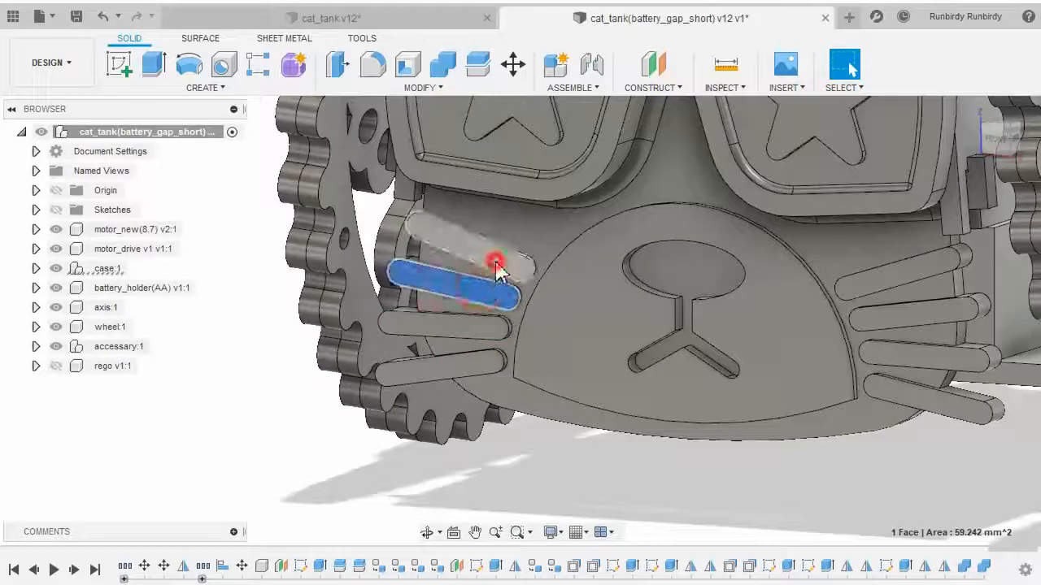
pyautogui.click(465, 375)
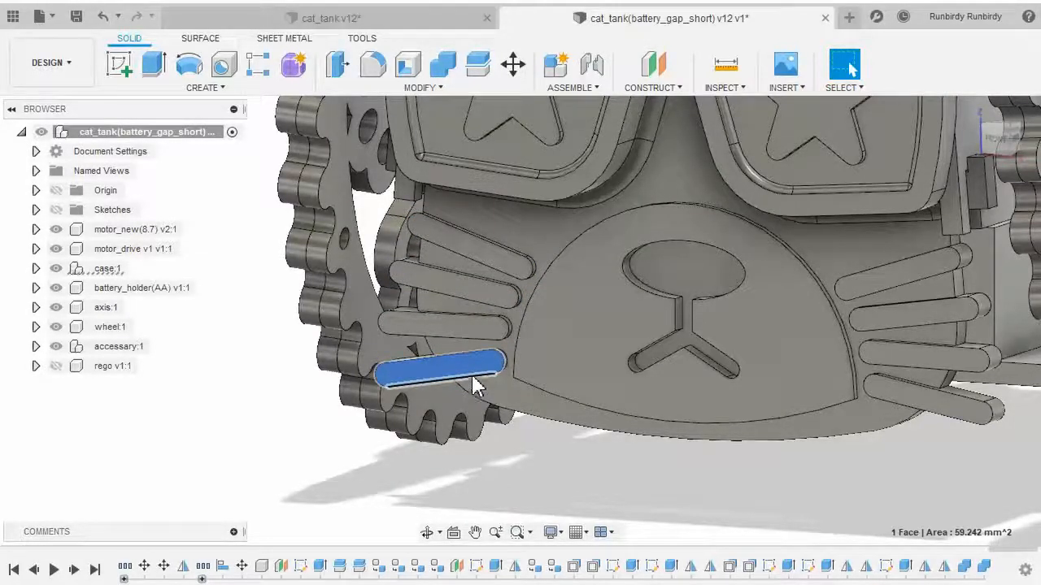
pyautogui.click(402, 18)
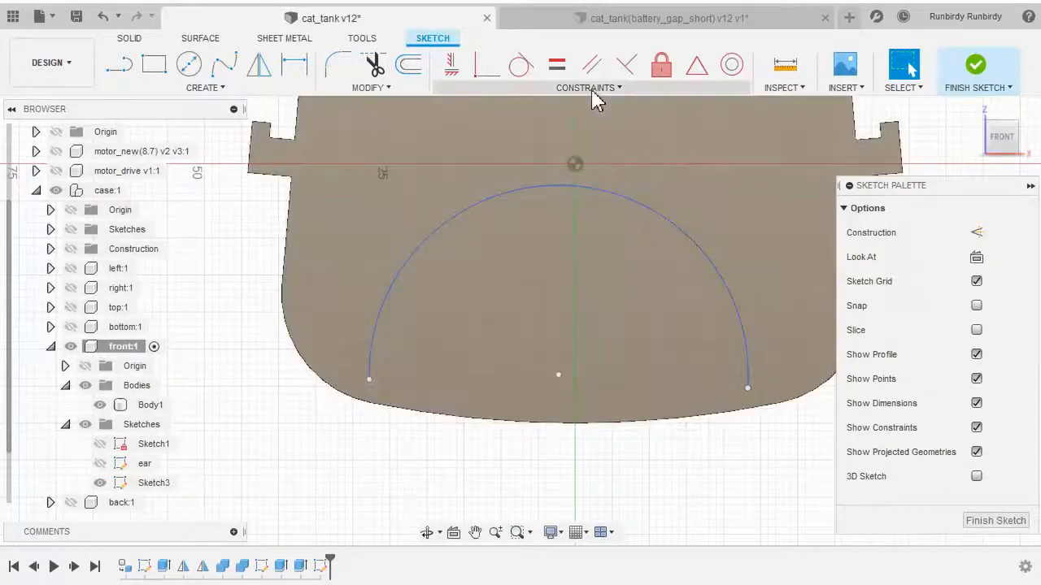
# Constrain the arc's center point vertically with the panel's bottom midpoint
pyautogui.click(592, 93)
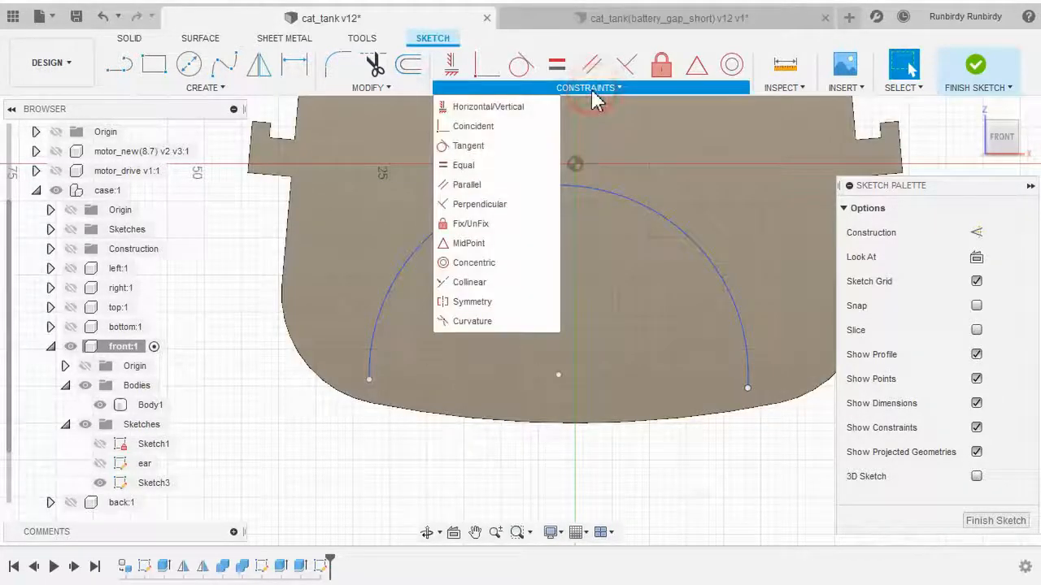
pyautogui.click(516, 107)
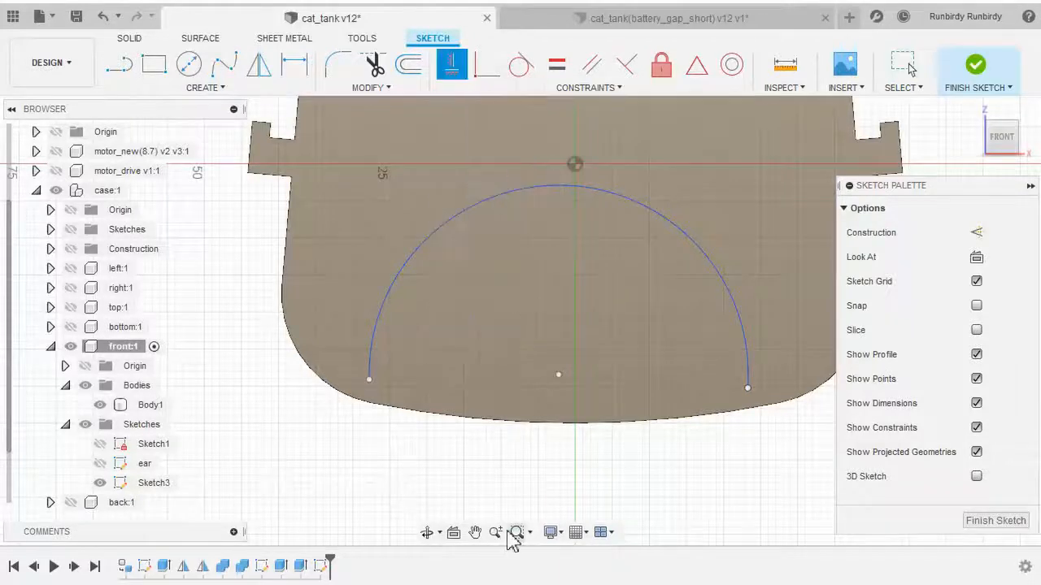
pyautogui.scroll(-1, 458, 451)
pyautogui.scroll(1, 413, 452)
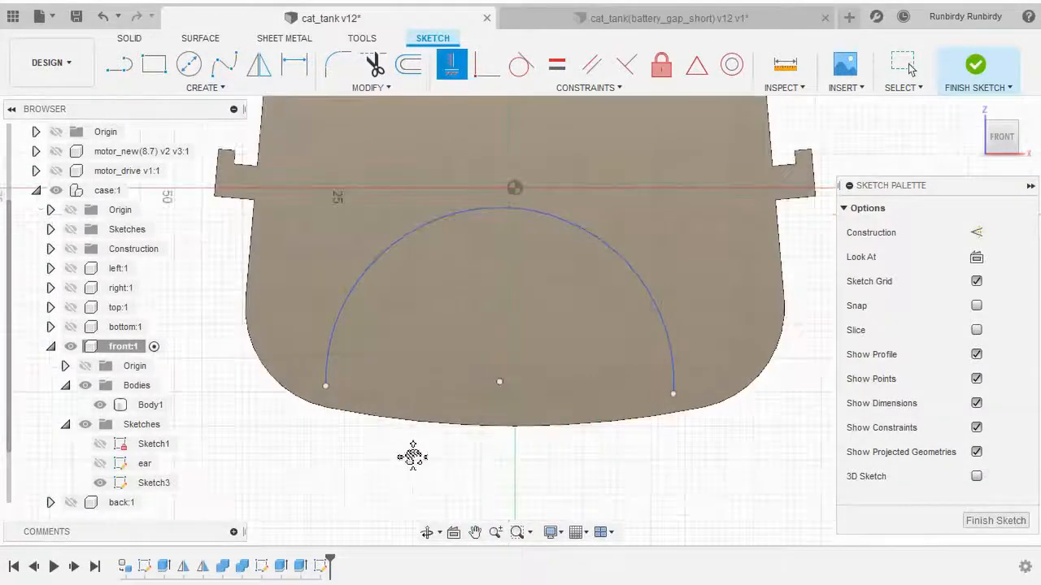
pyautogui.moveTo(413, 453)
pyautogui.mouseDown(button='middle')
pyautogui.moveTo(363, 469)
pyautogui.moveTo(474, 465)
pyautogui.mouseUp(button='middle')
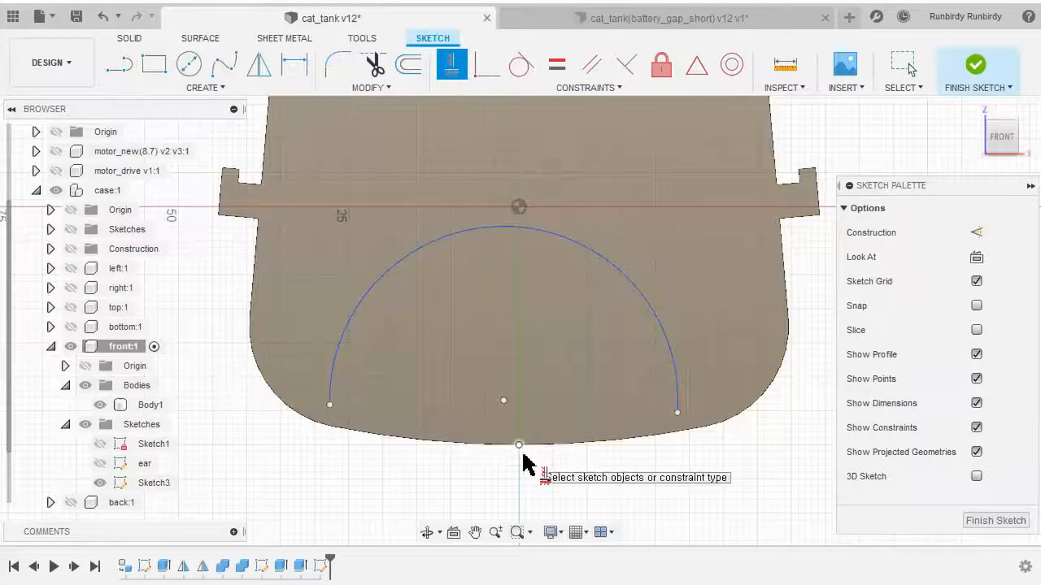
pyautogui.scroll(2, 524, 459)
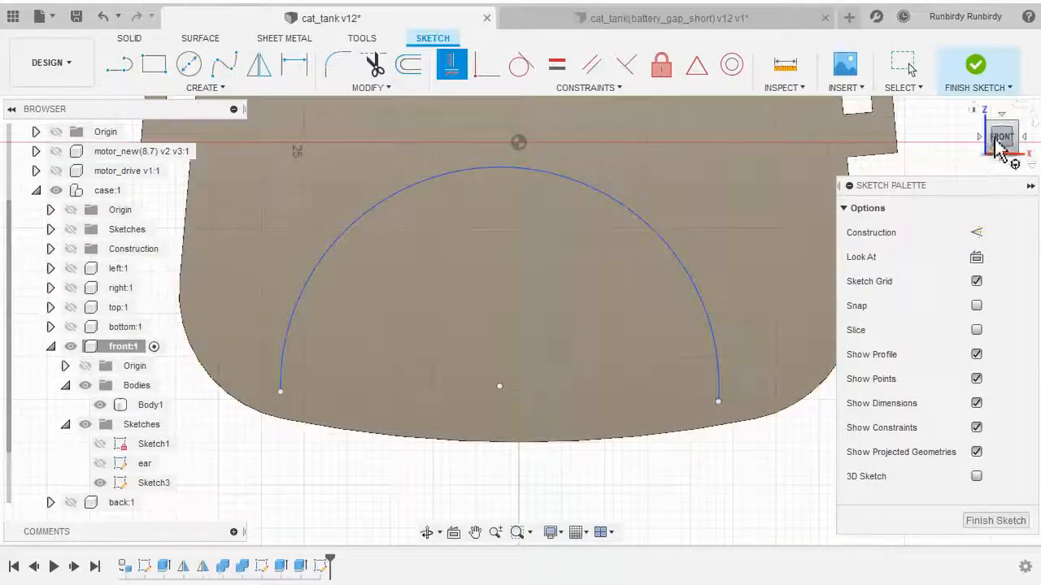
pyautogui.scroll(2, 516, 482)
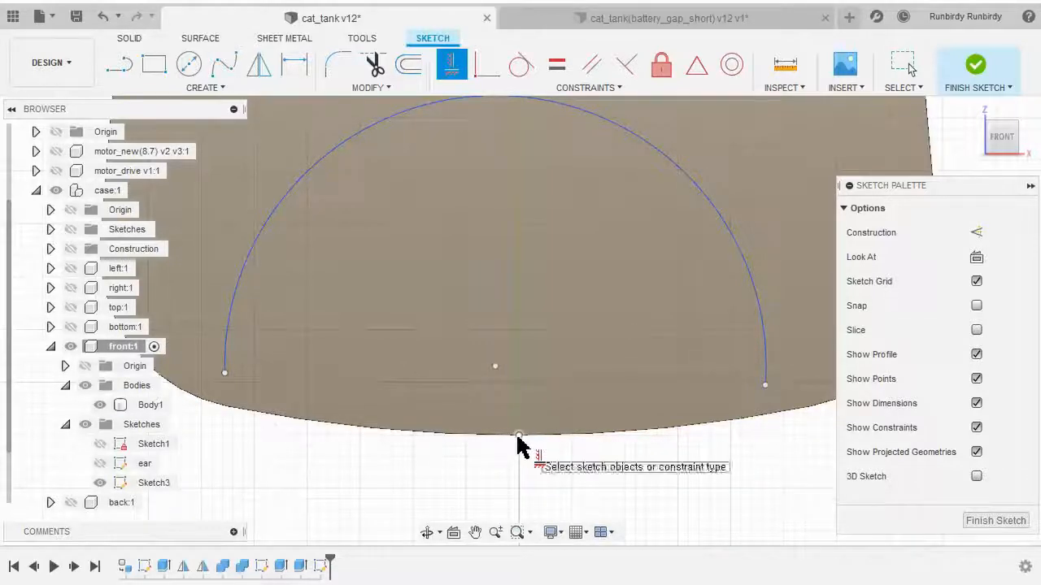
pyautogui.click(518, 436)
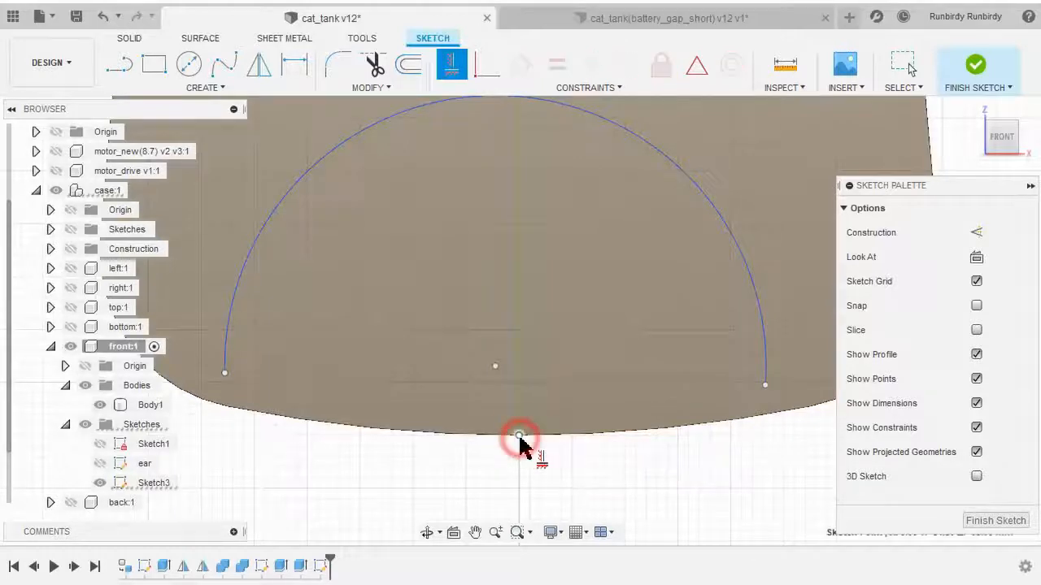
pyautogui.scroll(-1, 531, 459)
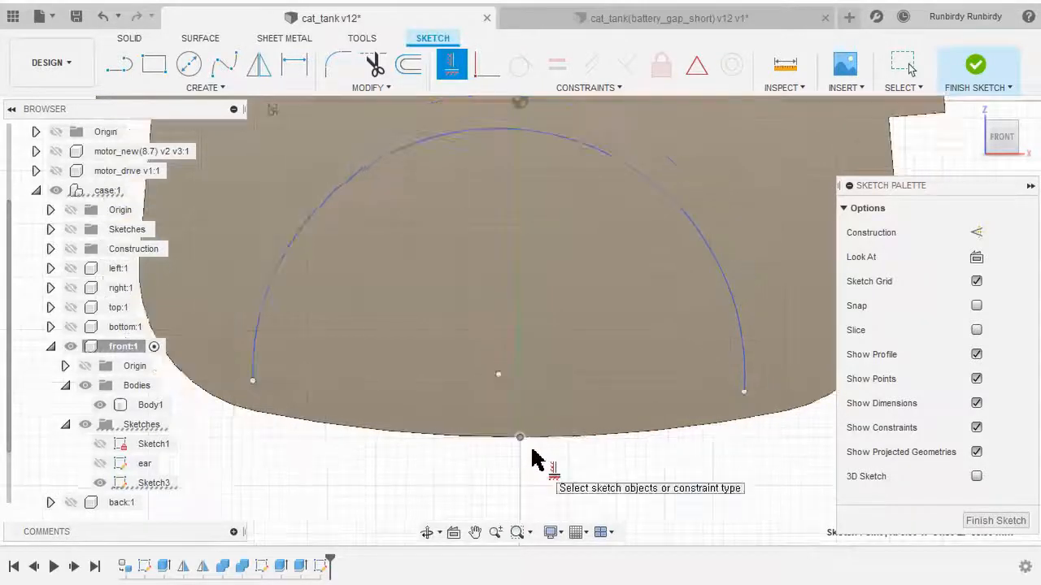
pyautogui.click(498, 376)
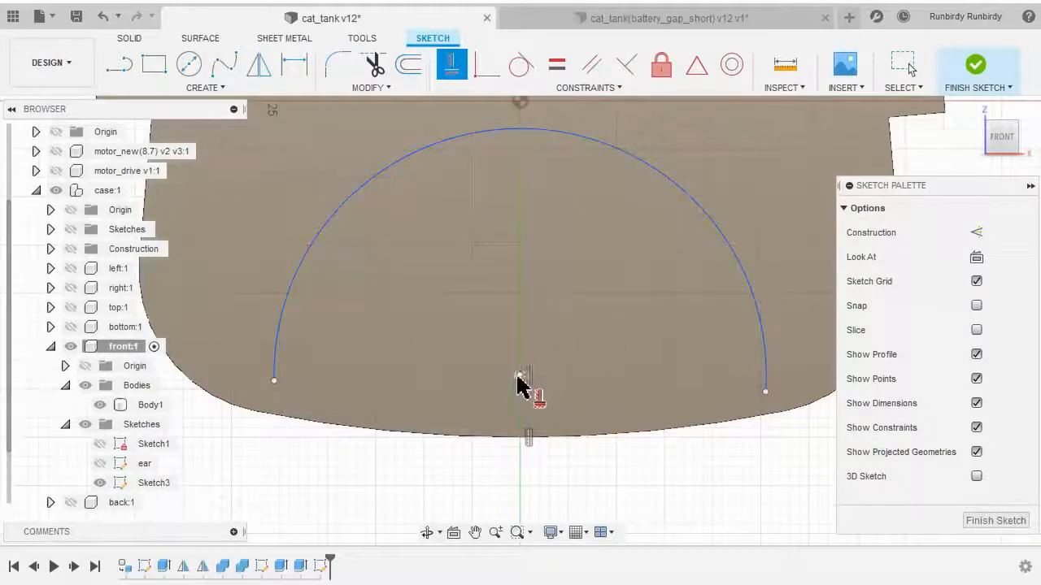
pyautogui.scroll(2, 529, 479)
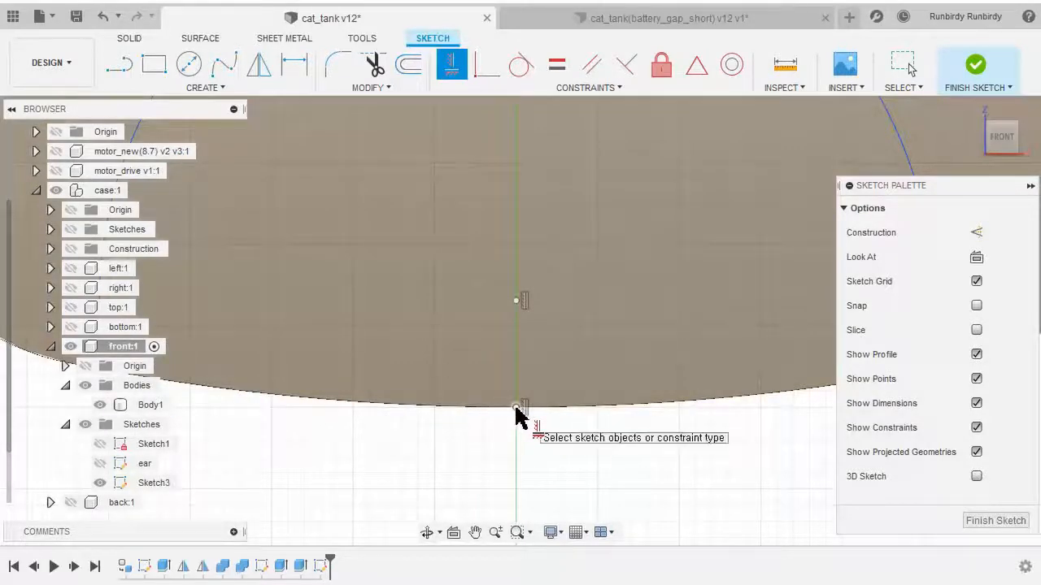
pyautogui.scroll(-3, 517, 410)
pyautogui.scroll(3, 518, 412)
pyautogui.scroll(2, 518, 412)
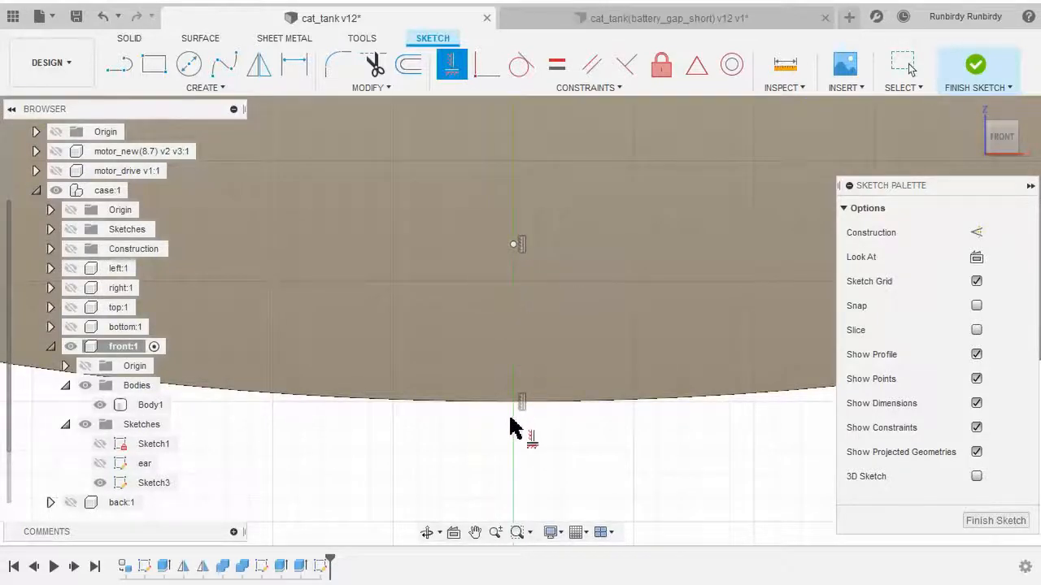
# Constrain the arc's left endpoint horizontally with the arc's center point
pyautogui.scroll(-3, 515, 456)
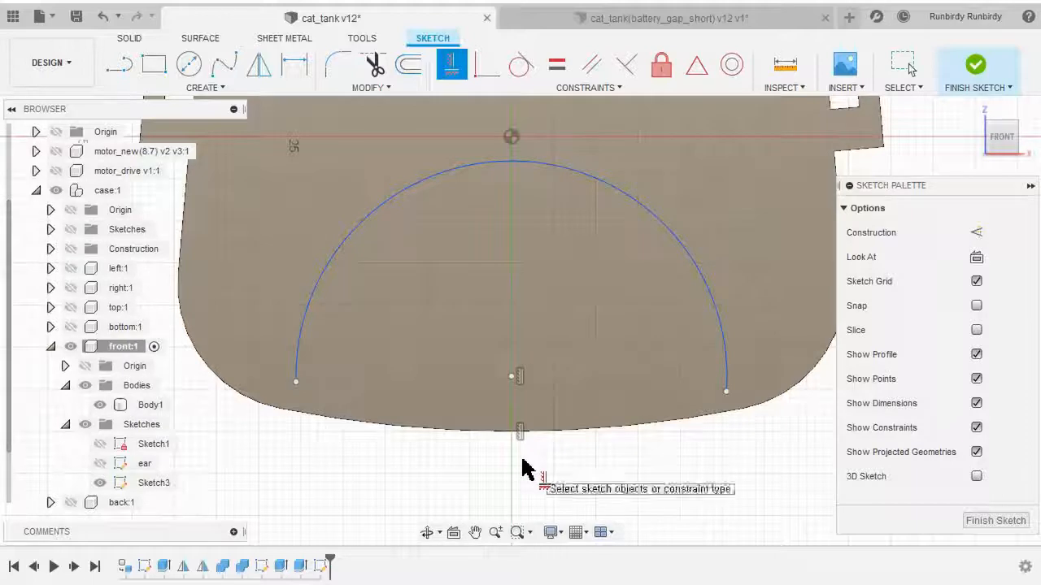
pyautogui.scroll(2, 397, 488)
pyautogui.moveTo(337, 460)
pyautogui.mouseDown(button='middle')
pyautogui.moveTo(428, 506)
pyautogui.moveTo(426, 529)
pyautogui.mouseUp(button='middle')
pyautogui.moveTo(371, 498); pyautogui.dragTo(331, 495, button='middle')
pyautogui.scroll(1, 340, 460)
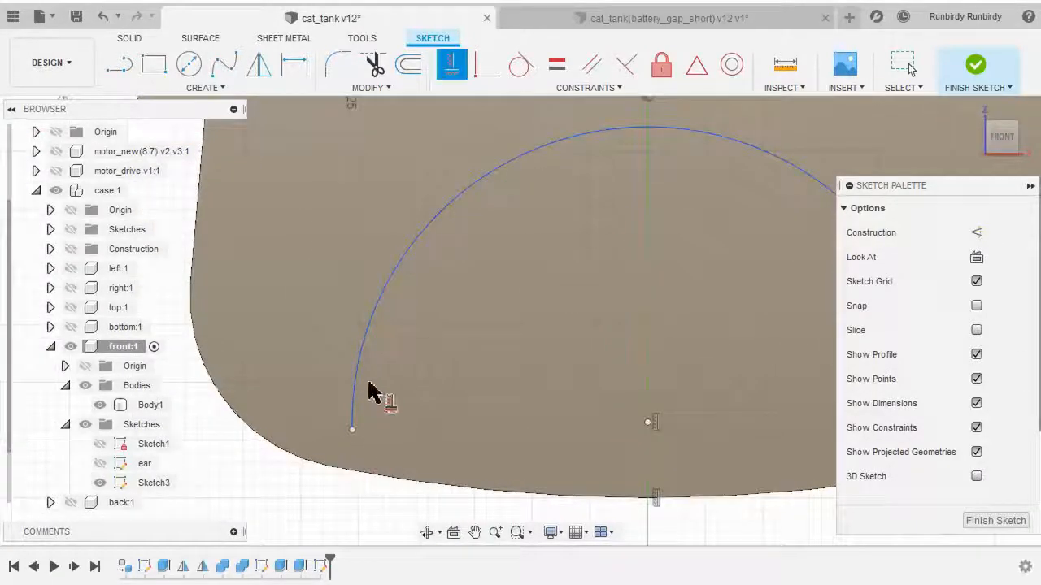
pyautogui.click(353, 431)
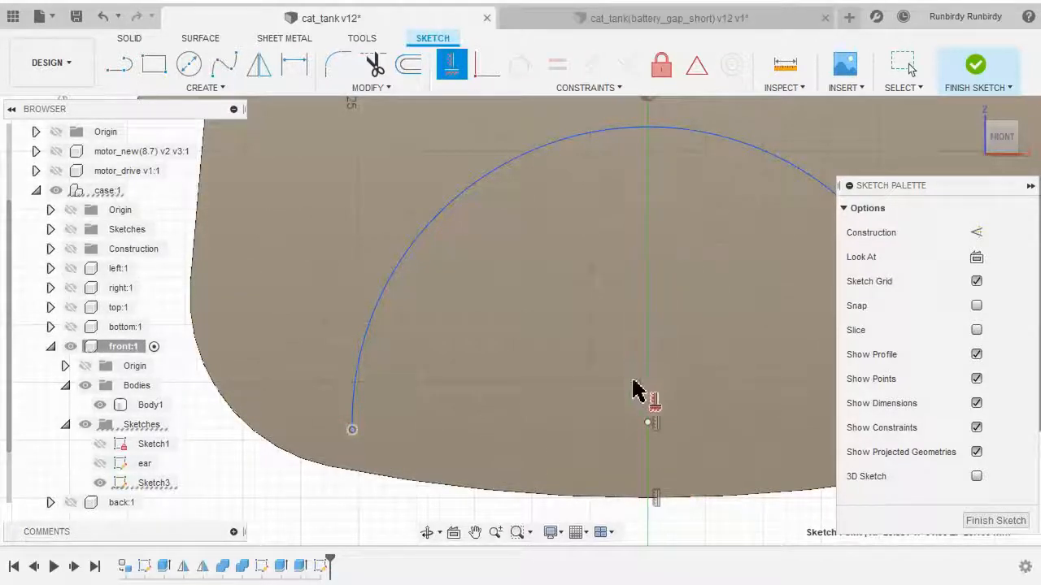
pyautogui.click(649, 425)
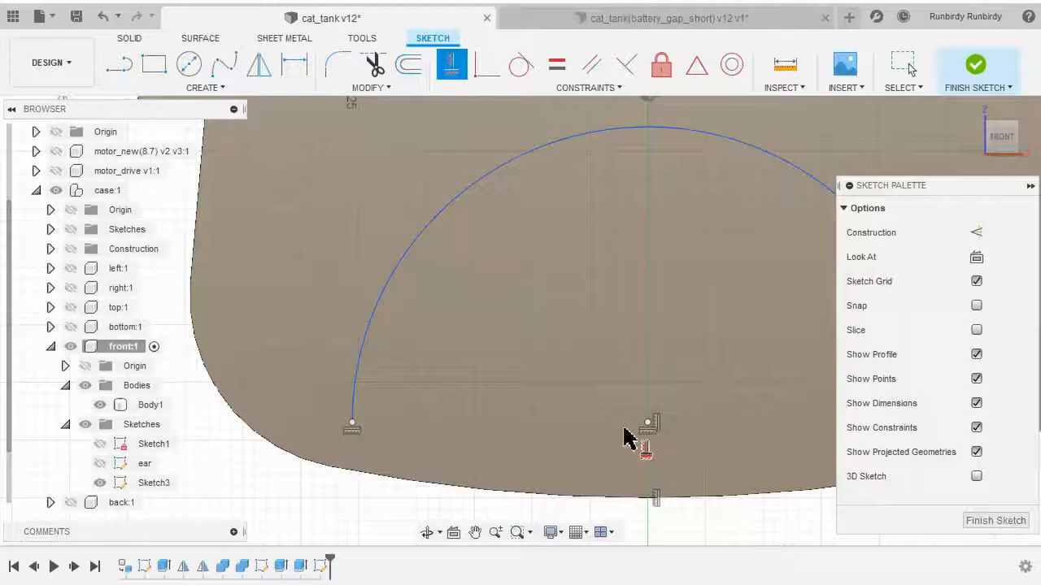
# Constrain the arc's right endpoint horizontally with the center point and close the constraint command
pyautogui.moveTo(674, 452); pyautogui.dragTo(460, 471, button='middle')
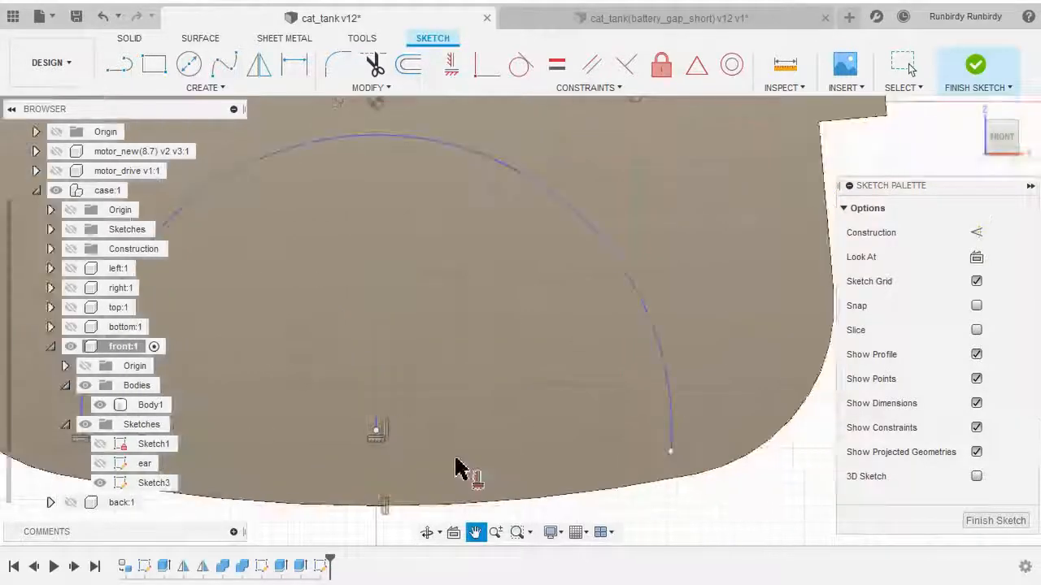
pyautogui.click(376, 432)
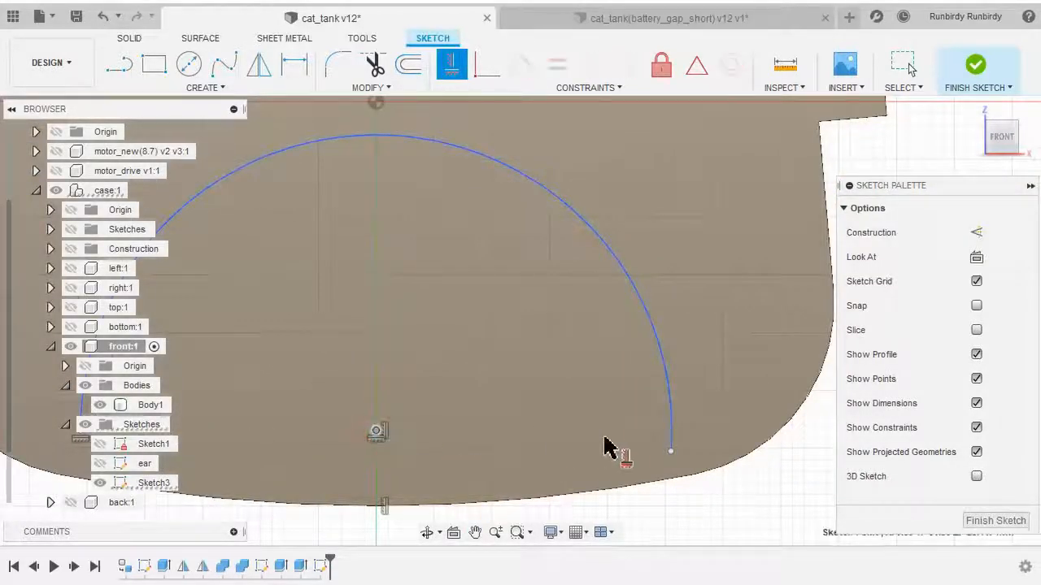
pyautogui.click(671, 452)
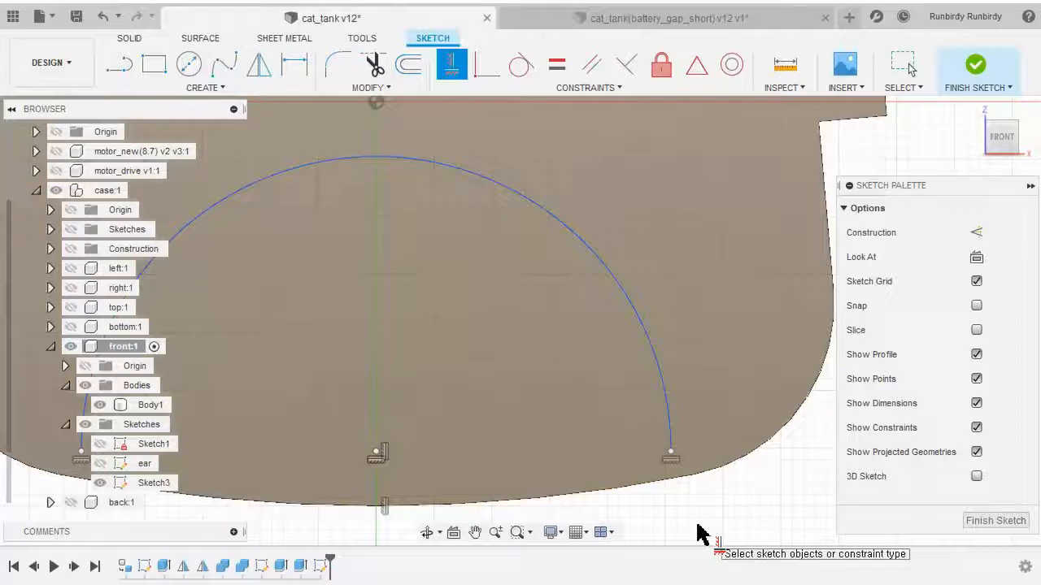
pyautogui.rightClick(663, 226)
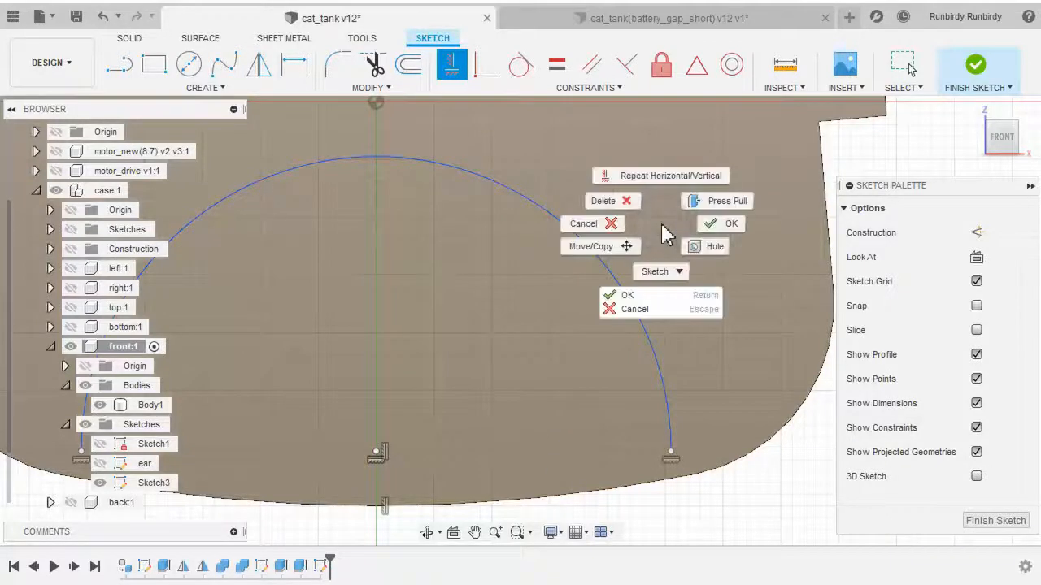
pyautogui.click(739, 222)
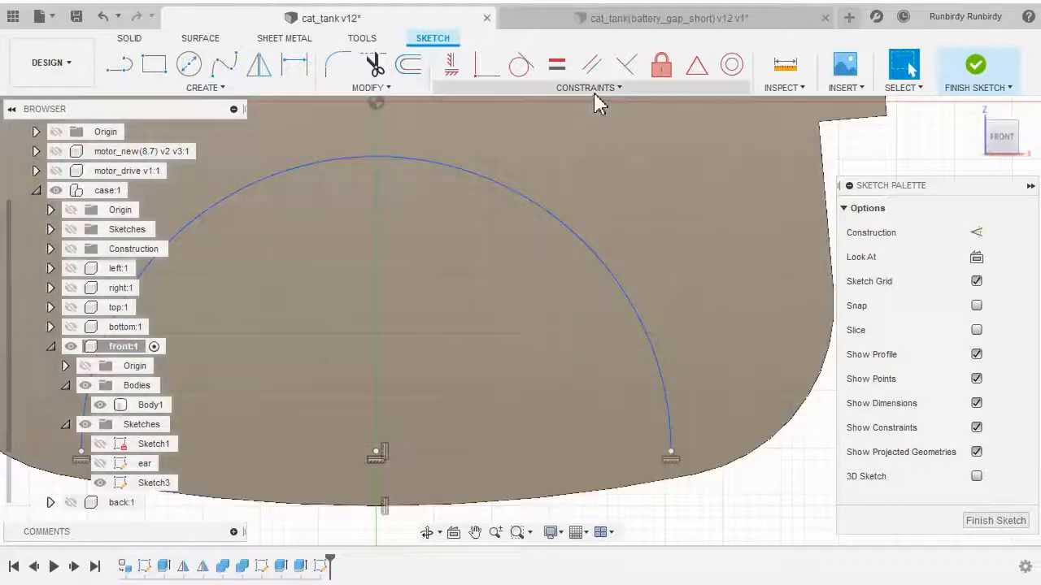
# Convert the mouth arc into construction geometry
pyautogui.scroll(-2, 567, 295)
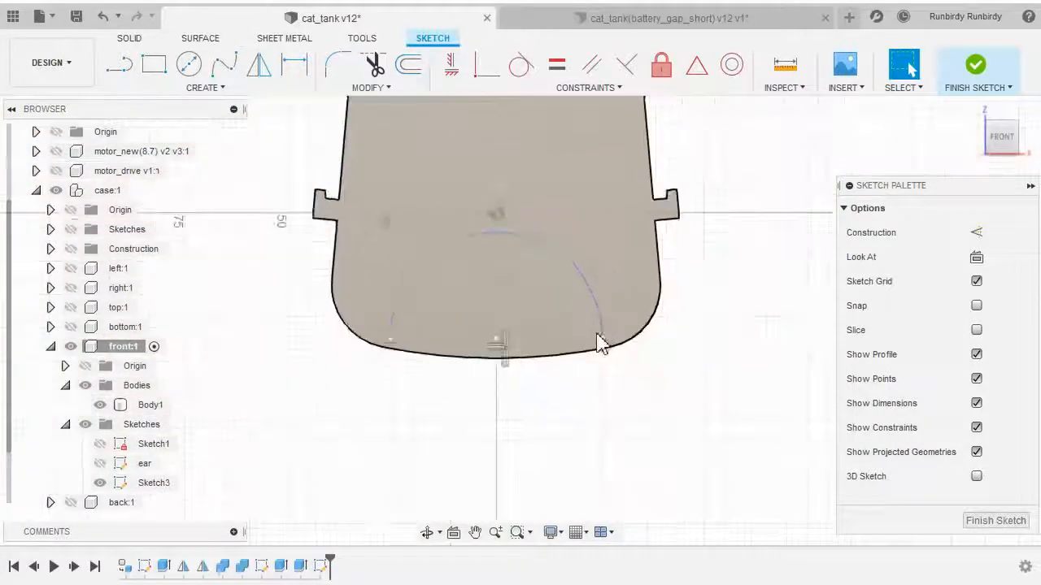
pyautogui.moveTo(534, 397); pyautogui.dragTo(553, 421, button='middle')
pyautogui.scroll(1, 553, 419)
pyautogui.moveTo(470, 426); pyautogui.dragTo(530, 440, button='middle')
pyautogui.scroll(2, 487, 427)
pyautogui.moveTo(464, 425); pyautogui.dragTo(453, 445, button='middle')
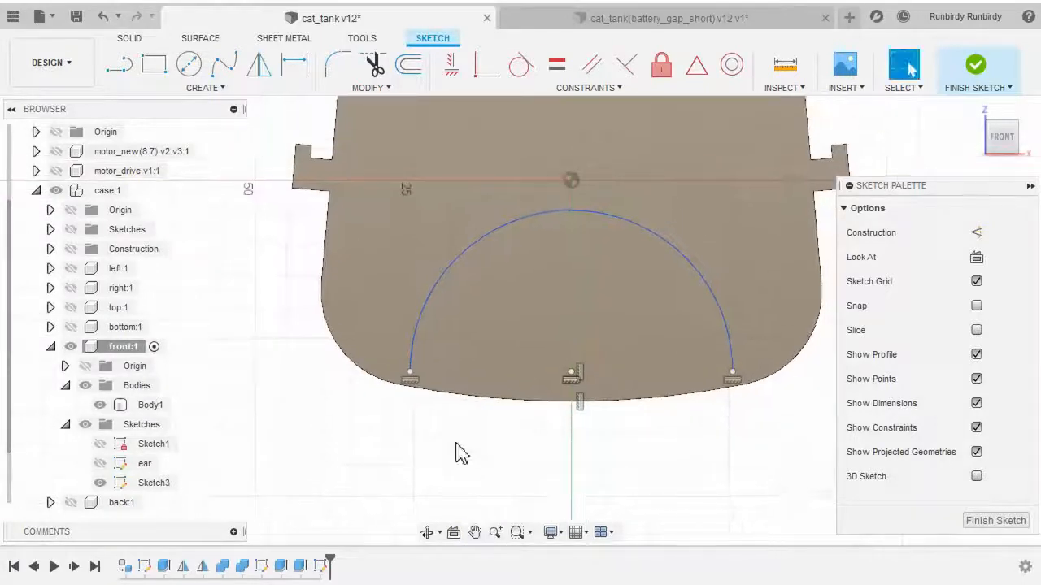
pyautogui.scroll(1, 456, 443)
pyautogui.click(451, 250)
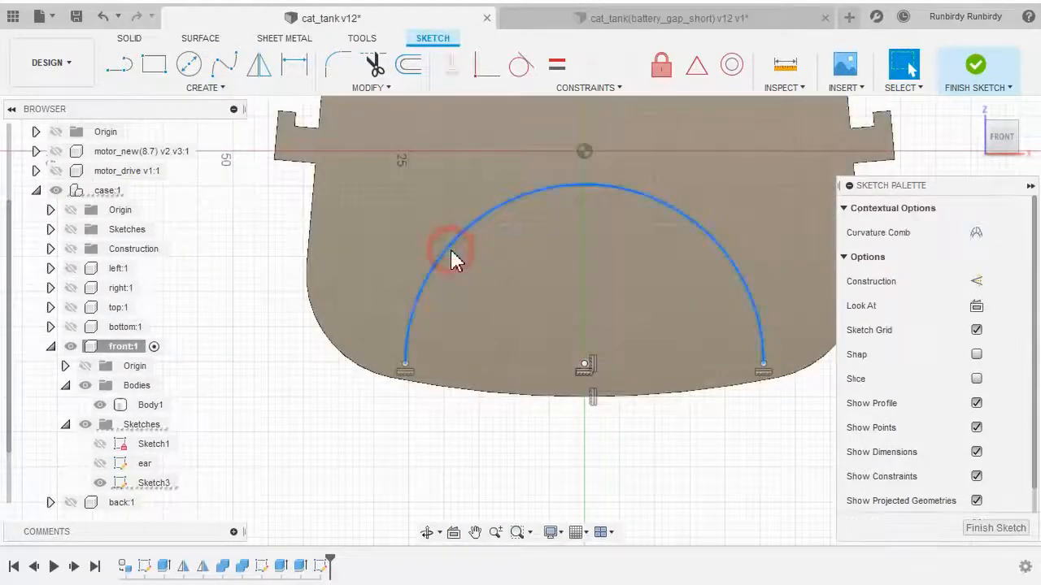
pyautogui.click(427, 437)
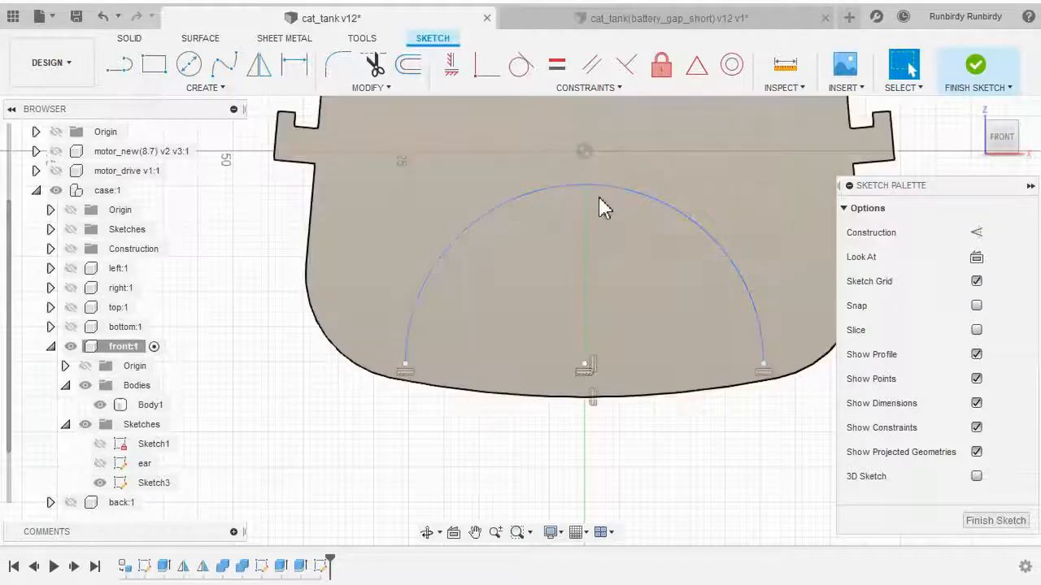
pyautogui.click(609, 186)
pyautogui.click(488, 439)
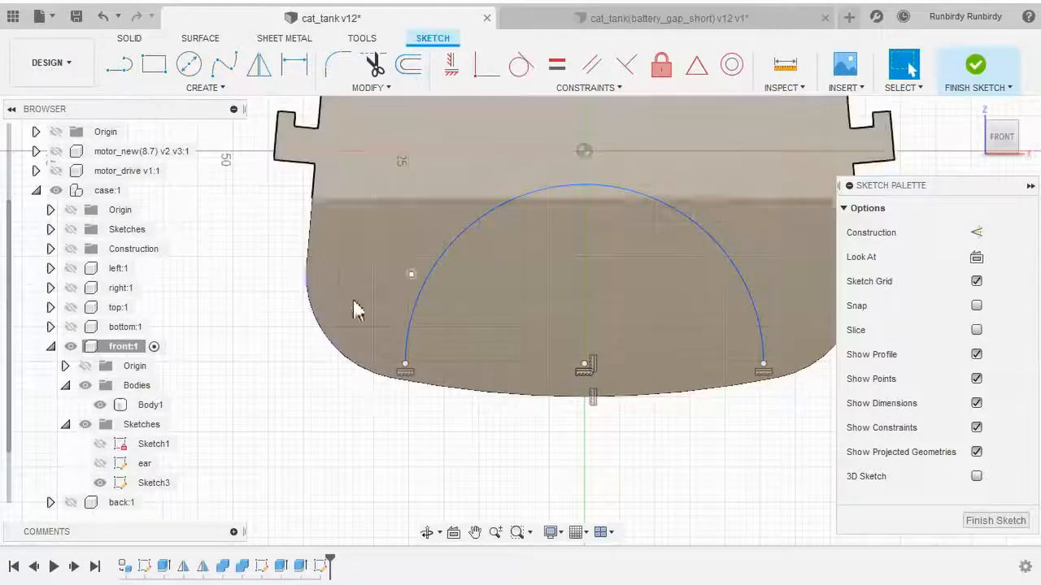
pyautogui.click(439, 261)
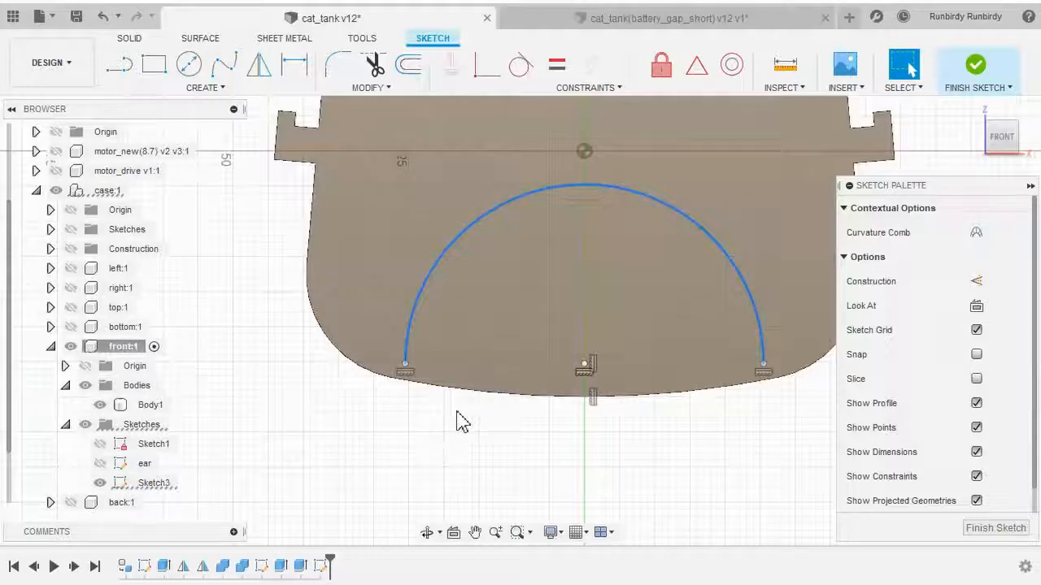
pyautogui.press('x')
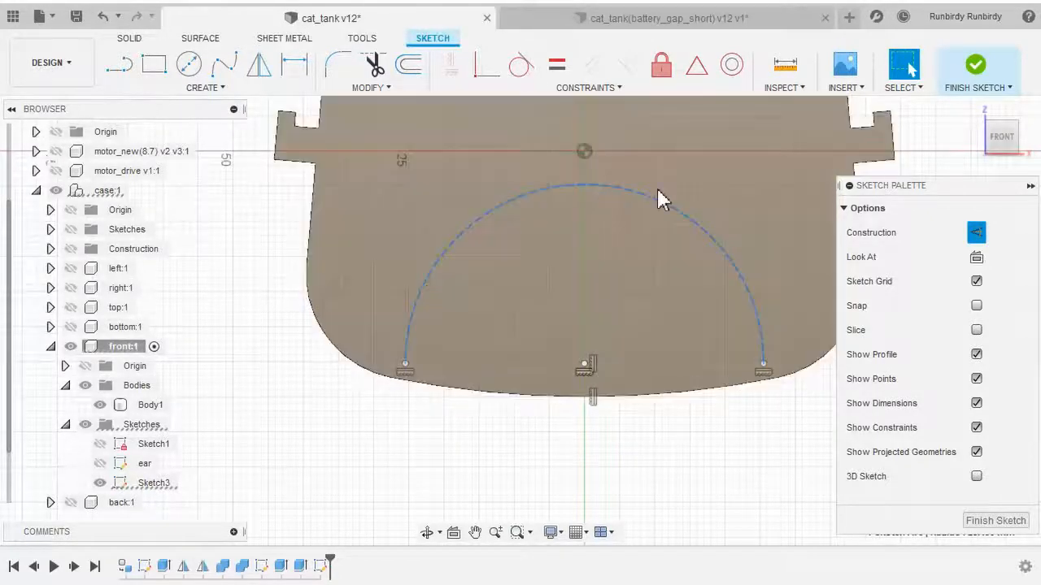
pyautogui.click(296, 413)
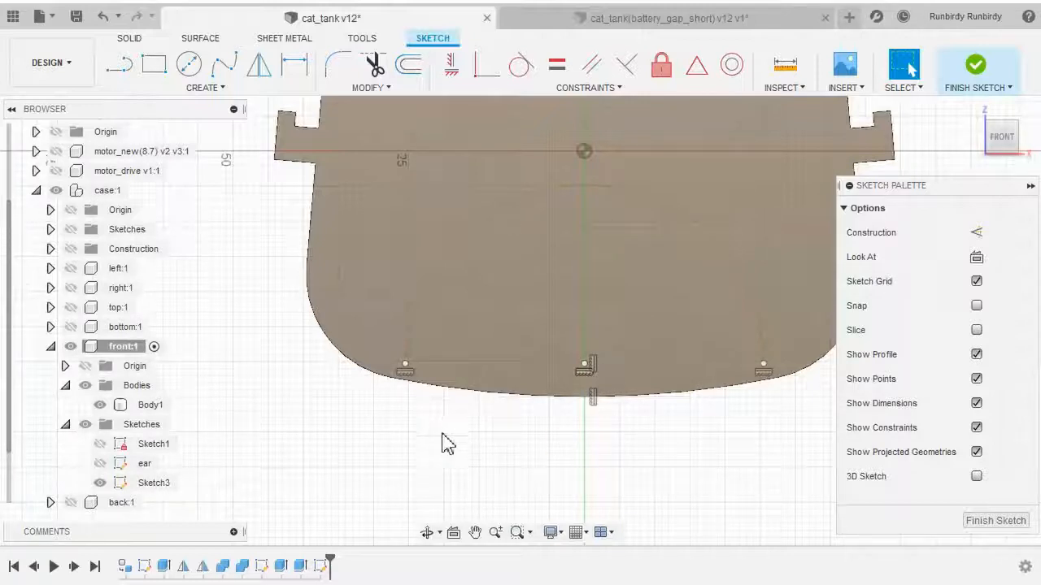
# Draw a center to center slot about 24 mm long and about 2.3 mm wide, angled down-left from the panel's lower-left edge
pyautogui.scroll(2, 409, 444)
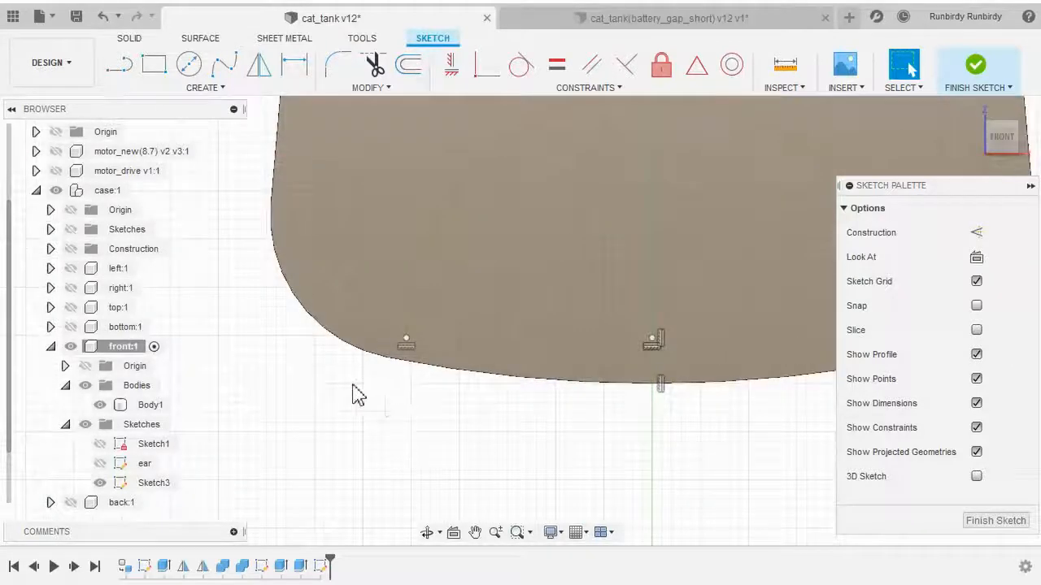
pyautogui.moveTo(353, 392)
pyautogui.mouseDown(button='middle')
pyautogui.moveTo(412, 379)
pyautogui.moveTo(425, 434)
pyautogui.mouseUp(button='middle')
pyautogui.scroll(1, 420, 431)
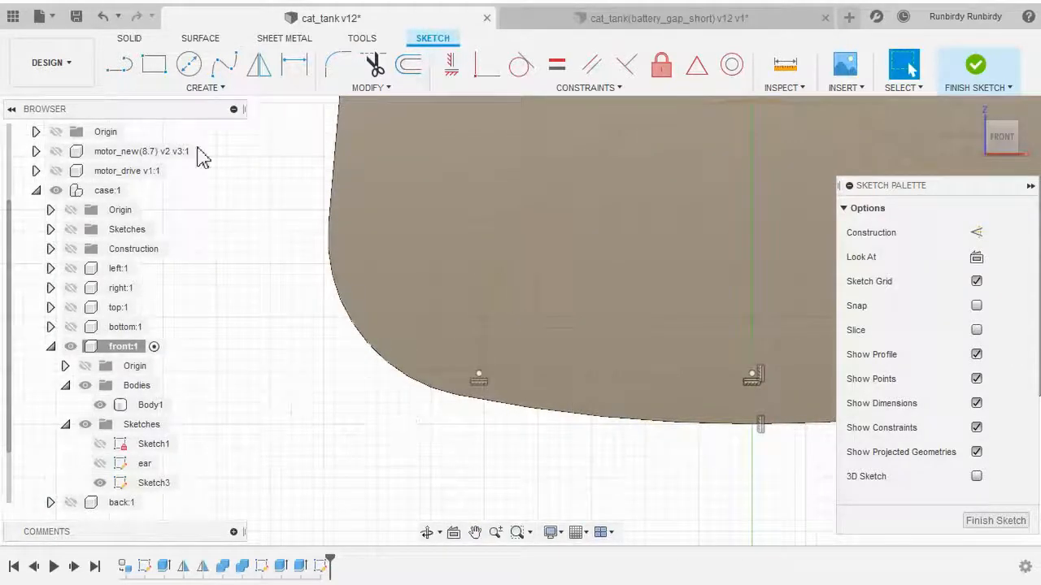
pyautogui.click(187, 91)
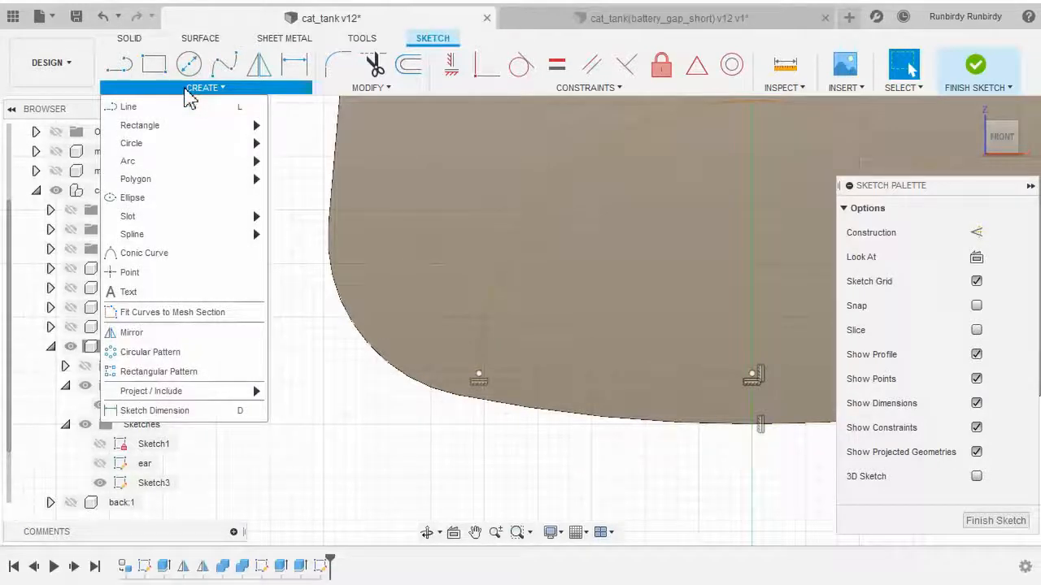
pyautogui.moveTo(163, 217)
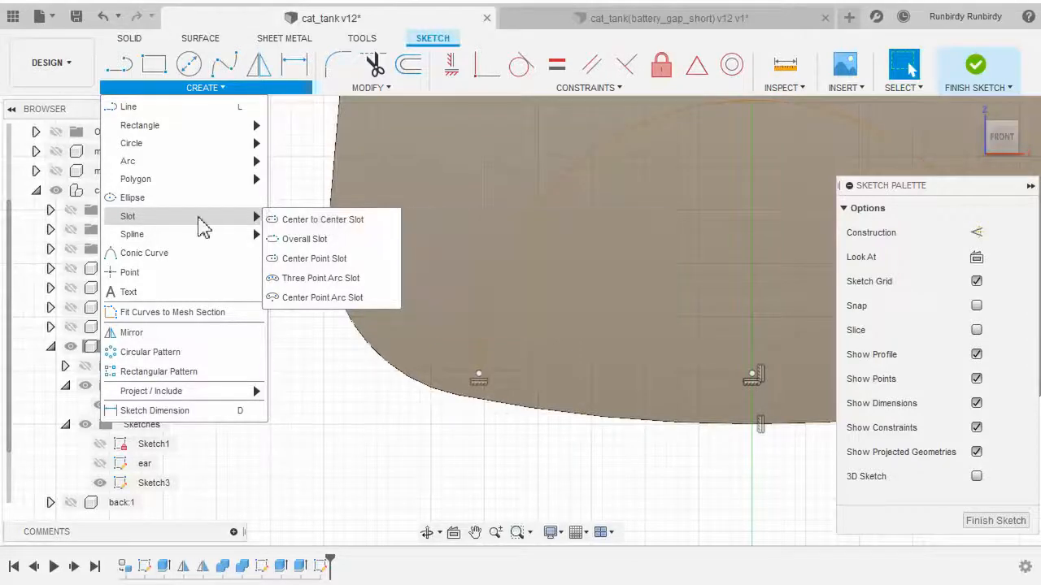
pyautogui.click(364, 231)
pyautogui.scroll(2, 523, 358)
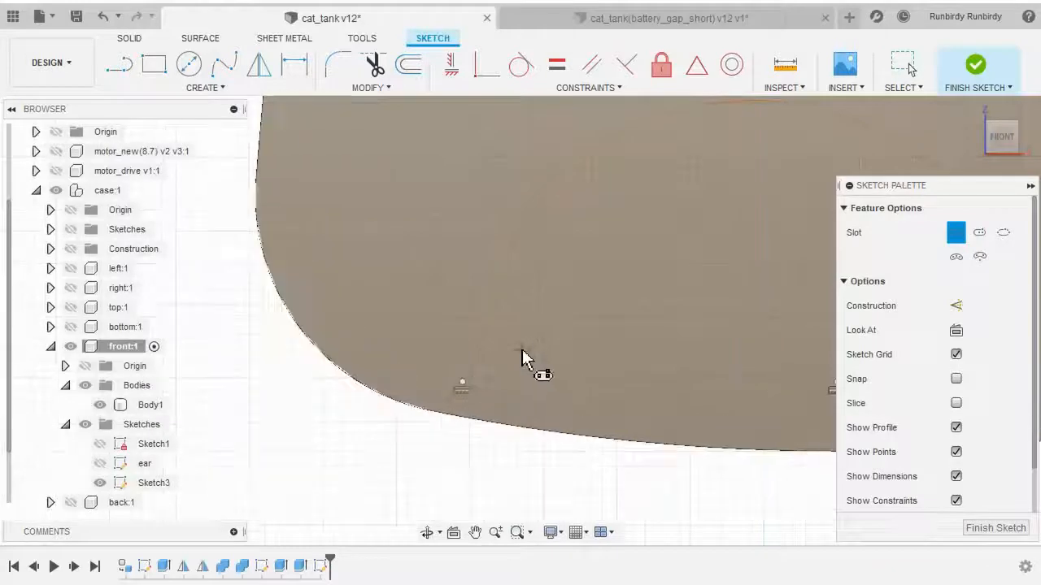
pyautogui.scroll(-1, 520, 352)
pyautogui.scroll(-1, 520, 349)
pyautogui.scroll(2, 557, 337)
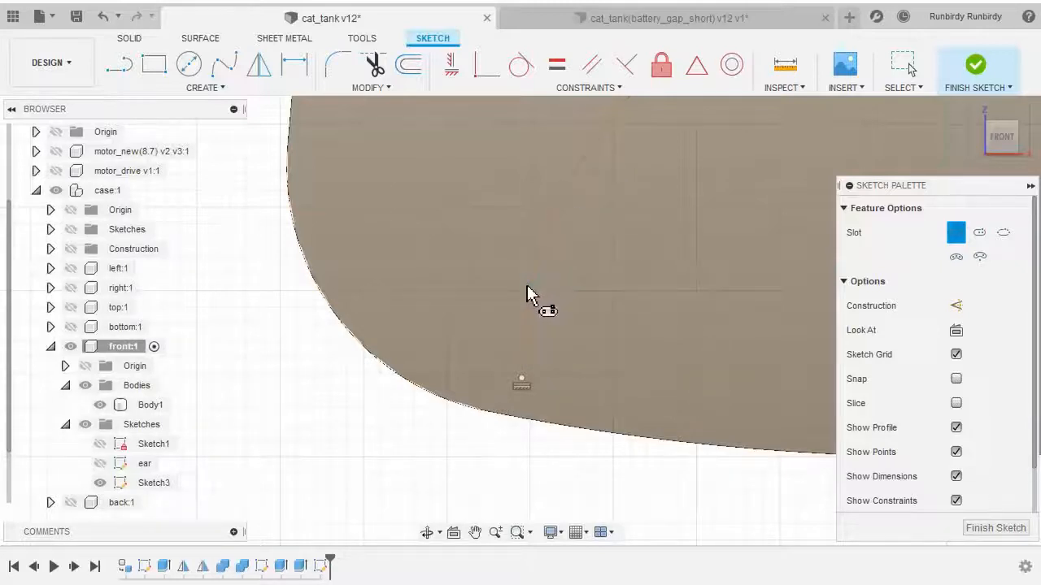
pyautogui.click(523, 334)
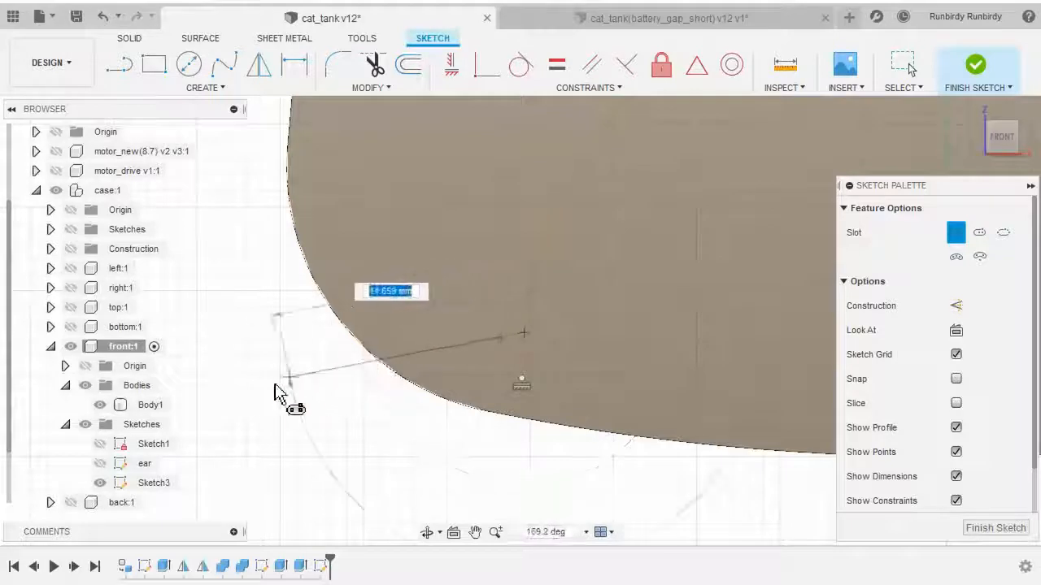
pyautogui.scroll(-2, 221, 404)
pyautogui.moveTo(226, 413); pyautogui.dragTo(414, 373, button='middle')
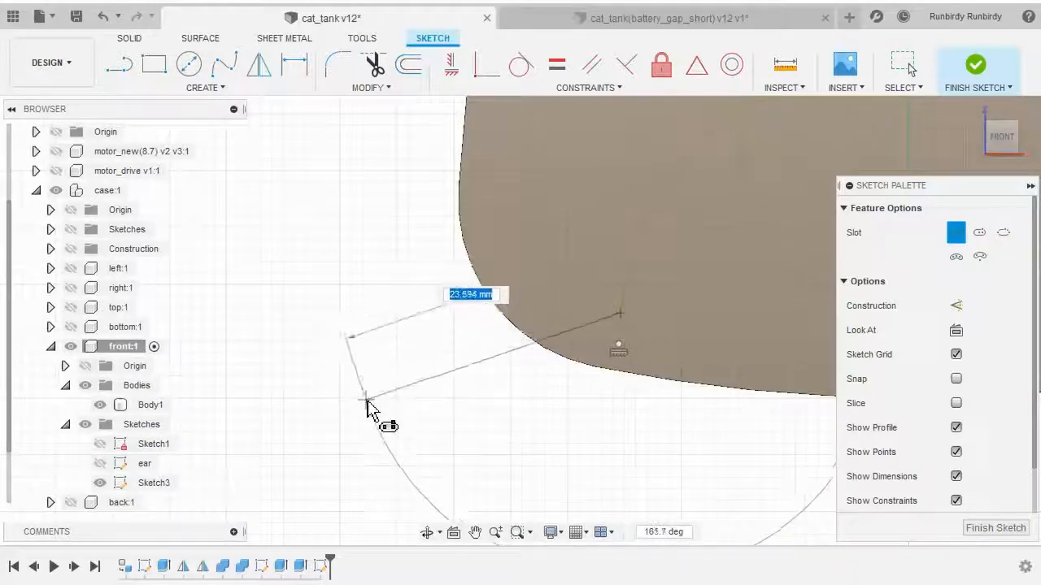
pyautogui.click(373, 400)
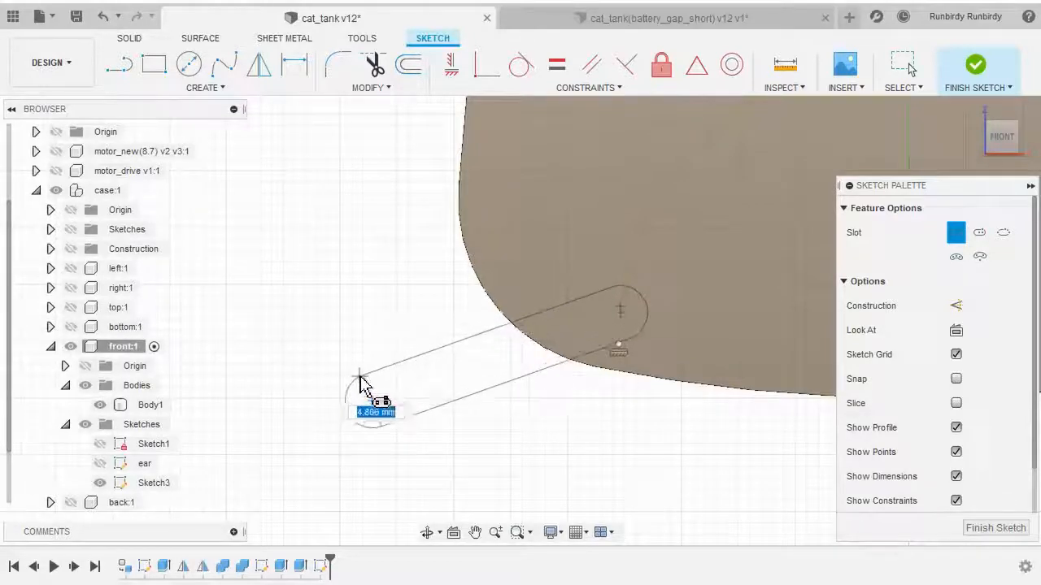
pyautogui.scroll(2, 367, 394)
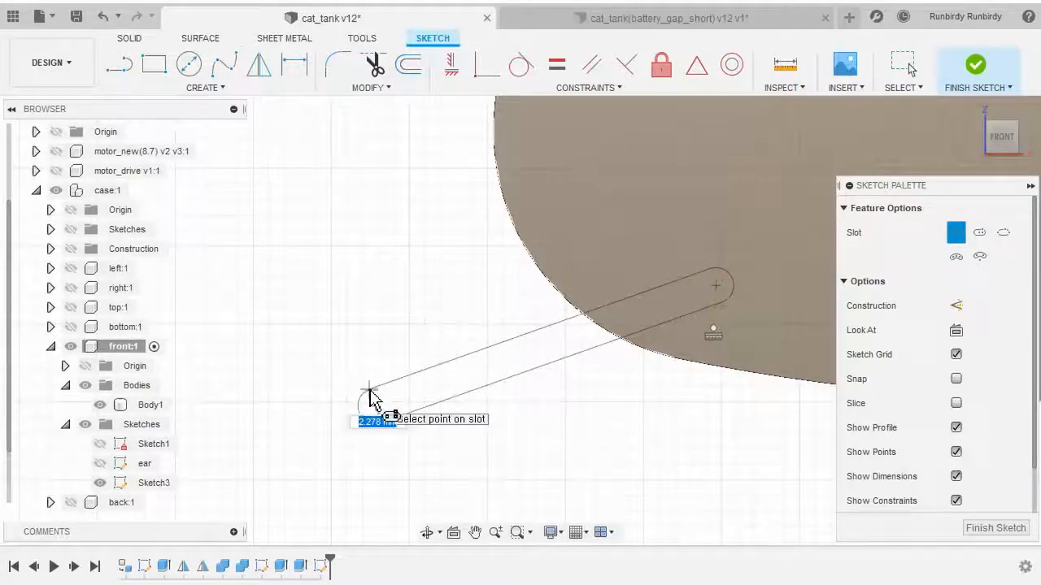
pyautogui.click(370, 394)
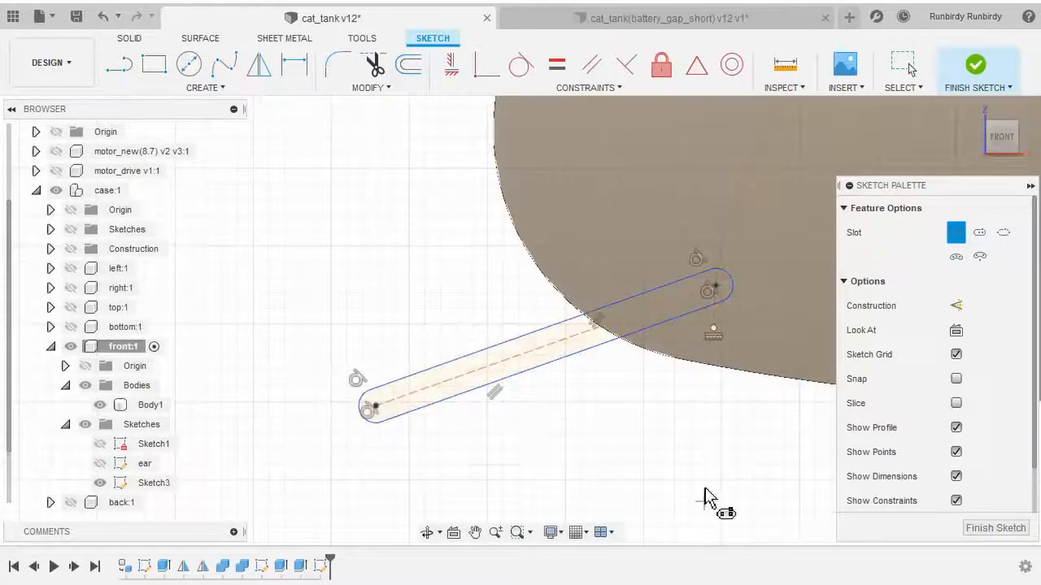
pyautogui.scroll(-5, 705, 490)
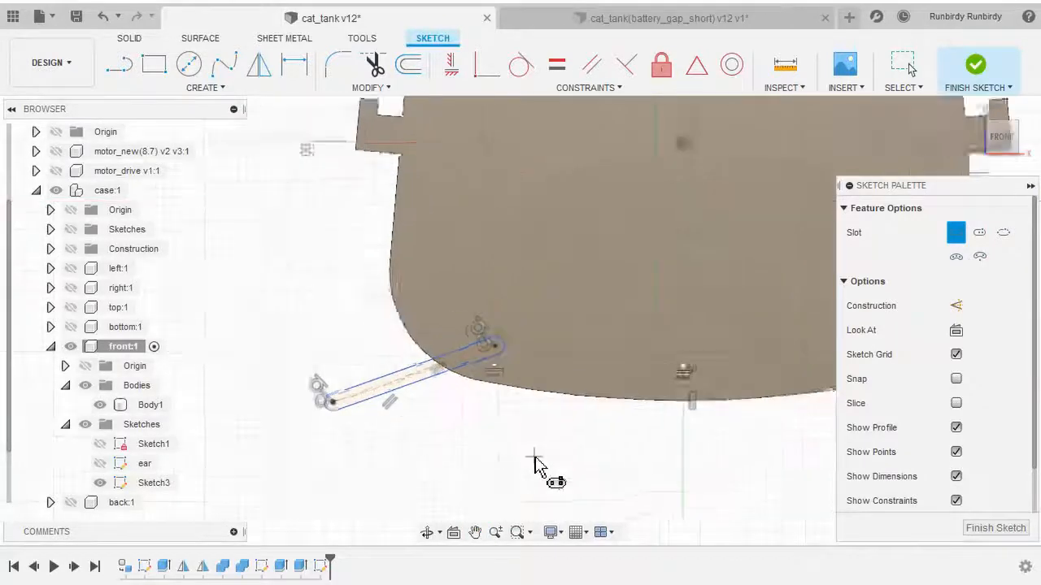
pyautogui.scroll(4, 536, 464)
pyautogui.moveTo(507, 447); pyautogui.dragTo(585, 434, button='middle')
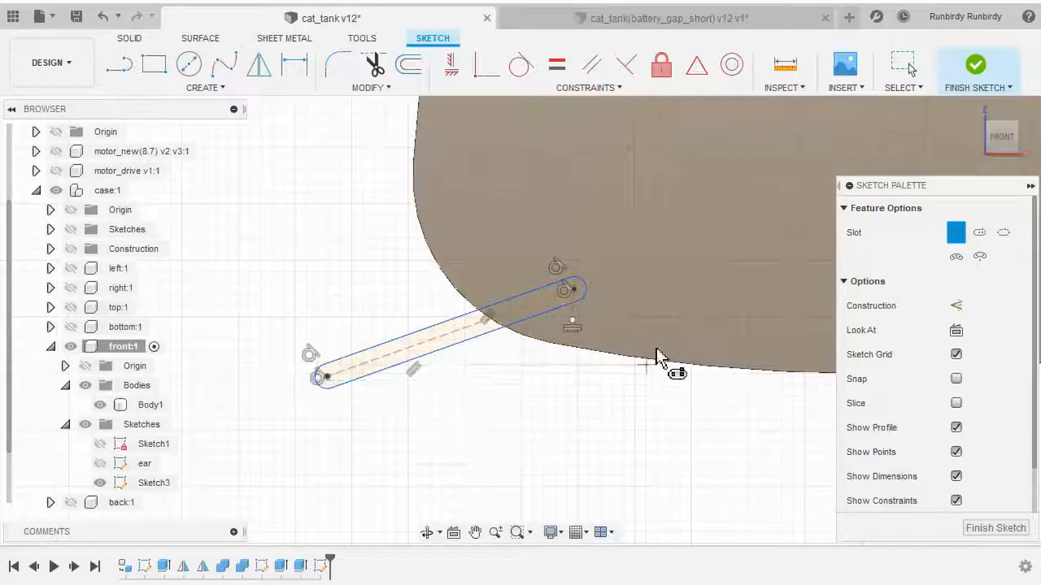
pyautogui.rightClick(681, 262)
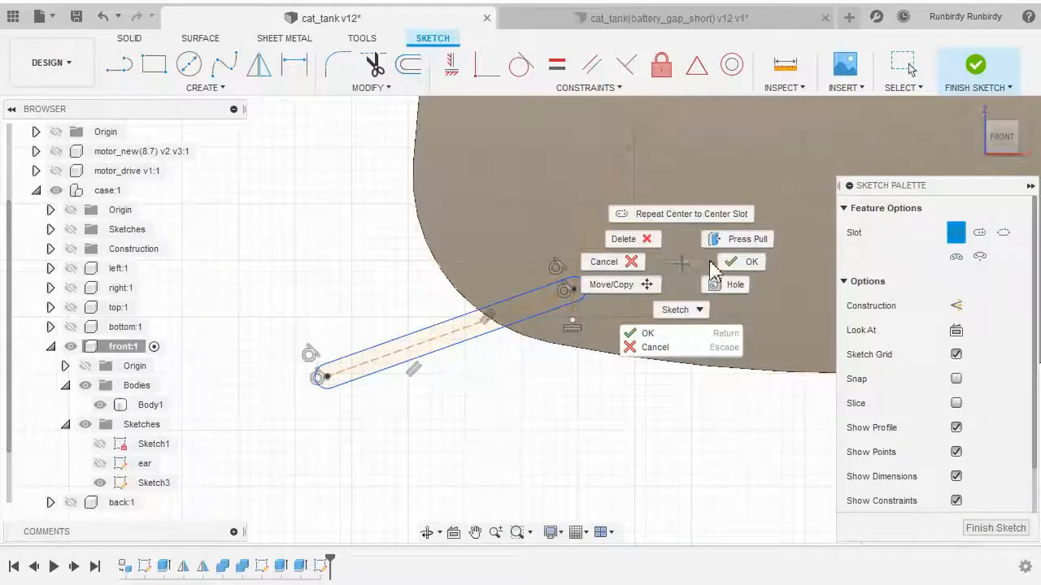
pyautogui.click(735, 261)
# Dimension the mouth arc's center point 7 mm above the panel's bottom edge
pyautogui.scroll(-2, 646, 402)
pyautogui.moveTo(650, 406); pyautogui.dragTo(492, 432, button='middle')
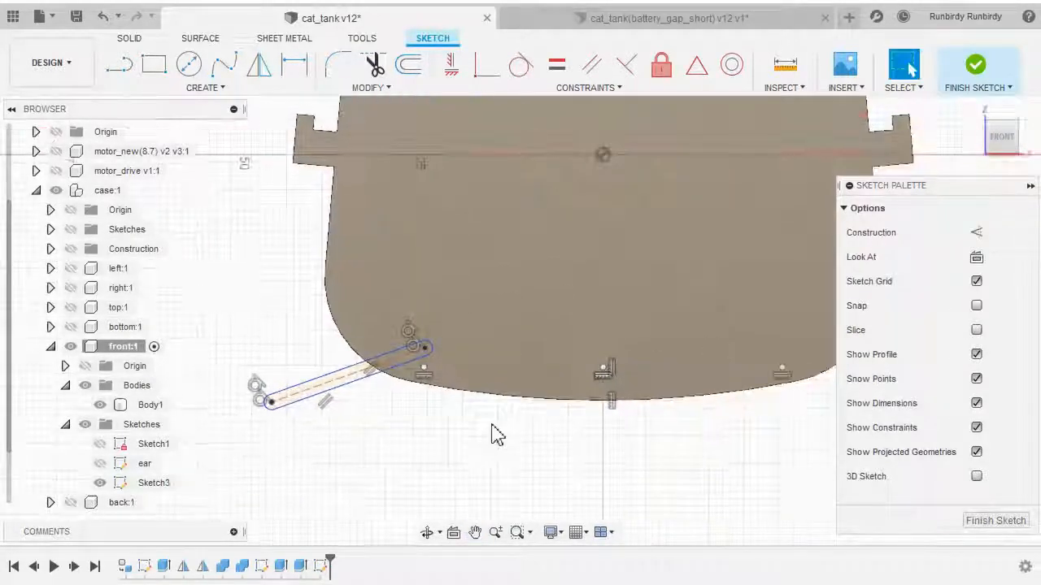
pyautogui.scroll(2, 399, 426)
pyautogui.moveTo(404, 424)
pyautogui.mouseDown(button='middle')
pyautogui.moveTo(566, 426)
pyautogui.moveTo(588, 437)
pyautogui.mouseUp(button='middle')
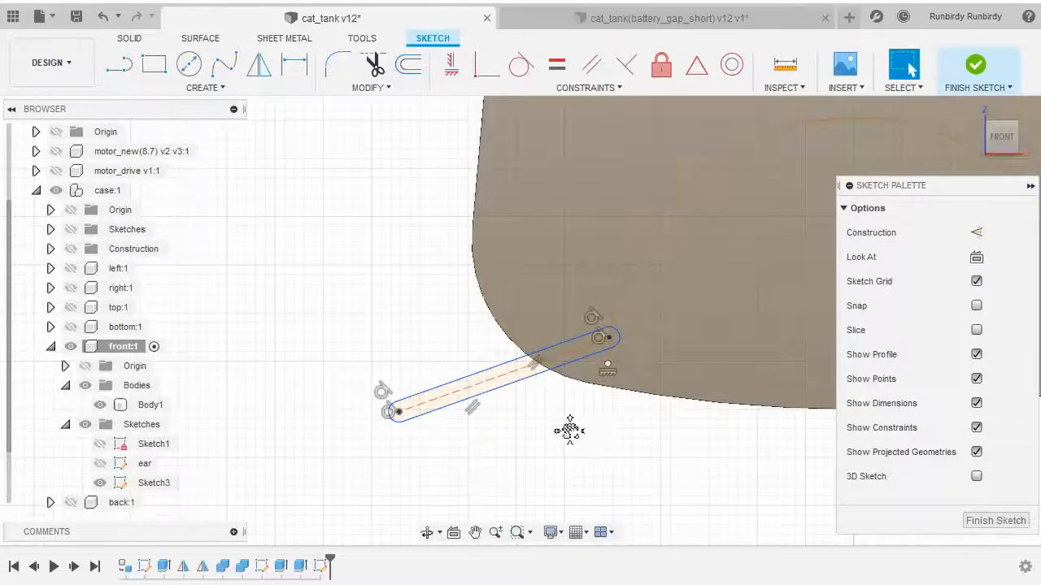
pyautogui.moveTo(566, 430); pyautogui.dragTo(403, 428, button='middle')
pyautogui.scroll(-2, 405, 429)
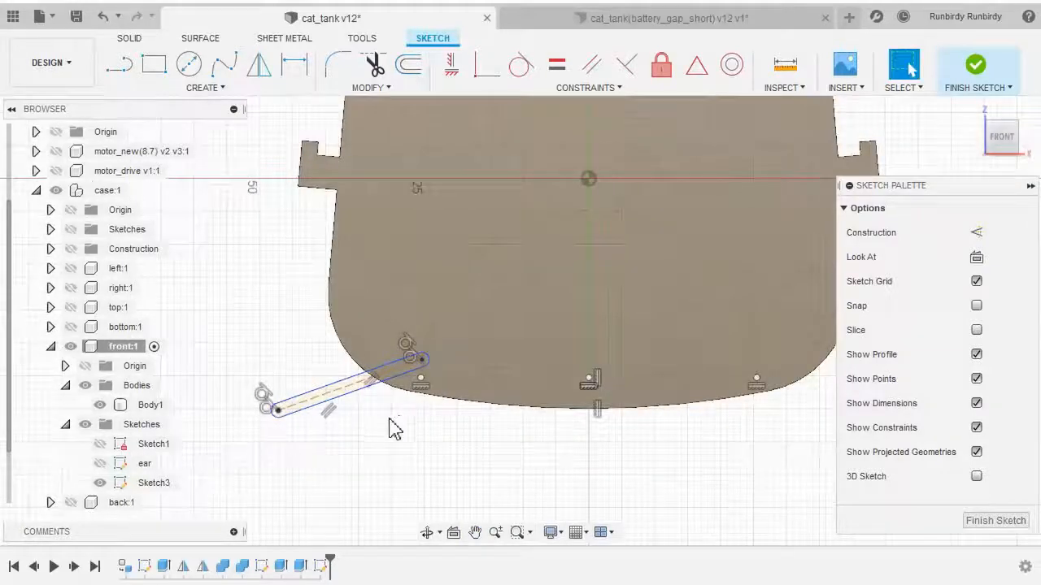
pyautogui.click(209, 91)
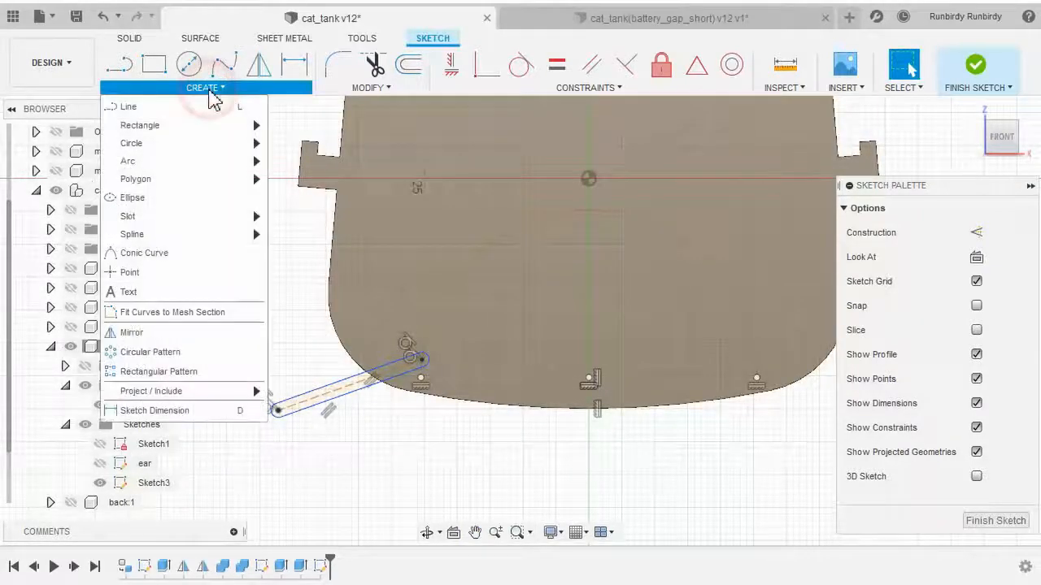
pyautogui.click(155, 410)
pyautogui.moveTo(499, 453); pyautogui.dragTo(426, 471, button='middle')
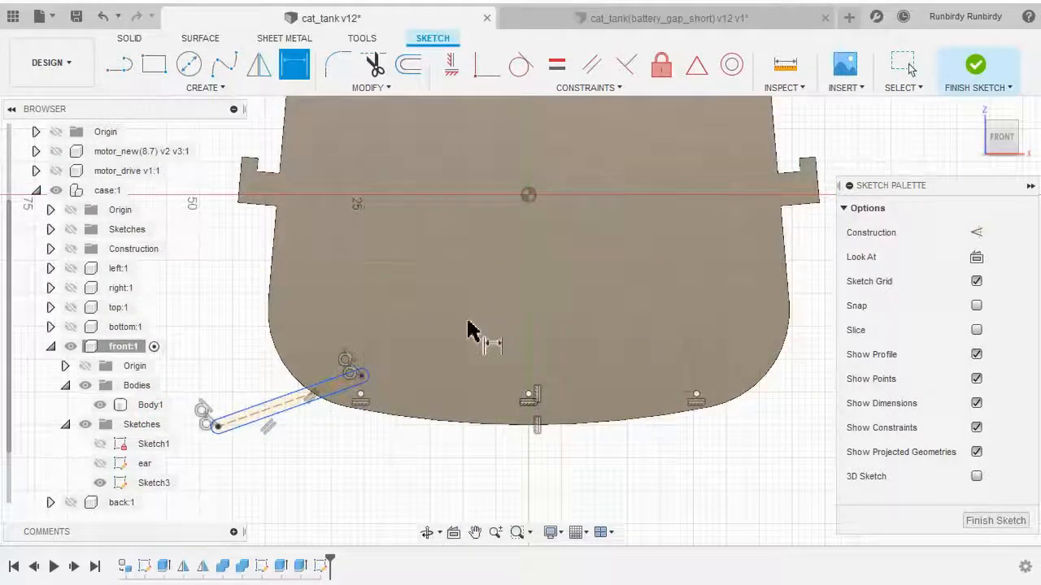
pyautogui.scroll(2, 437, 340)
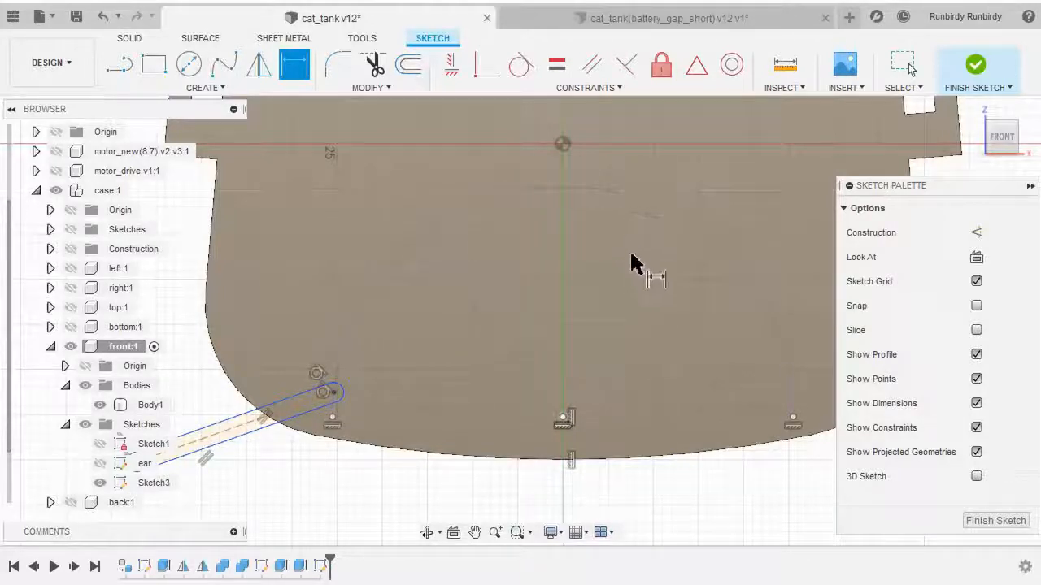
pyautogui.scroll(2, 597, 476)
pyautogui.moveTo(578, 478); pyautogui.dragTo(559, 460, button='middle')
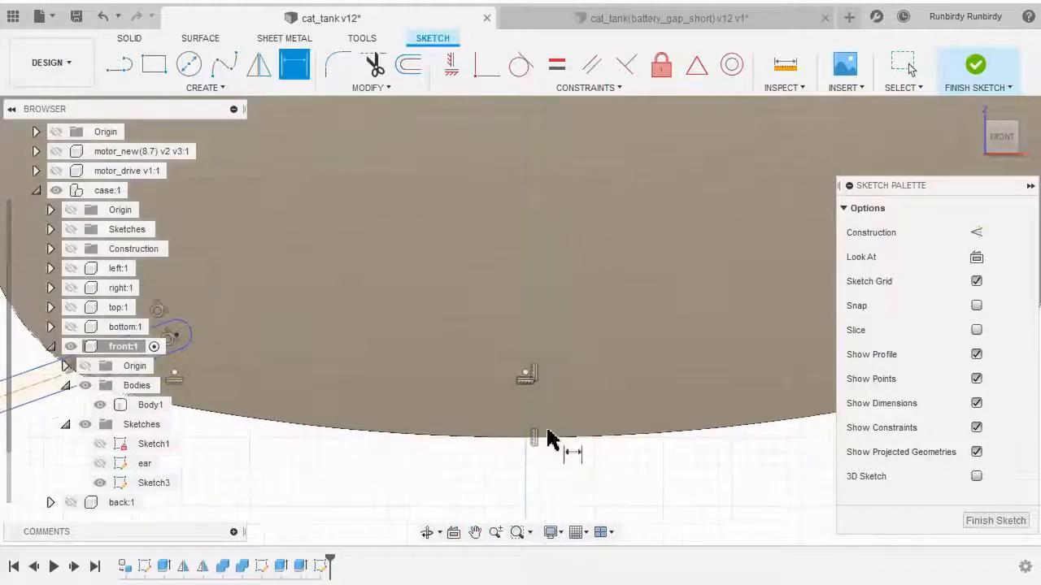
pyautogui.click(528, 377)
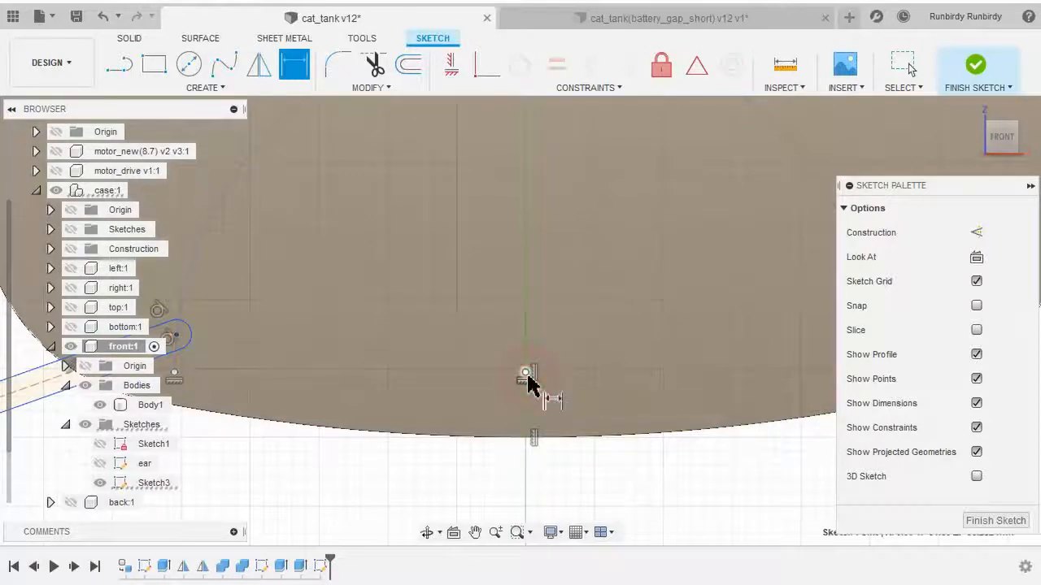
pyautogui.click(527, 437)
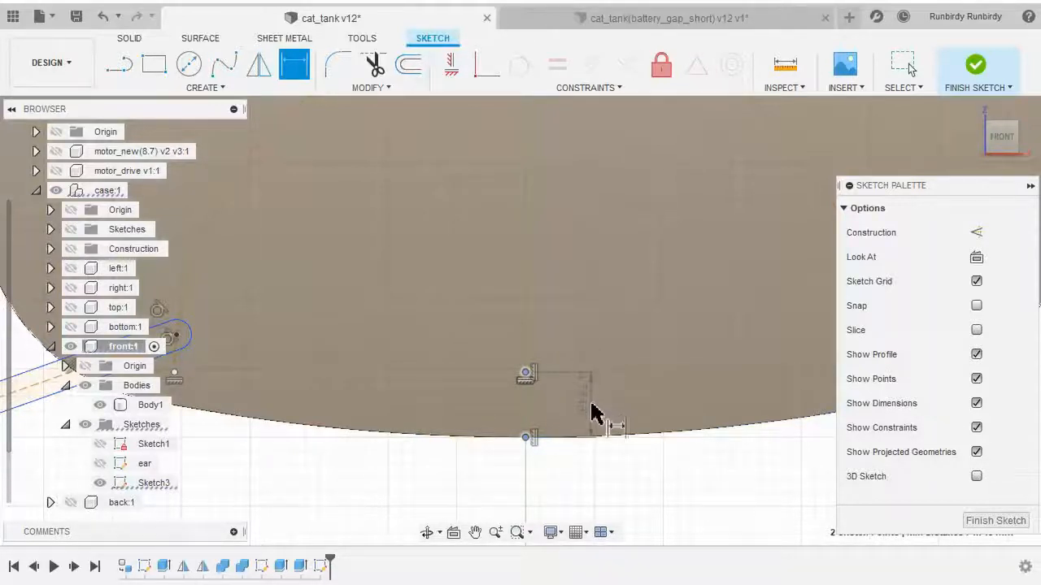
pyautogui.click(593, 411)
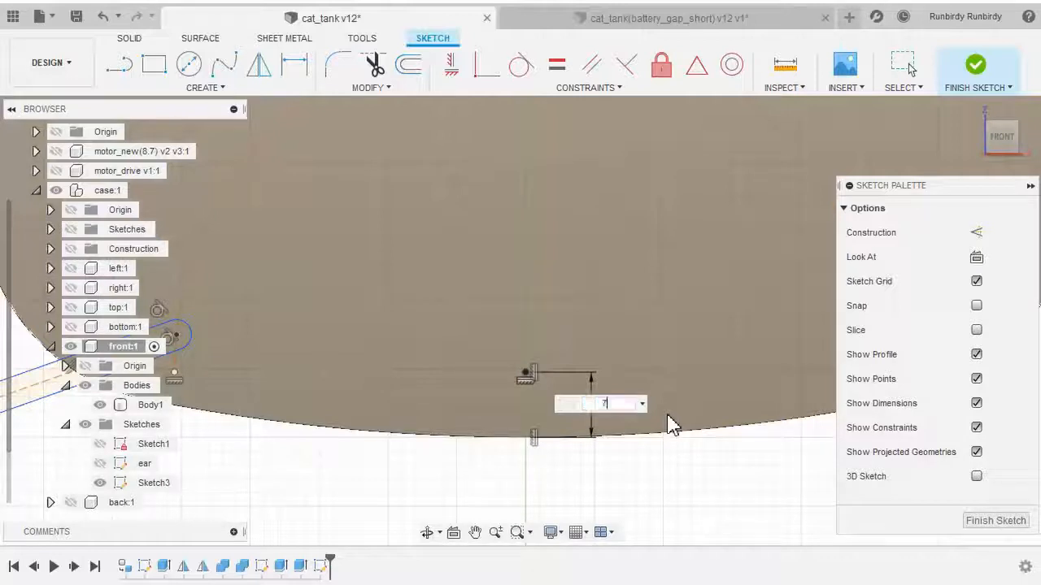
pyautogui.write('7')
pyautogui.rightClick(697, 331)
pyautogui.click(755, 330)
# Dimension the mouth arc's radius as 28 mm
pyautogui.press('d')
pyautogui.scroll(-5, 603, 365)
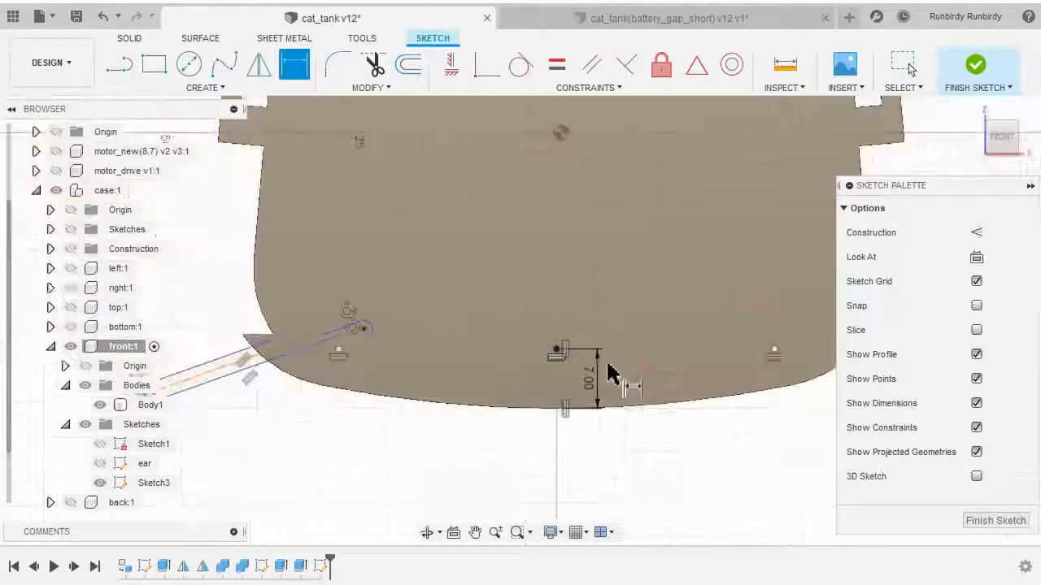
pyautogui.scroll(3, 581, 398)
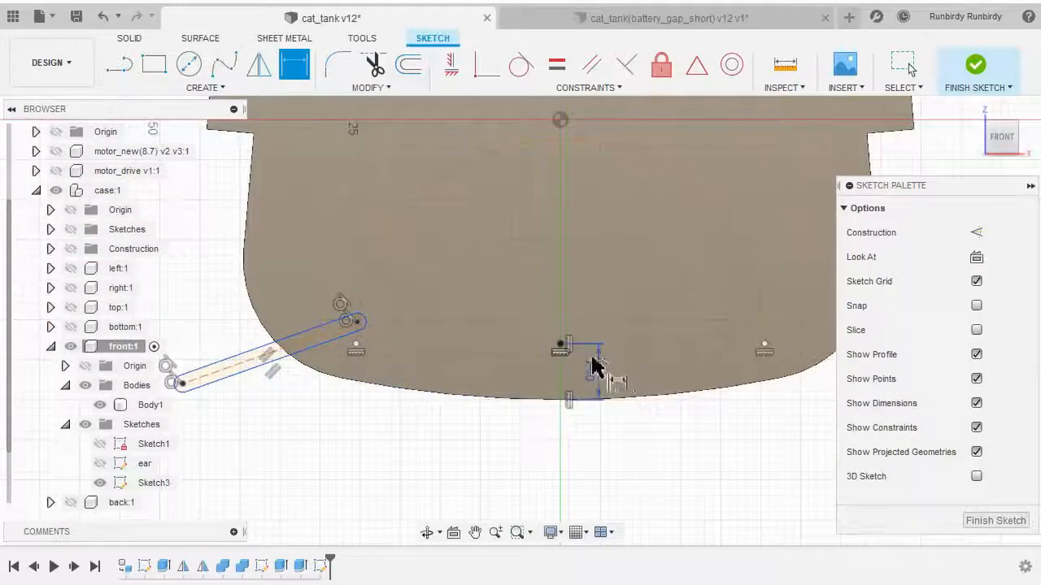
pyautogui.moveTo(639, 286); pyautogui.dragTo(543, 365, button='middle')
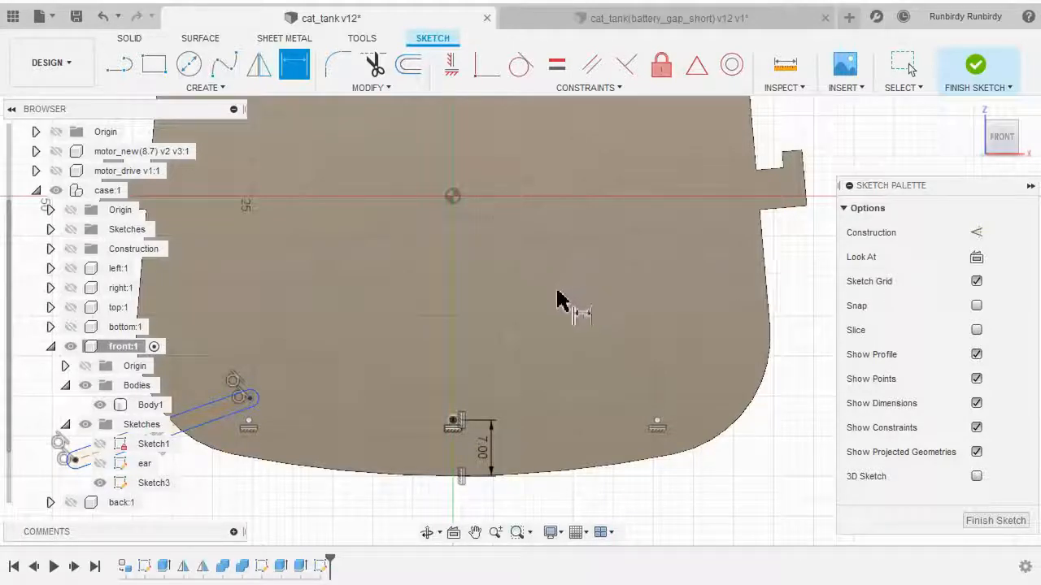
pyautogui.scroll(2, 597, 281)
pyautogui.click(604, 279)
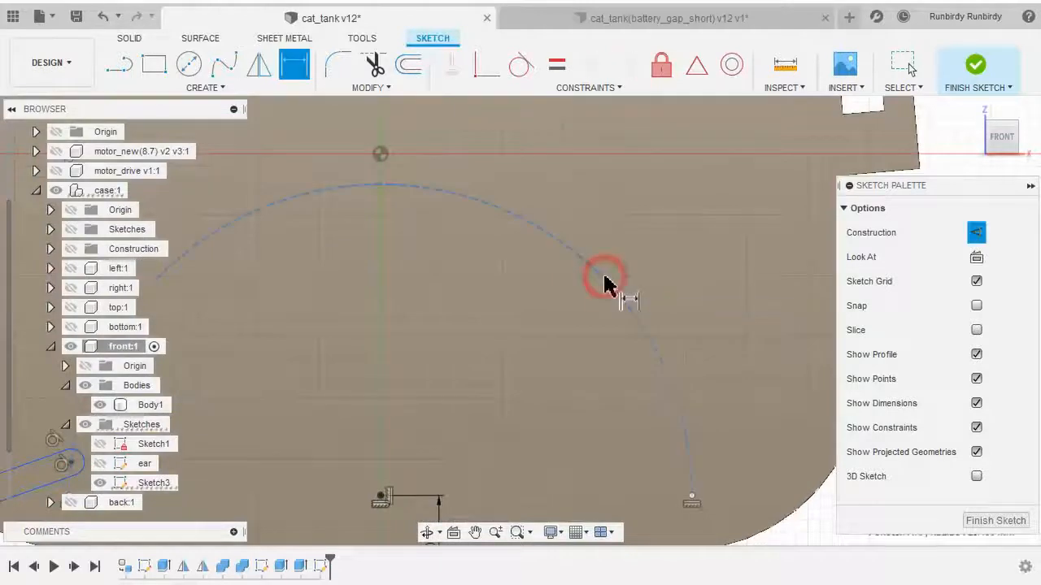
pyautogui.click(656, 225)
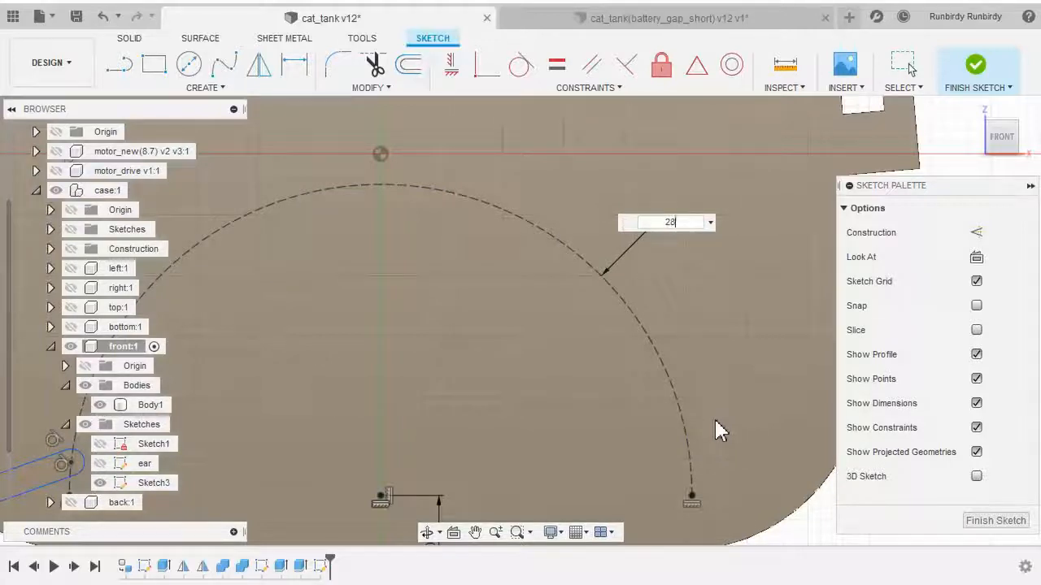
pyautogui.rightClick(707, 282)
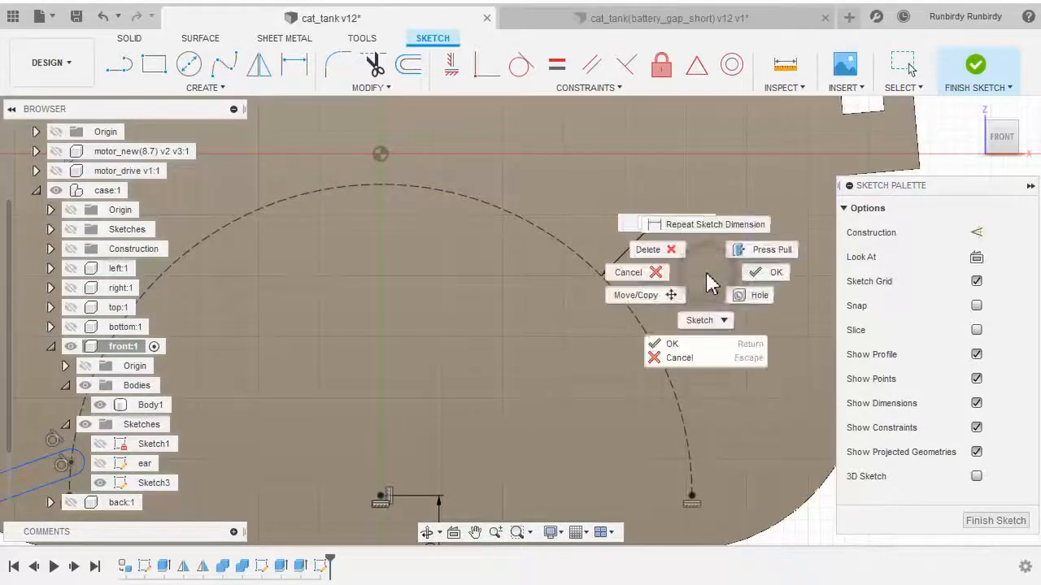
pyautogui.click(773, 271)
# Dimension the radius of the slot's upper-right end as 1.6 mm
pyautogui.scroll(-3, 370, 363)
pyautogui.moveTo(308, 369); pyautogui.dragTo(588, 341, button='middle')
pyautogui.scroll(4, 478, 381)
pyautogui.scroll(1, 434, 451)
pyautogui.scroll(-3, 434, 460)
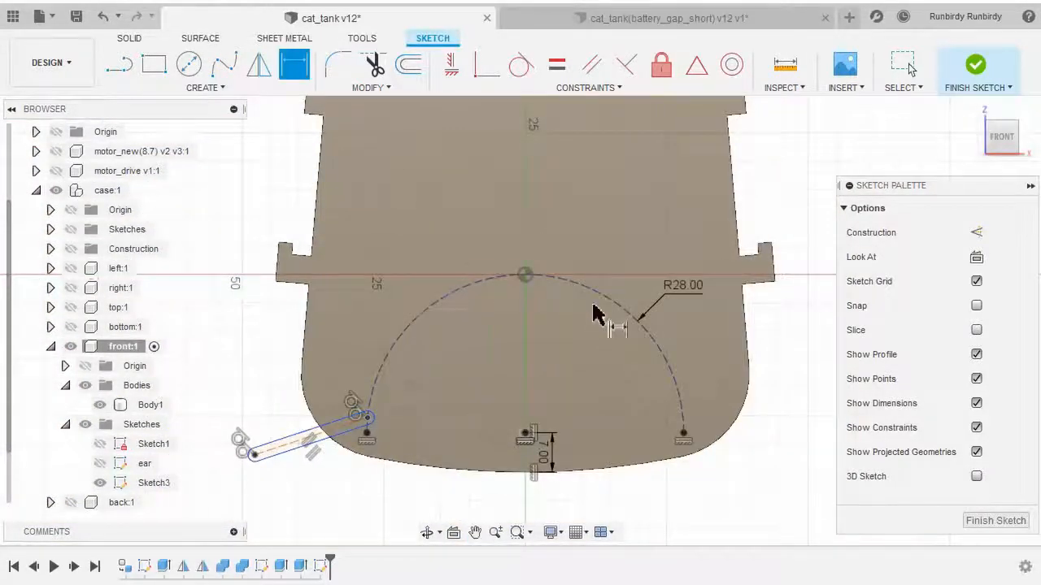
pyautogui.scroll(1, 467, 404)
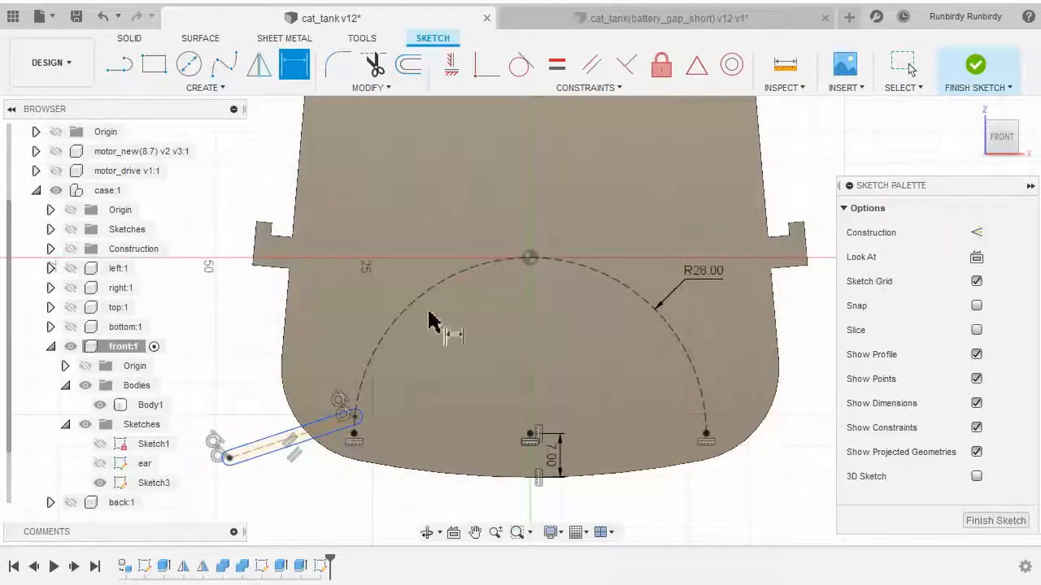
pyautogui.moveTo(385, 474); pyautogui.dragTo(453, 471, button='middle')
pyautogui.scroll(3, 487, 475)
pyautogui.press('d')
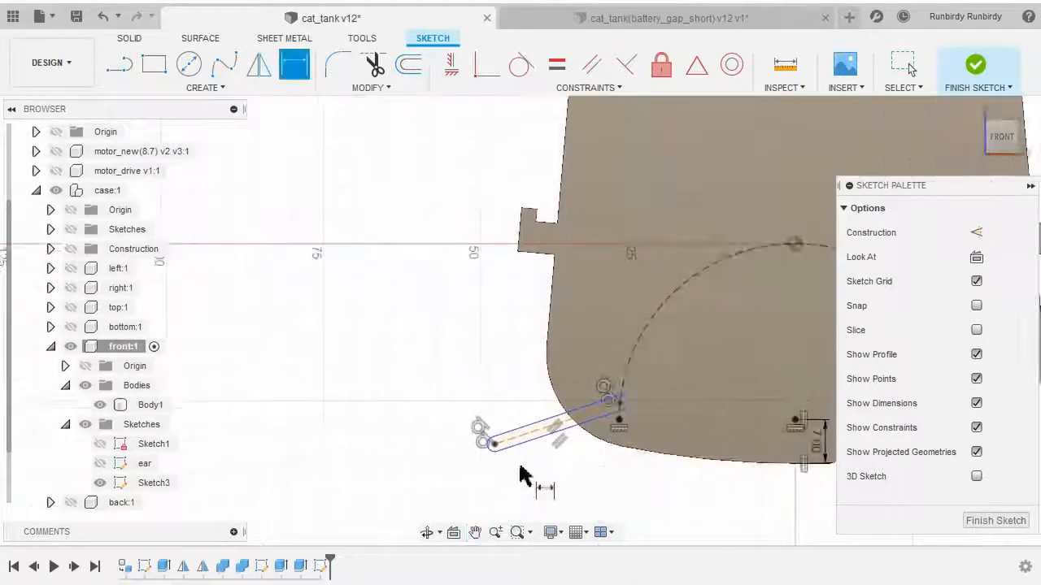
pyautogui.scroll(4, 498, 480)
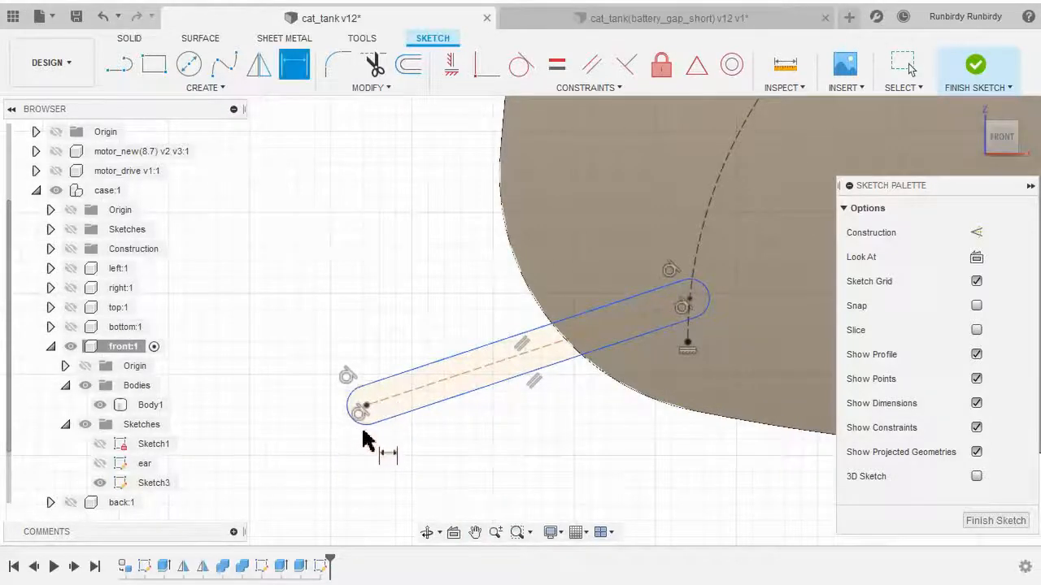
pyautogui.moveTo(581, 458)
pyautogui.mouseDown(button='middle')
pyautogui.moveTo(516, 455)
pyautogui.moveTo(523, 467)
pyautogui.mouseUp(button='middle')
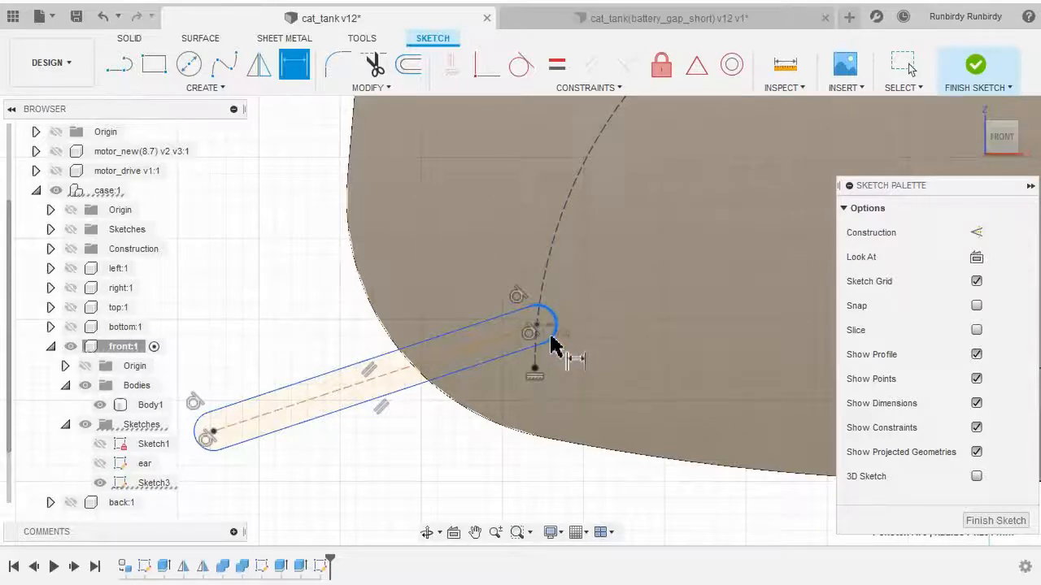
pyautogui.click(590, 298)
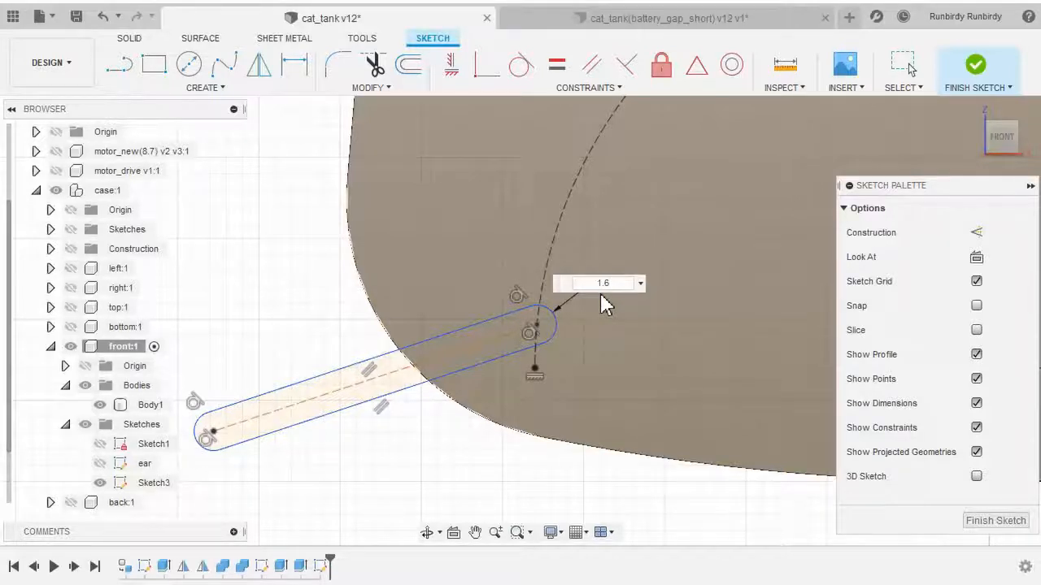
pyautogui.rightClick(674, 222)
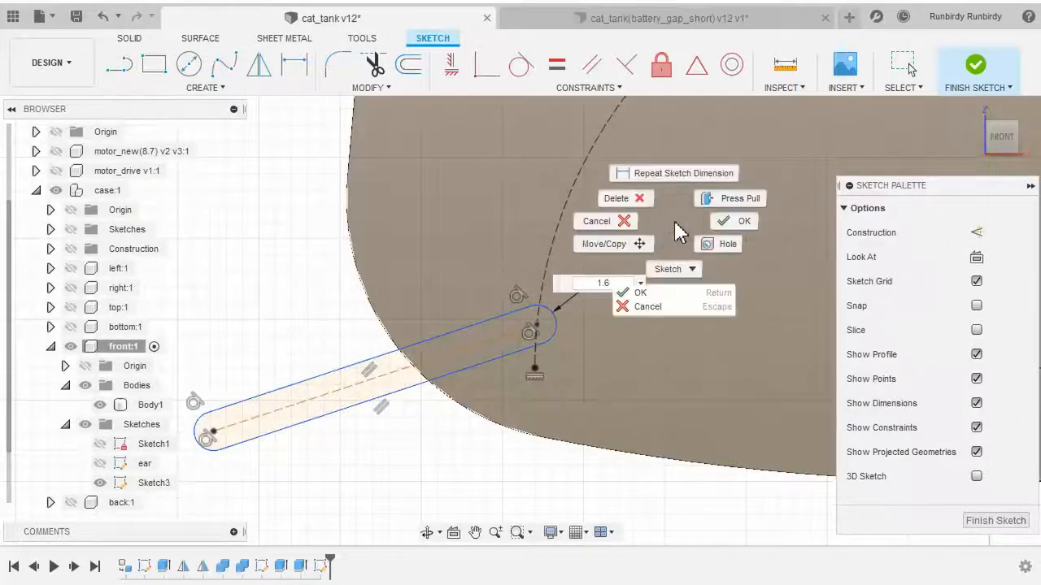
pyautogui.click(722, 225)
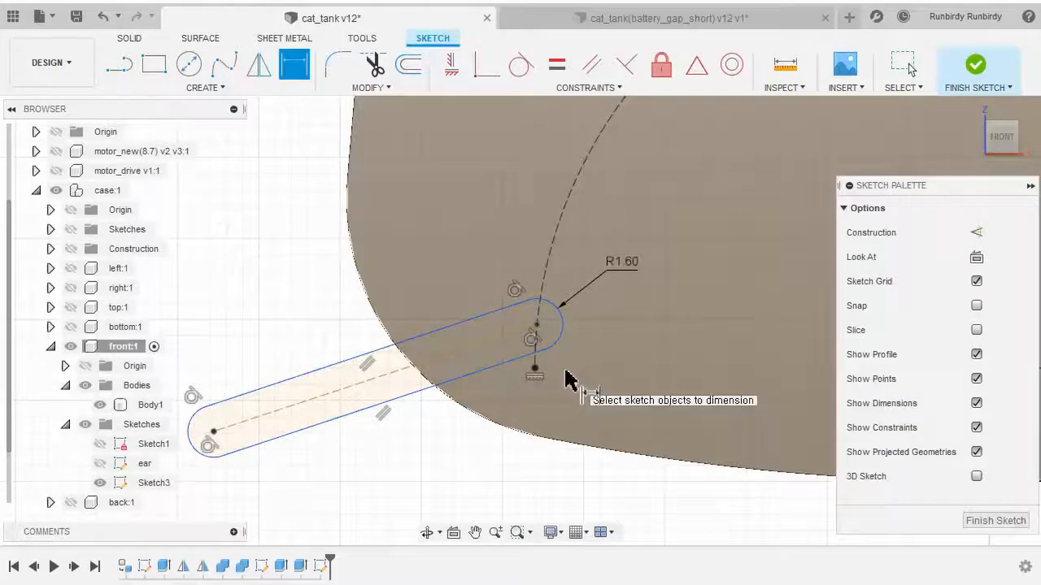
# Add an aligned dimension of 16 mm between the slot's two center points
pyautogui.click(213, 431)
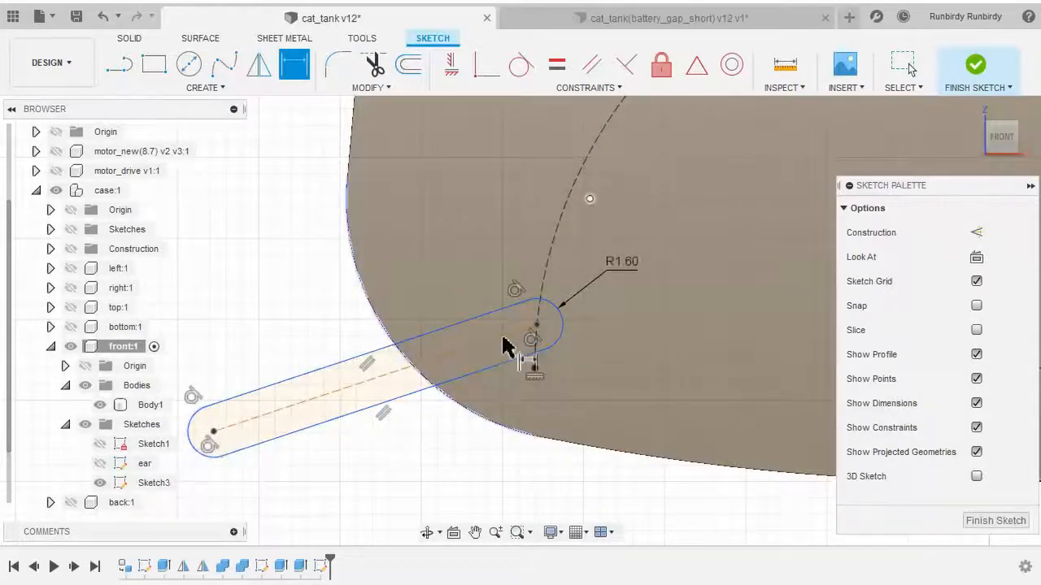
pyautogui.click(229, 430)
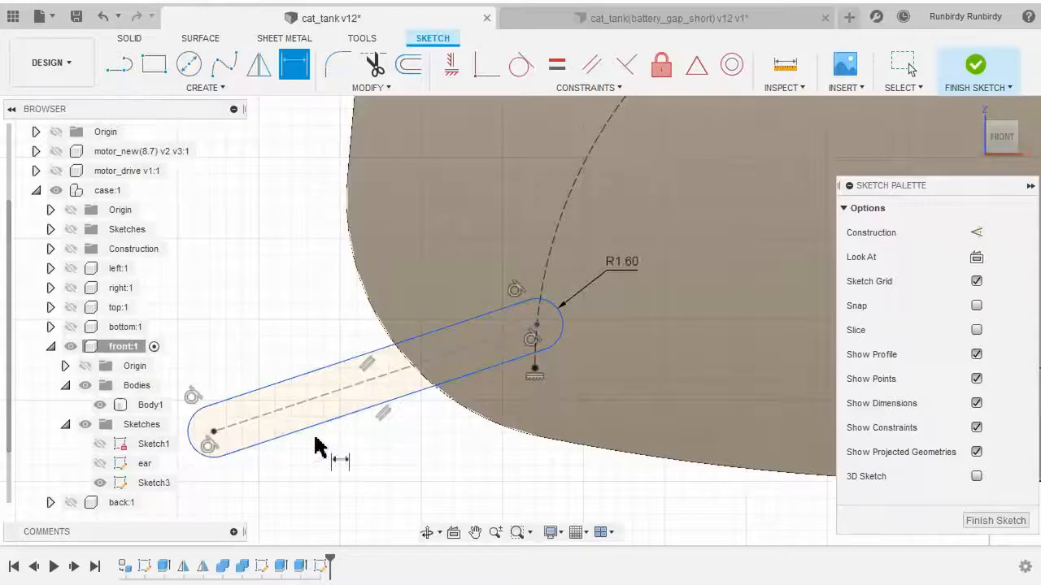
pyautogui.moveTo(379, 453); pyautogui.dragTo(455, 463, button='middle')
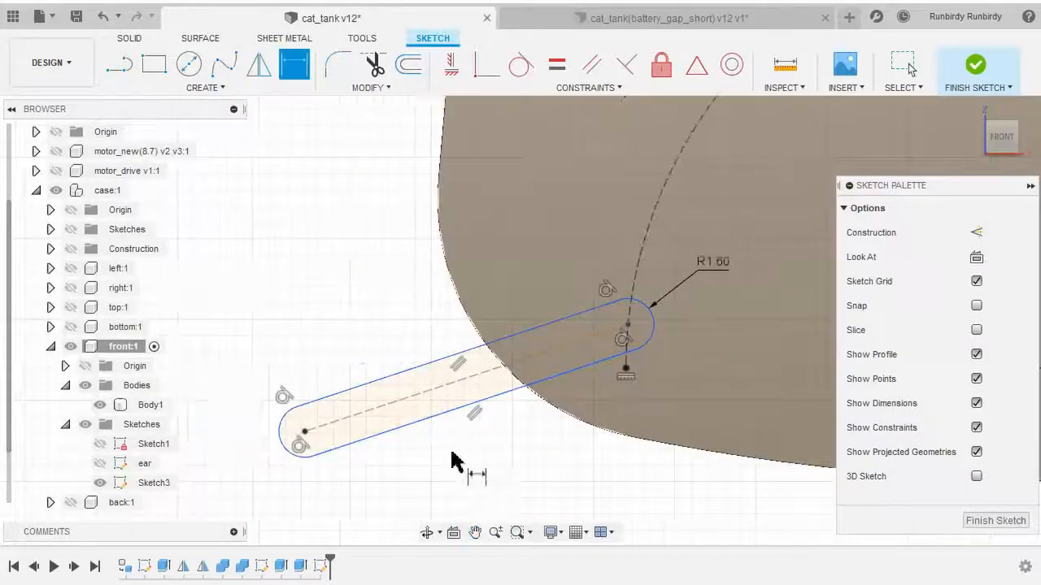
pyautogui.press('x')
pyautogui.click(437, 390)
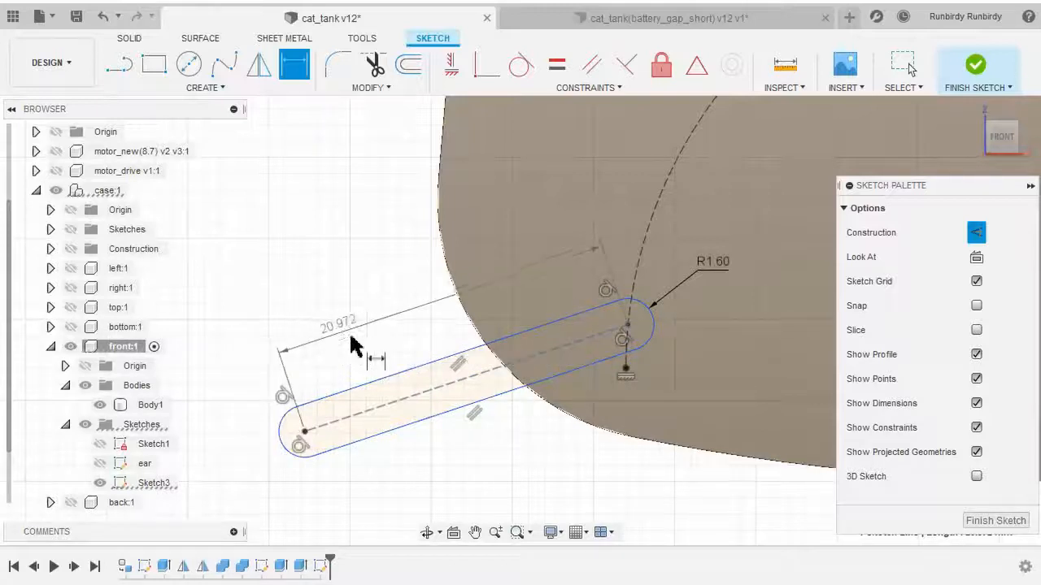
pyautogui.press('Escape')
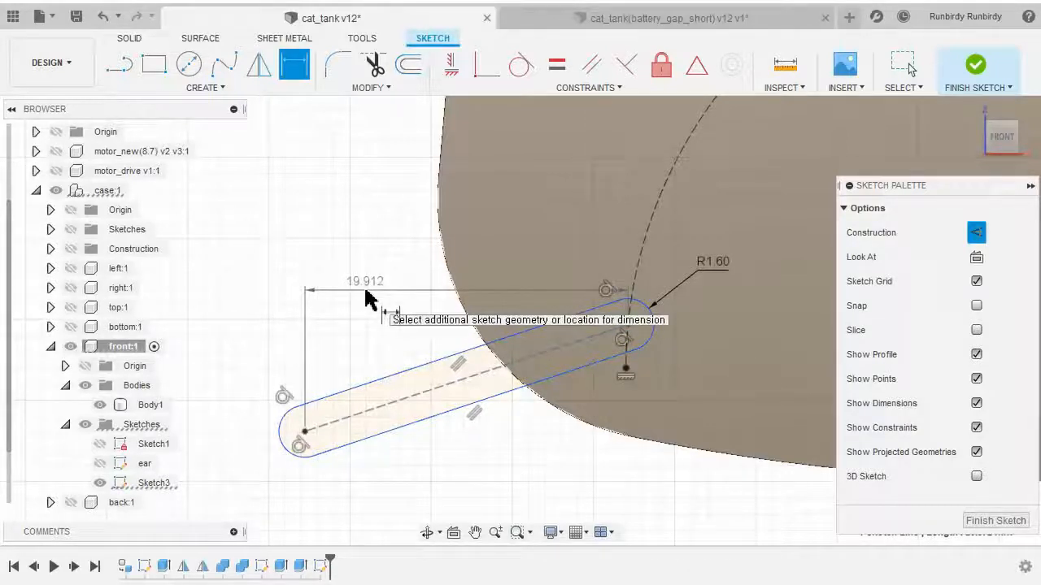
pyautogui.rightClick(365, 291)
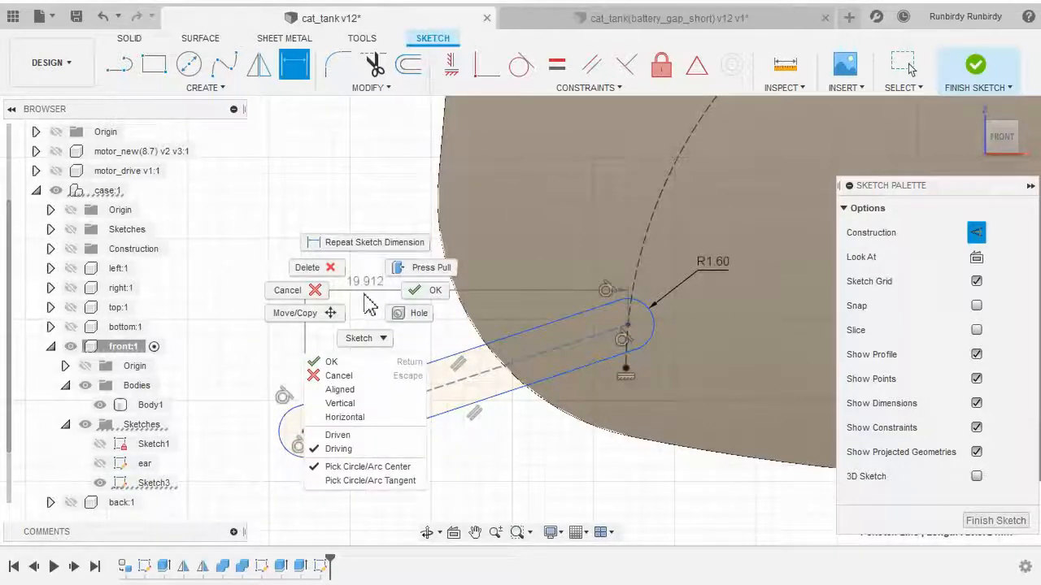
pyautogui.click(365, 399)
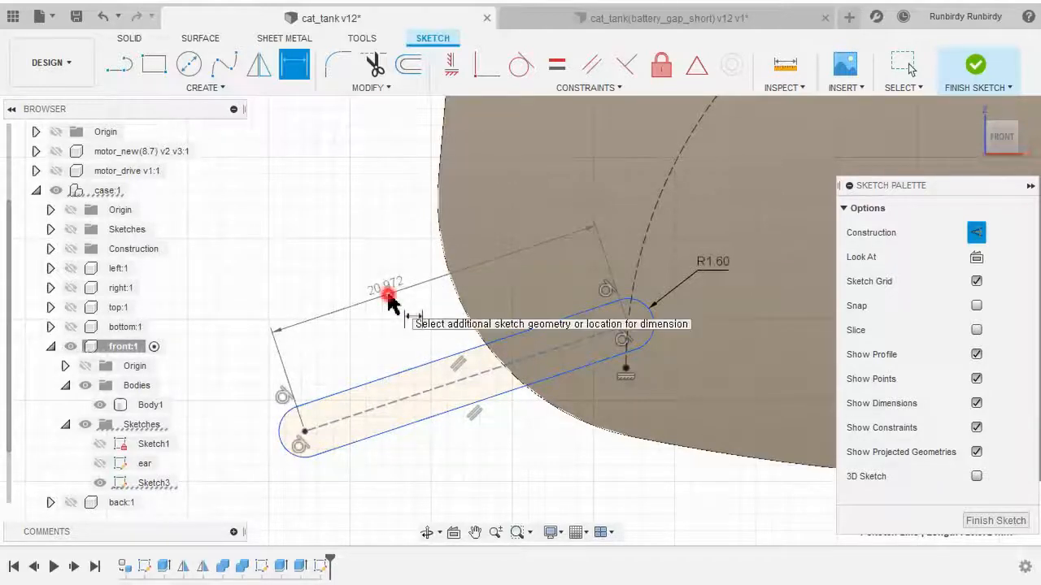
pyautogui.click(390, 295)
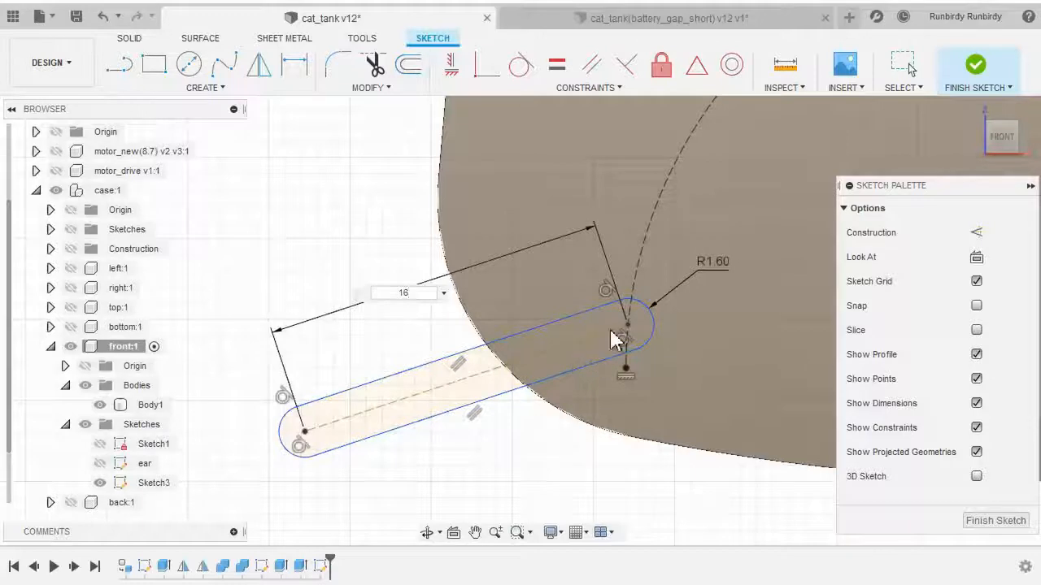
pyautogui.rightClick(476, 220)
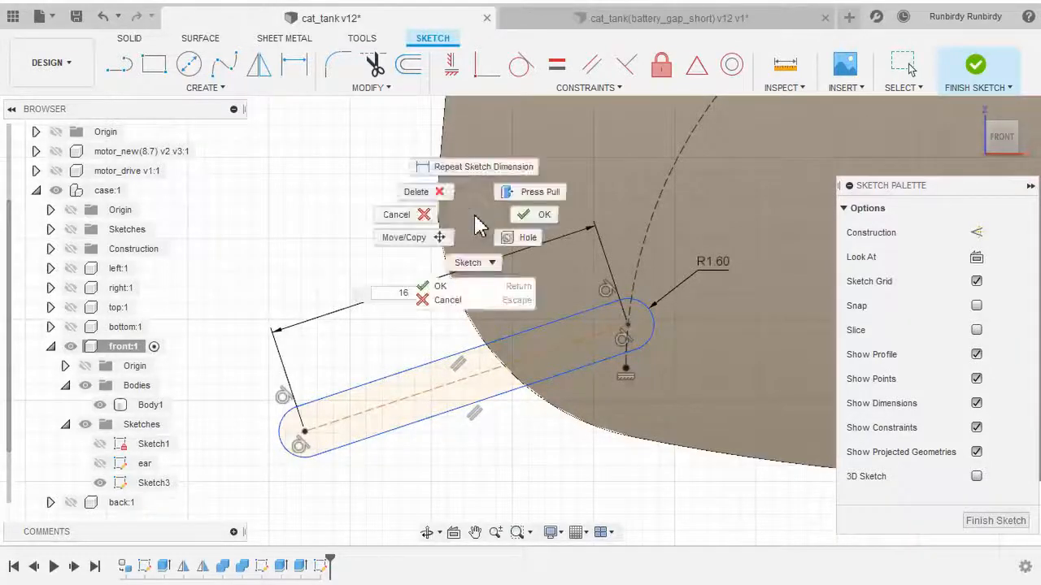
pyautogui.click(522, 220)
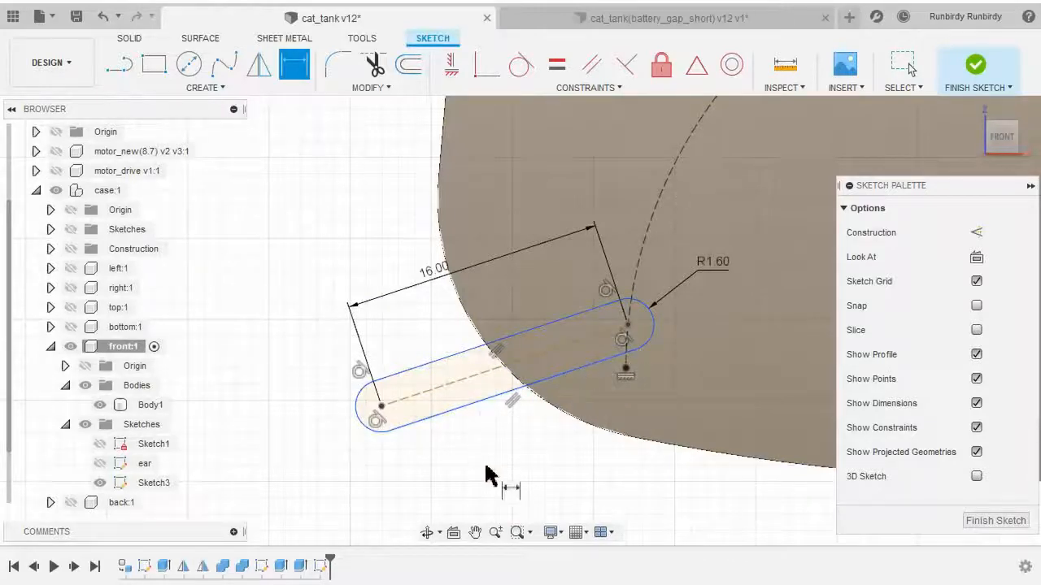
pyautogui.moveTo(486, 476)
pyautogui.mouseDown(button='middle')
pyautogui.moveTo(472, 455)
pyautogui.moveTo(396, 453)
pyautogui.mouseUp(button='middle')
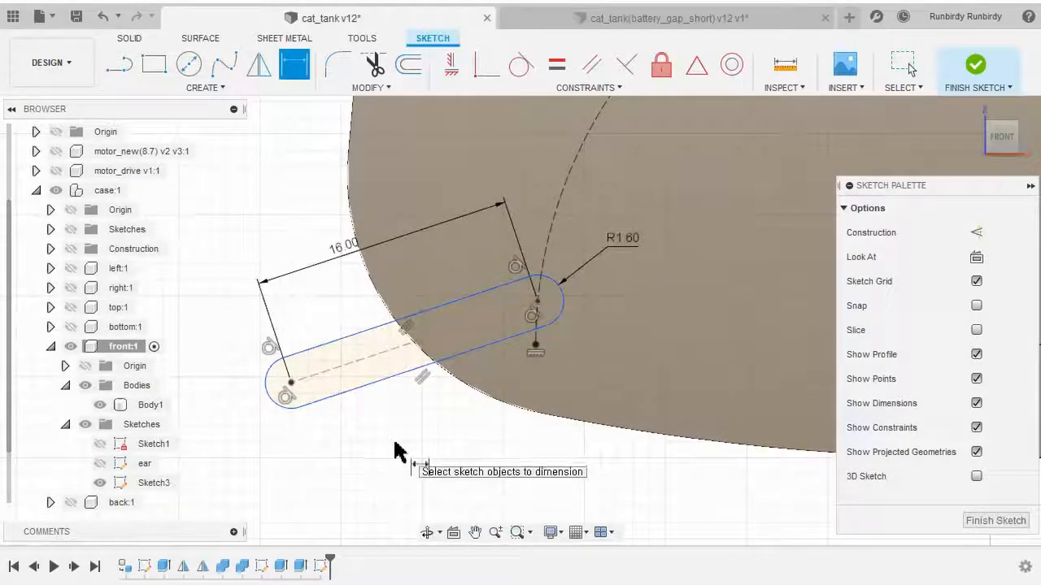
# Dimension the angle between the slot's centerline and the vertical line through its upper-right end as 78°
pyautogui.scroll(-3, 392, 460)
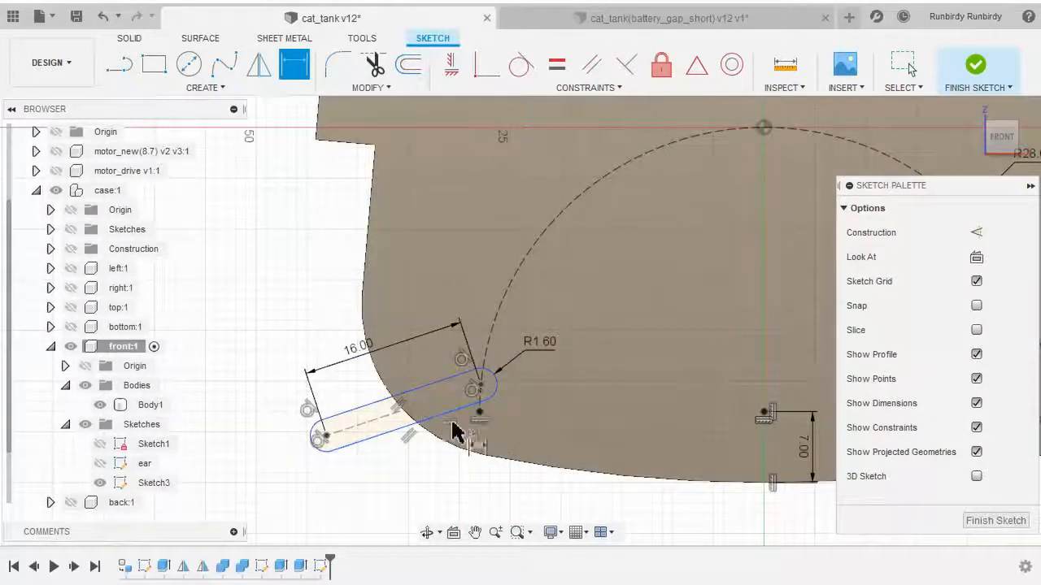
pyautogui.scroll(2, 383, 456)
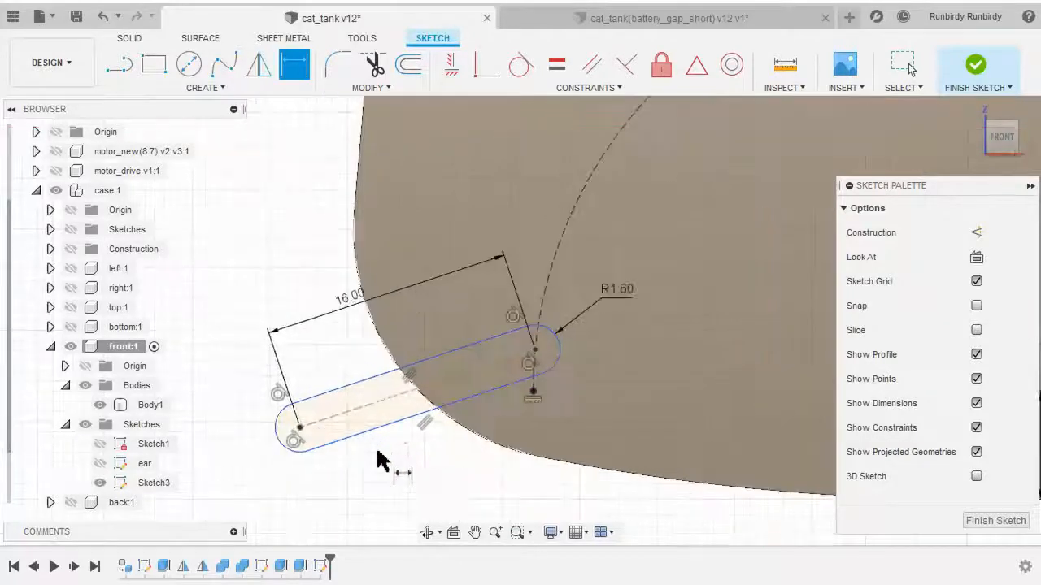
pyautogui.scroll(2, 391, 458)
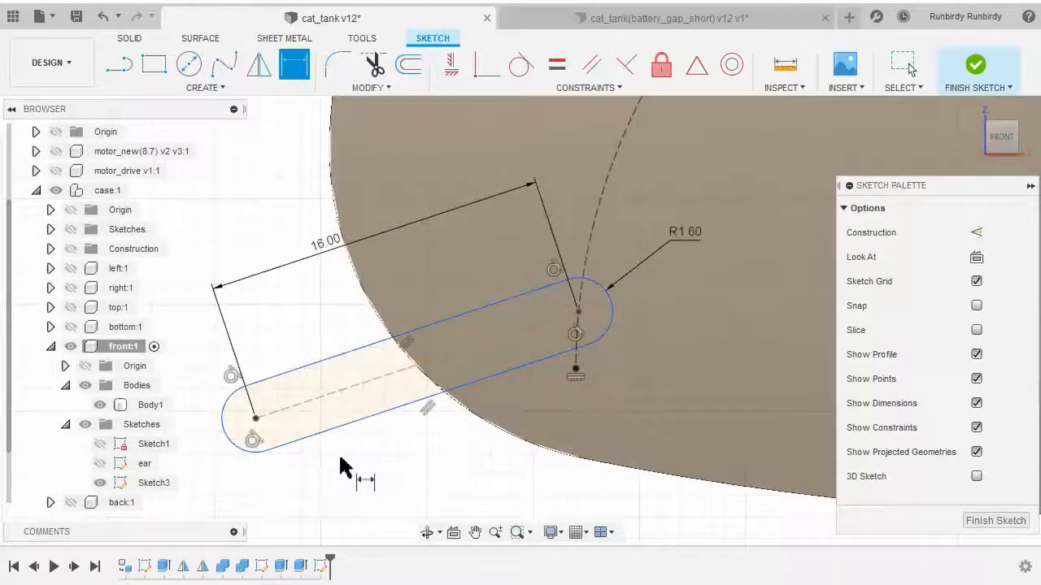
pyautogui.moveTo(346, 461); pyautogui.dragTo(413, 433, button='middle')
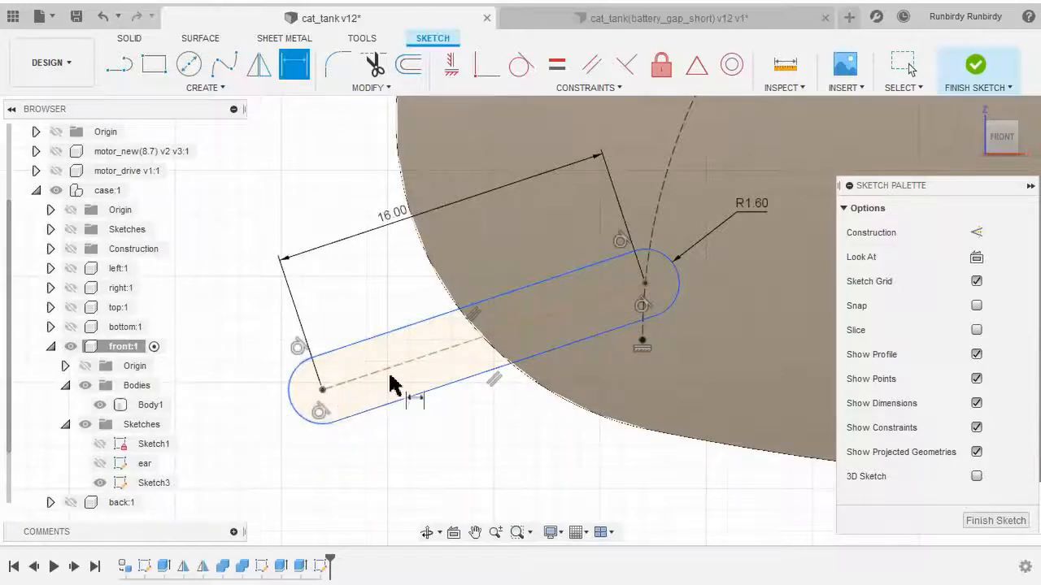
pyautogui.scroll(2, 322, 396)
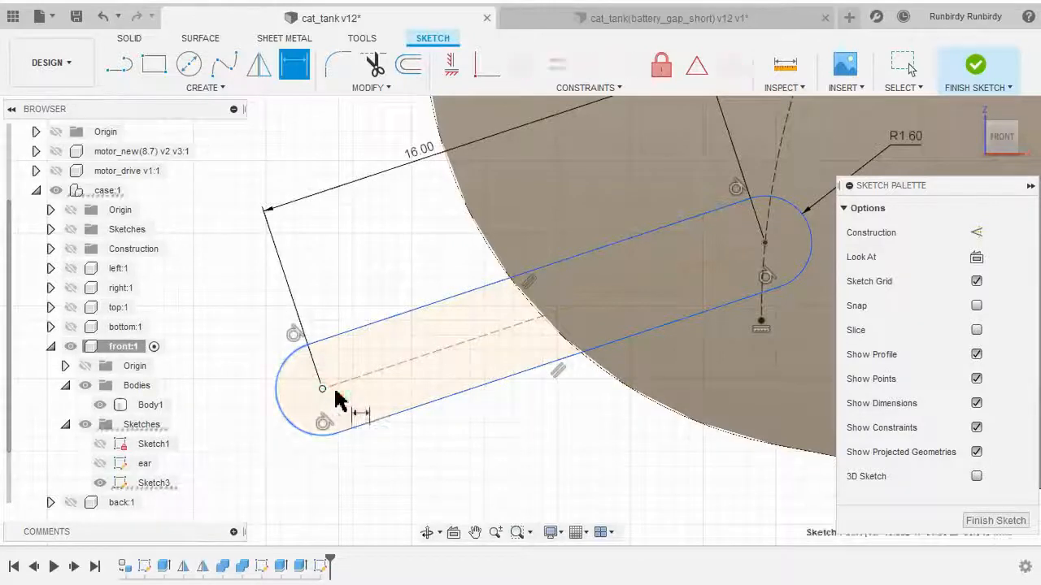
pyautogui.moveTo(685, 297)
pyautogui.mouseDown(button='middle')
pyautogui.moveTo(557, 340)
pyautogui.moveTo(515, 409)
pyautogui.mouseUp(button='middle')
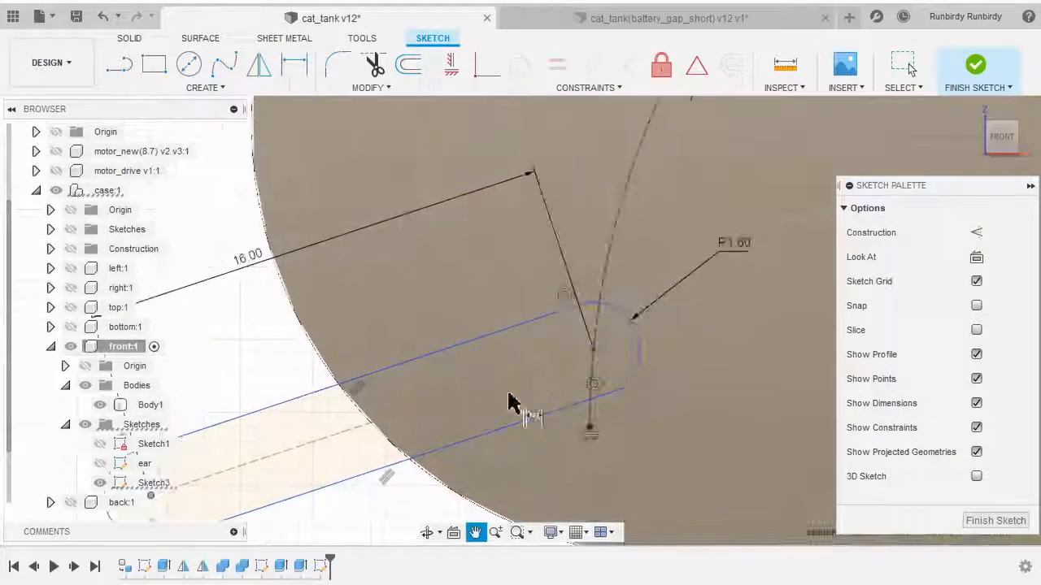
pyautogui.press('d')
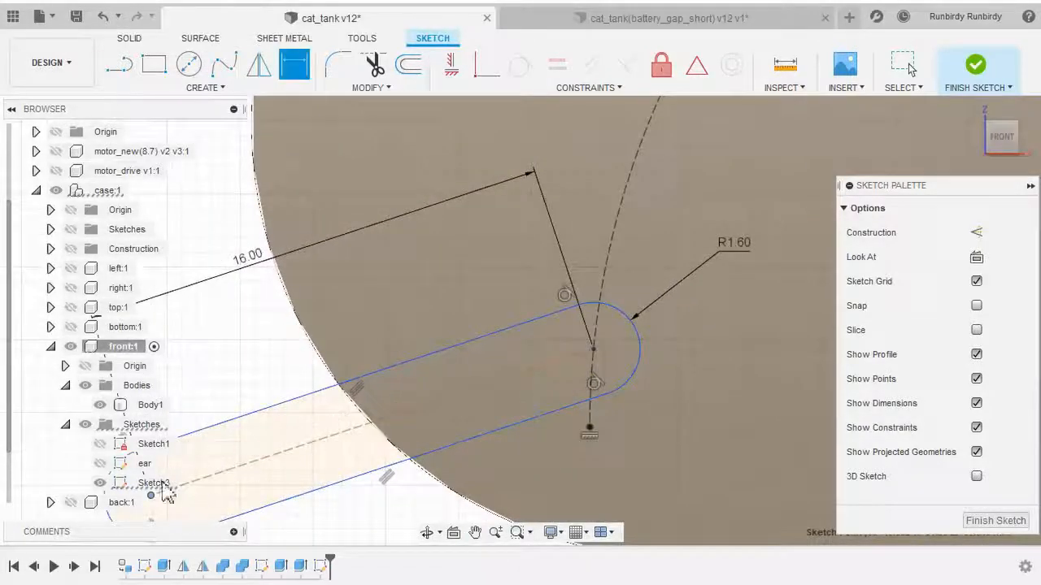
pyautogui.click(594, 349)
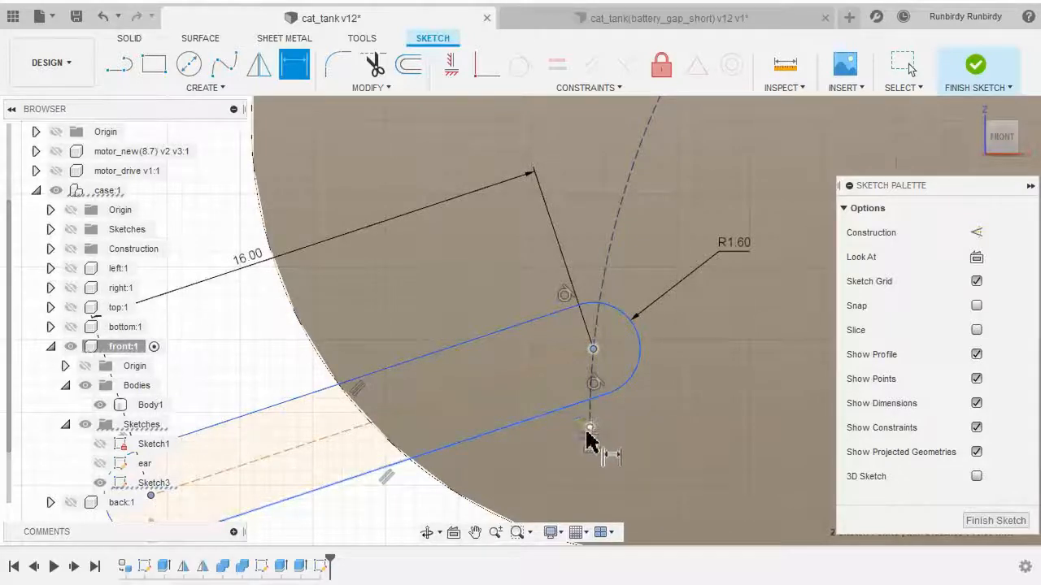
pyautogui.moveTo(589, 429); pyautogui.dragTo(646, 390, button='middle')
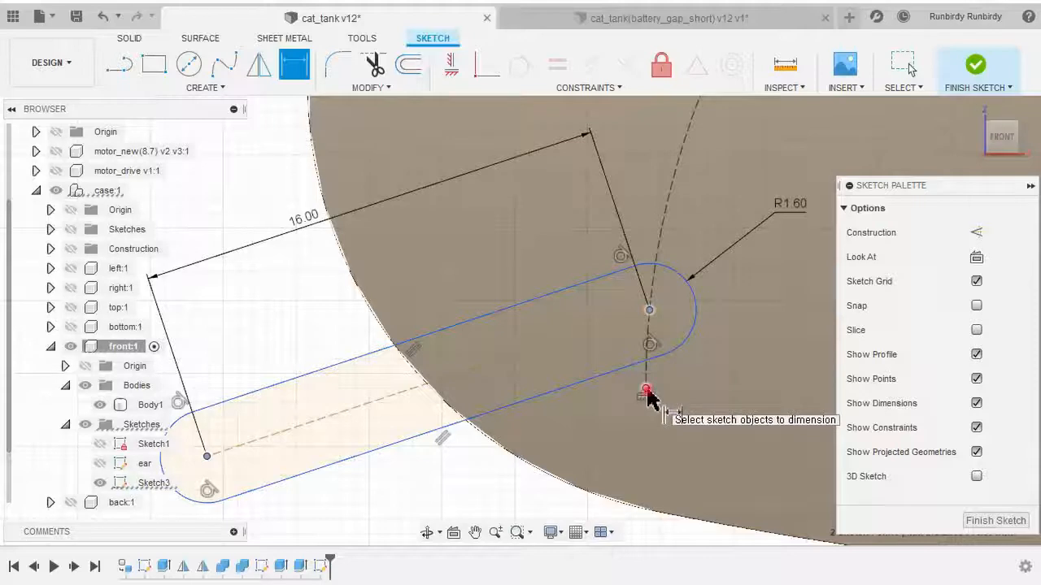
pyautogui.click(646, 389)
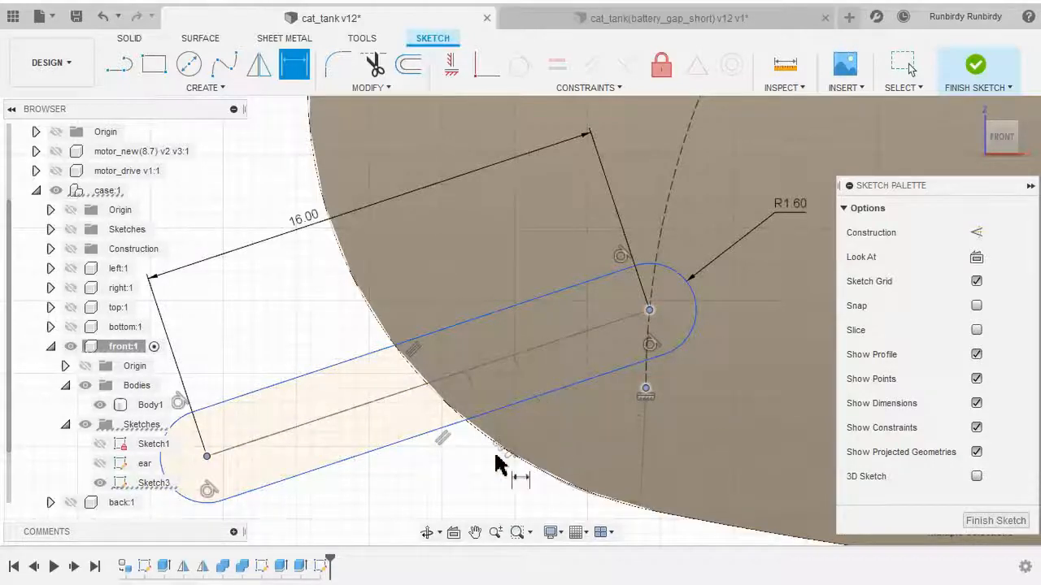
pyautogui.click(467, 477)
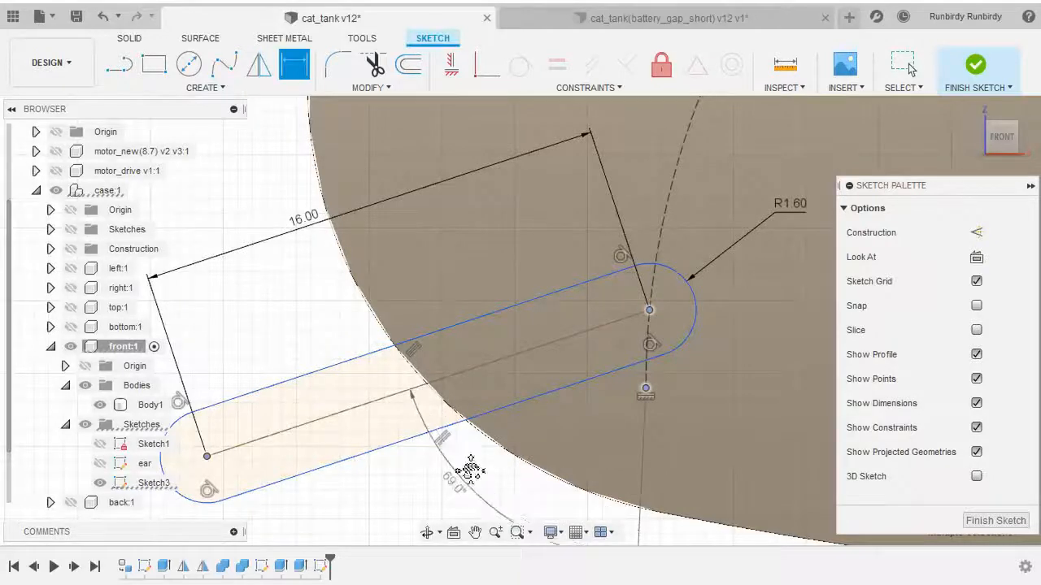
pyautogui.moveTo(469, 467); pyautogui.dragTo(531, 379, button='middle')
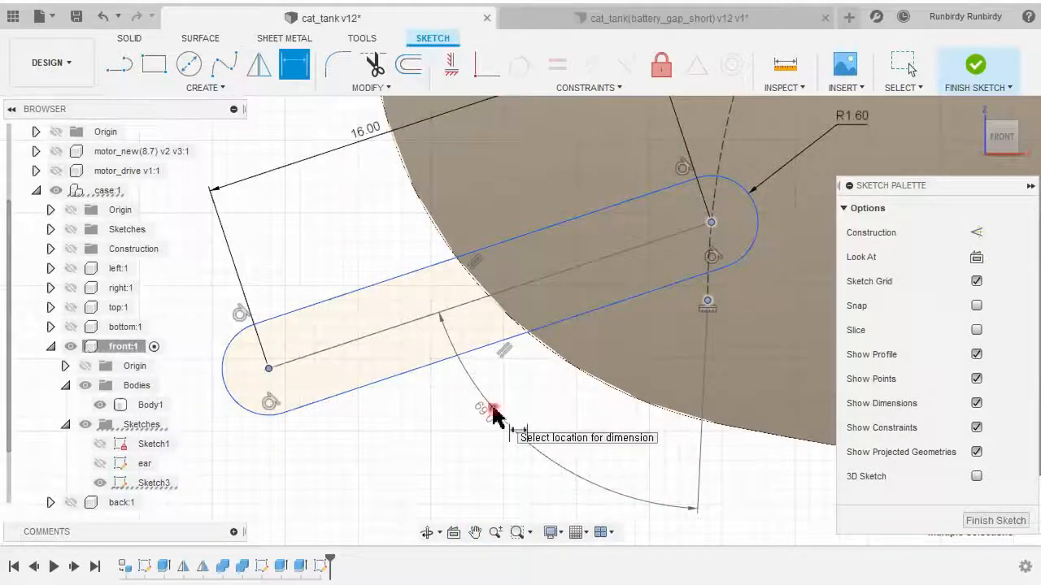
pyautogui.click(493, 412)
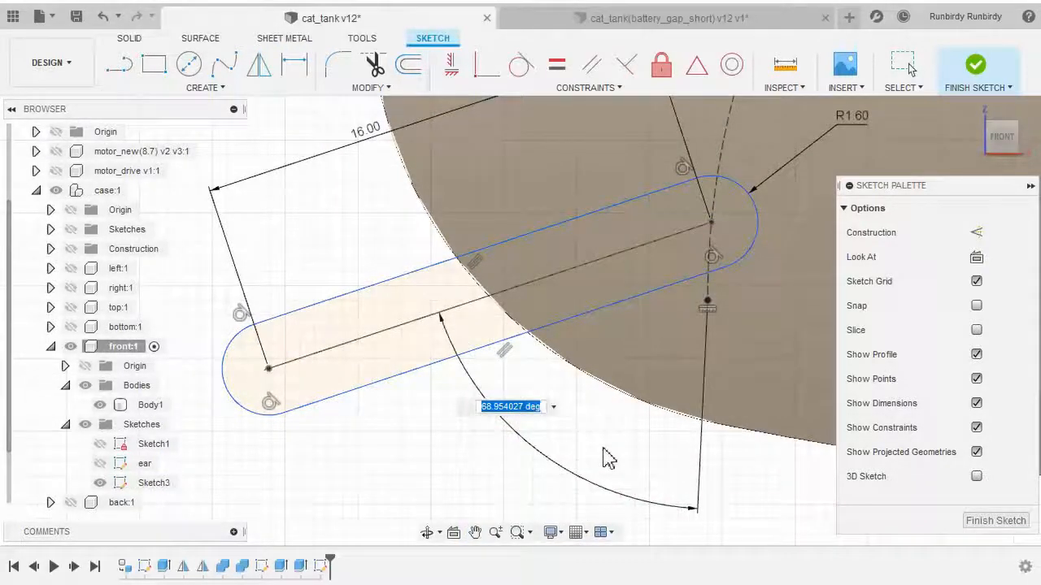
pyautogui.write('78')
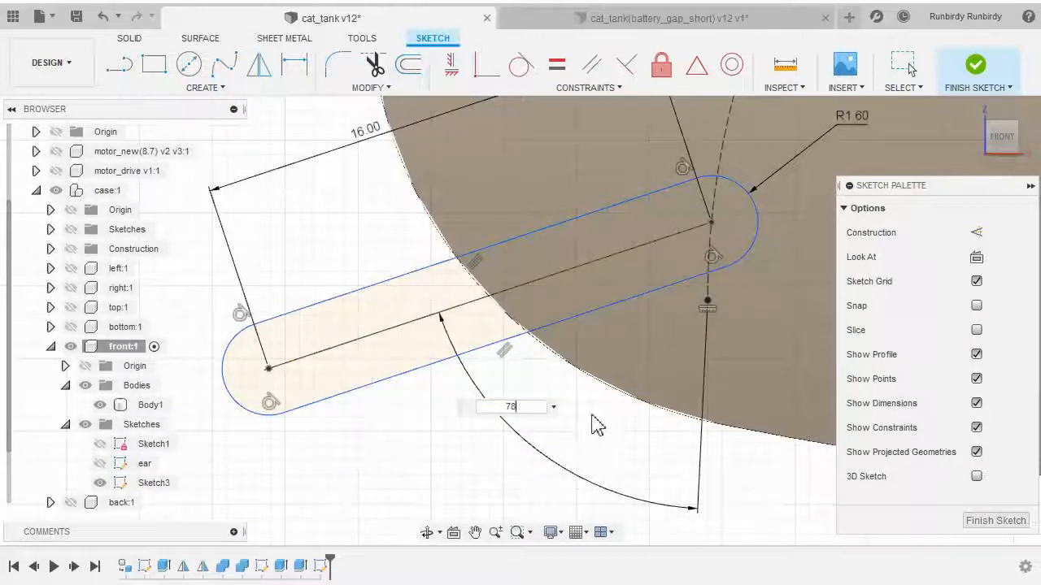
pyautogui.rightClick(597, 427)
pyautogui.click(632, 414)
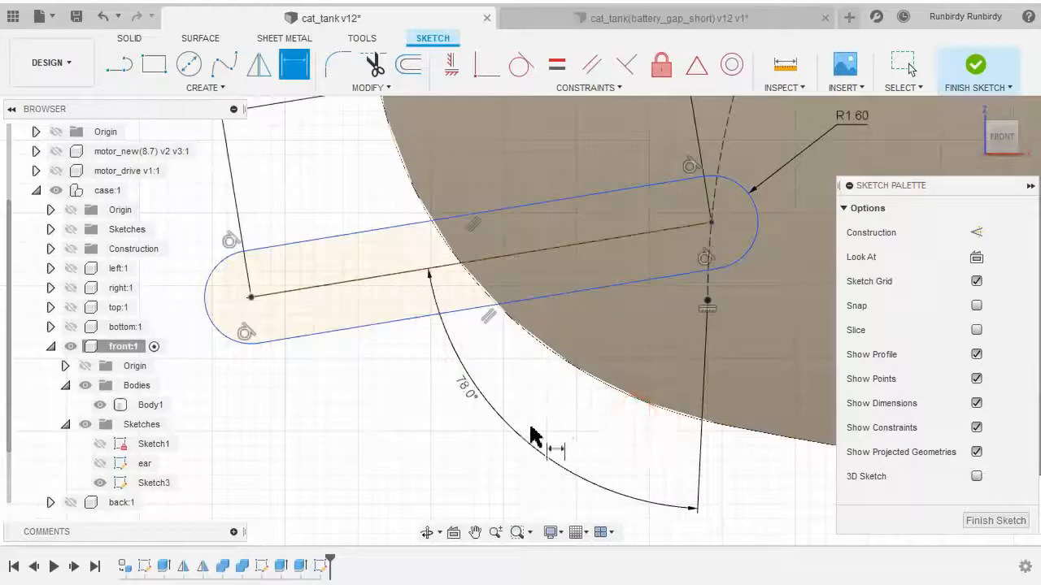
pyautogui.scroll(-4, 527, 437)
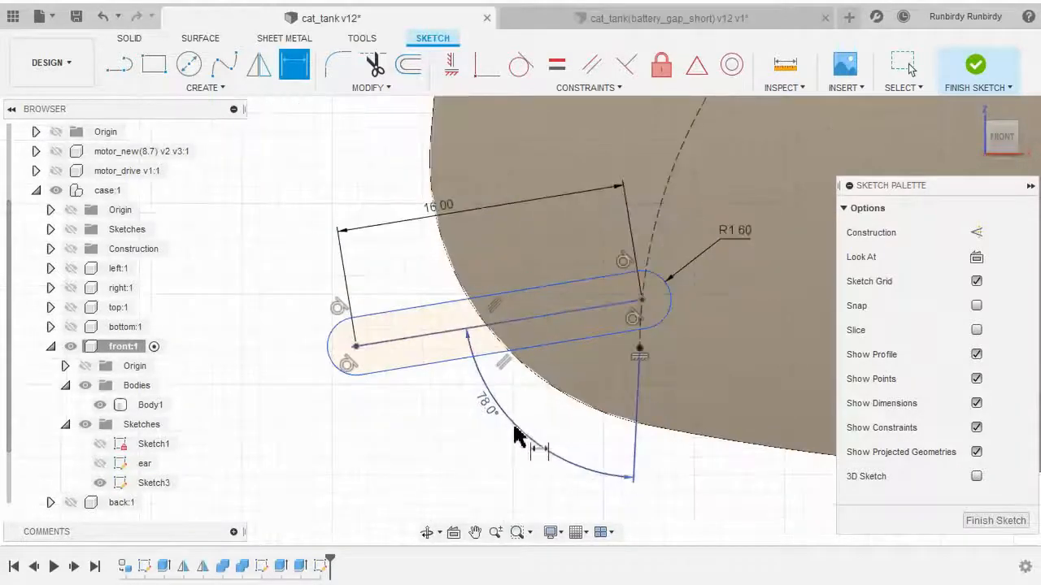
pyautogui.rightClick(296, 329)
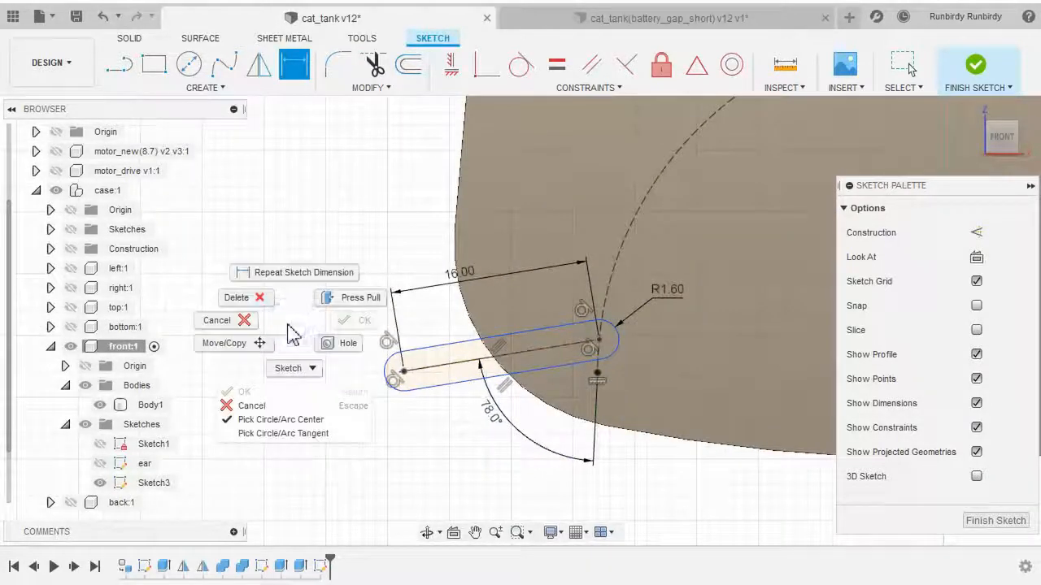
pyautogui.click(216, 321)
# Drag the slot to test whether it is fully constrained, then undo the drag
pyautogui.moveTo(468, 455); pyautogui.dragTo(390, 475, button='middle')
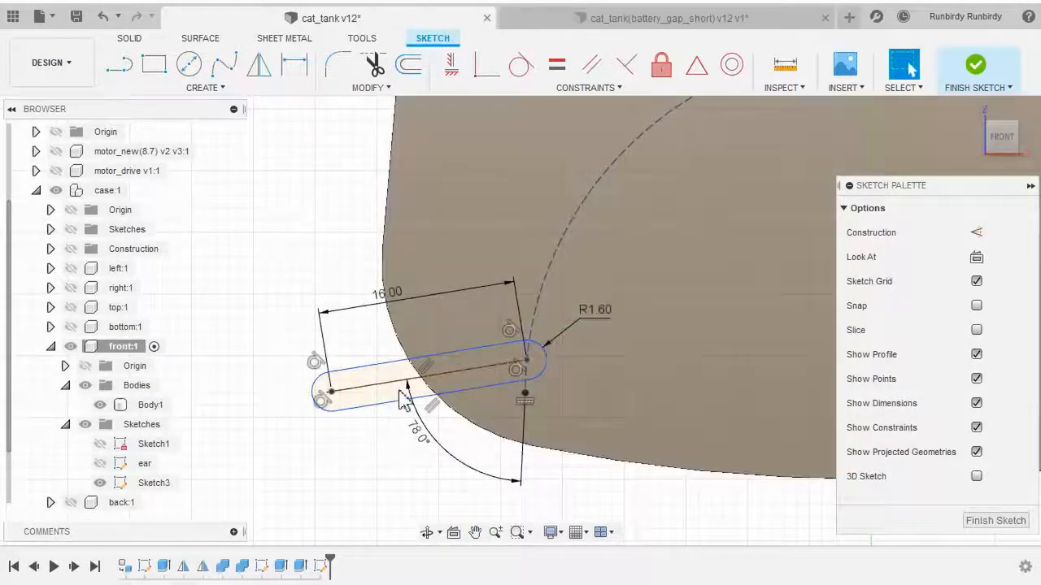
pyautogui.scroll(2, 325, 423)
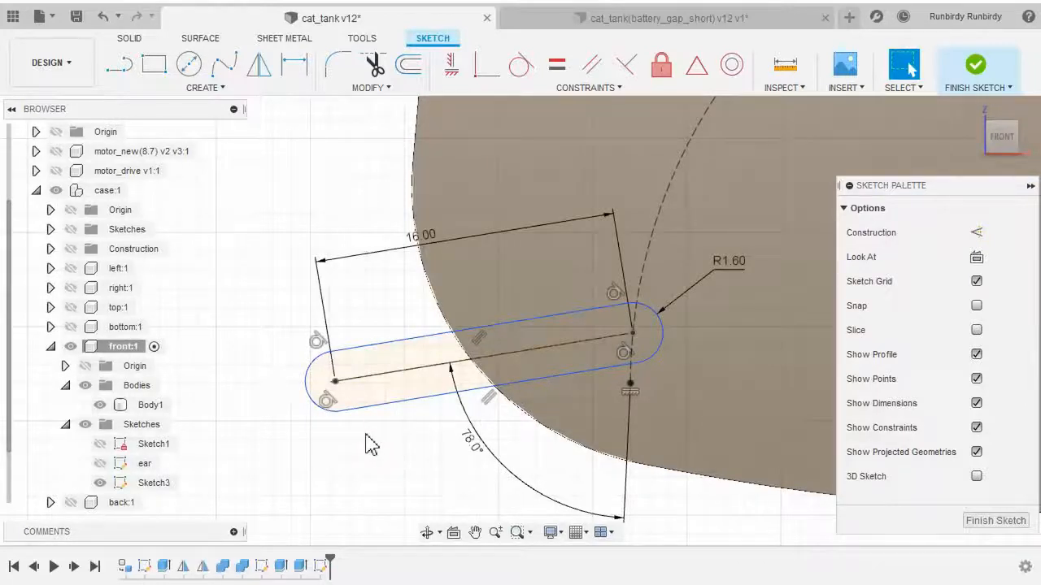
pyautogui.scroll(-2, 521, 463)
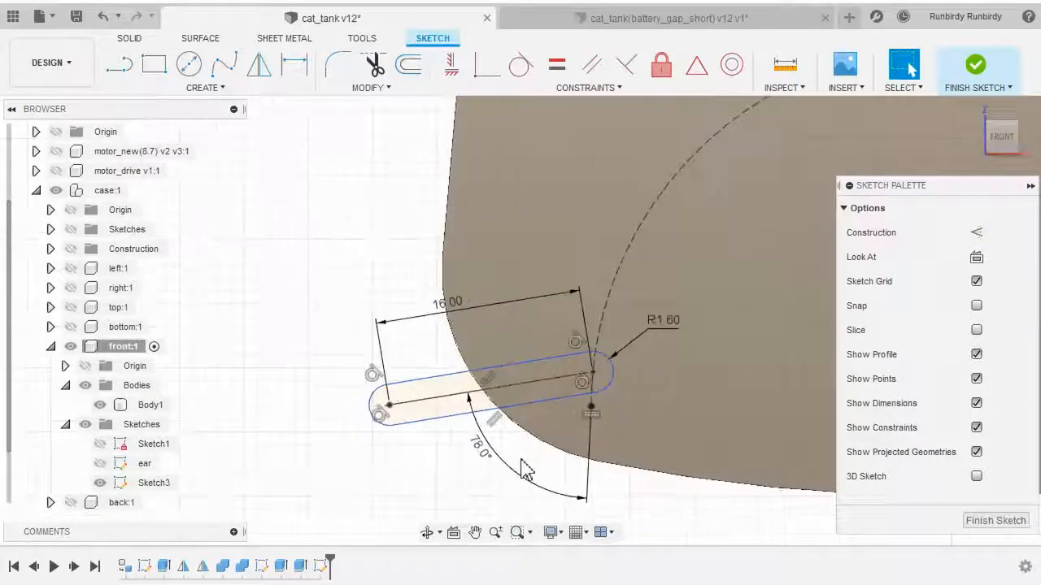
pyautogui.moveTo(527, 464)
pyautogui.mouseDown(button='middle')
pyautogui.moveTo(409, 455)
pyautogui.moveTo(442, 418)
pyautogui.moveTo(453, 428)
pyautogui.mouseUp(button='middle')
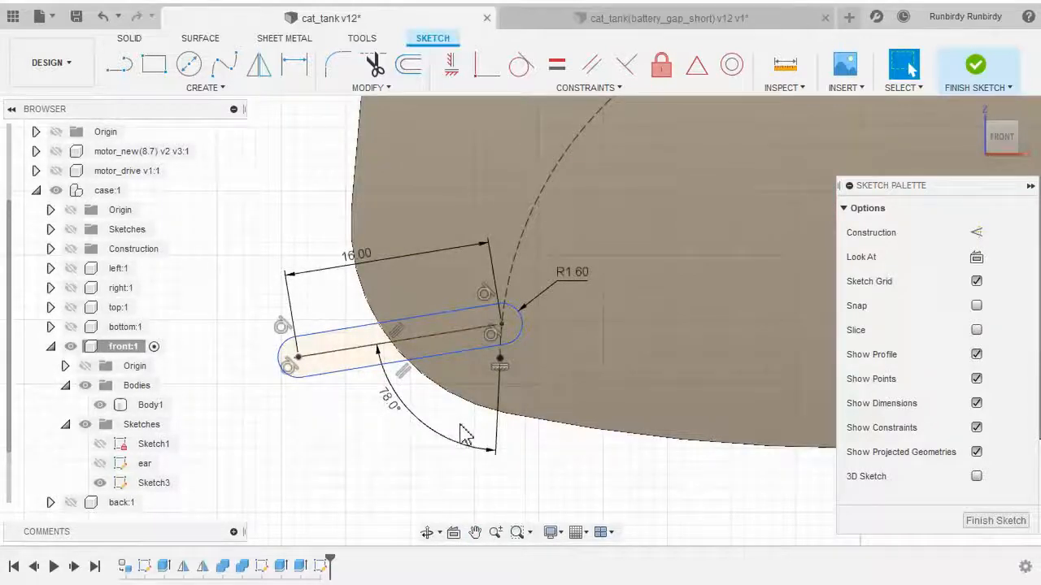
pyautogui.scroll(2, 354, 429)
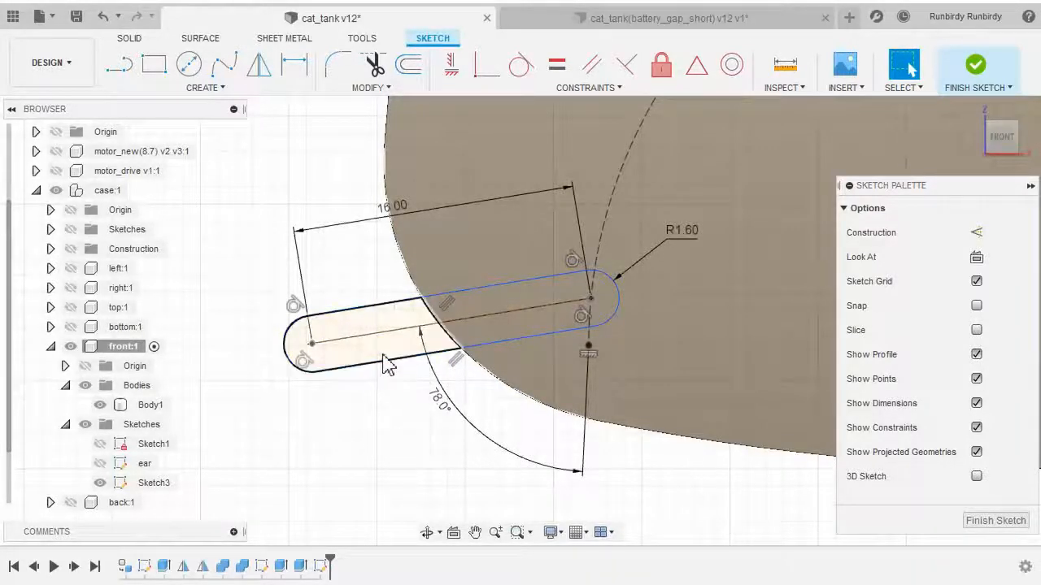
pyautogui.moveTo(390, 372)
pyautogui.mouseDown()
pyautogui.moveTo(411, 294)
pyautogui.moveTo(399, 379)
pyautogui.moveTo(415, 276)
pyautogui.moveTo(411, 340)
pyautogui.mouseUp()
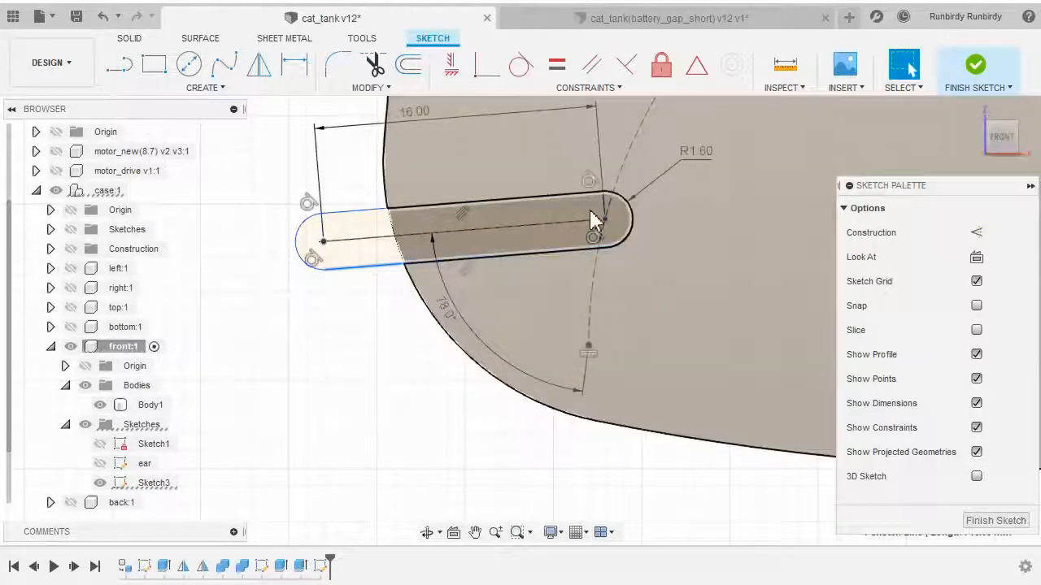
pyautogui.click(589, 348)
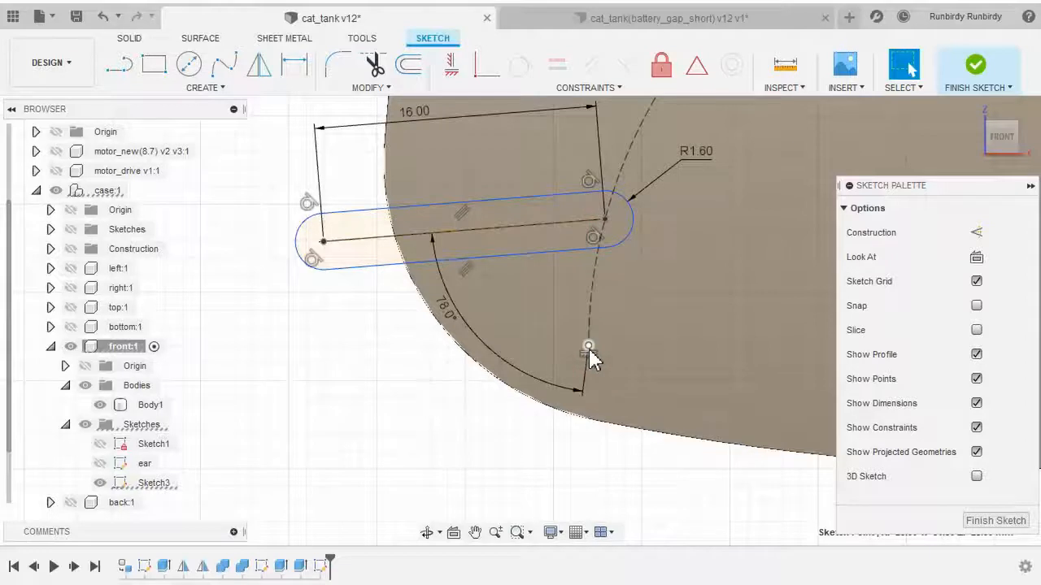
pyautogui.click(308, 406)
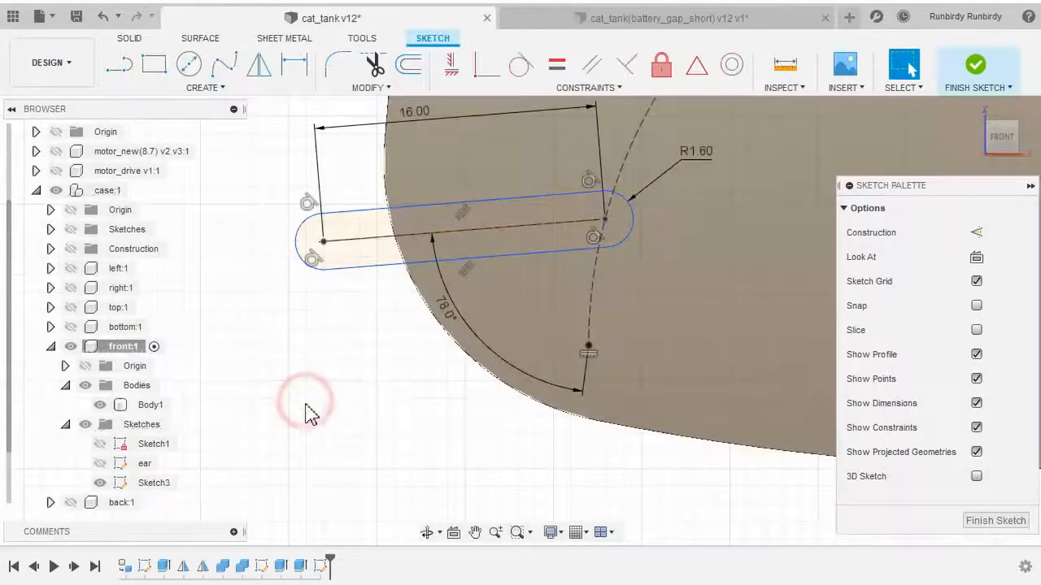
pyautogui.scroll(-2, 362, 358)
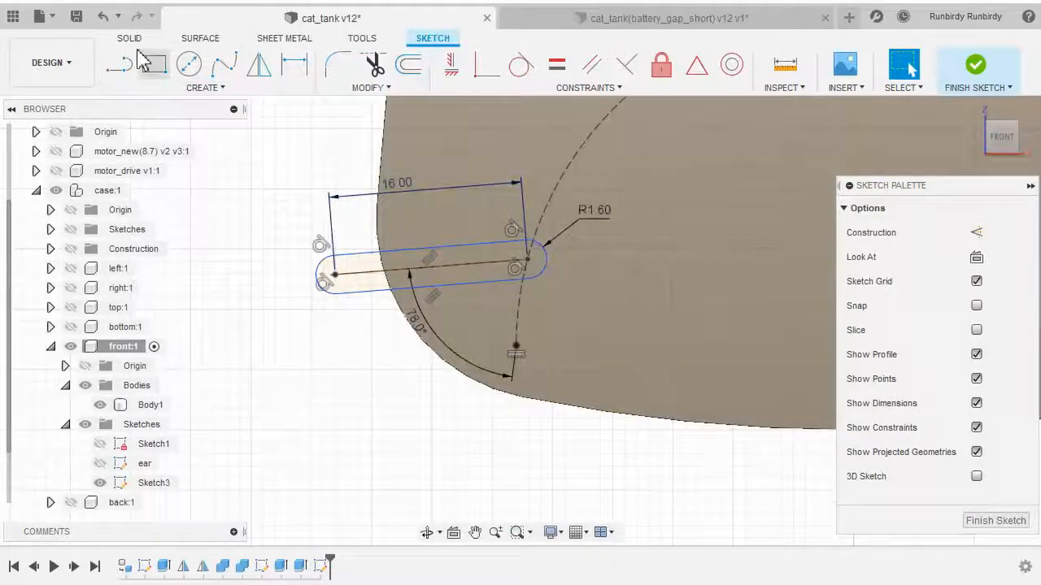
pyautogui.click(103, 24)
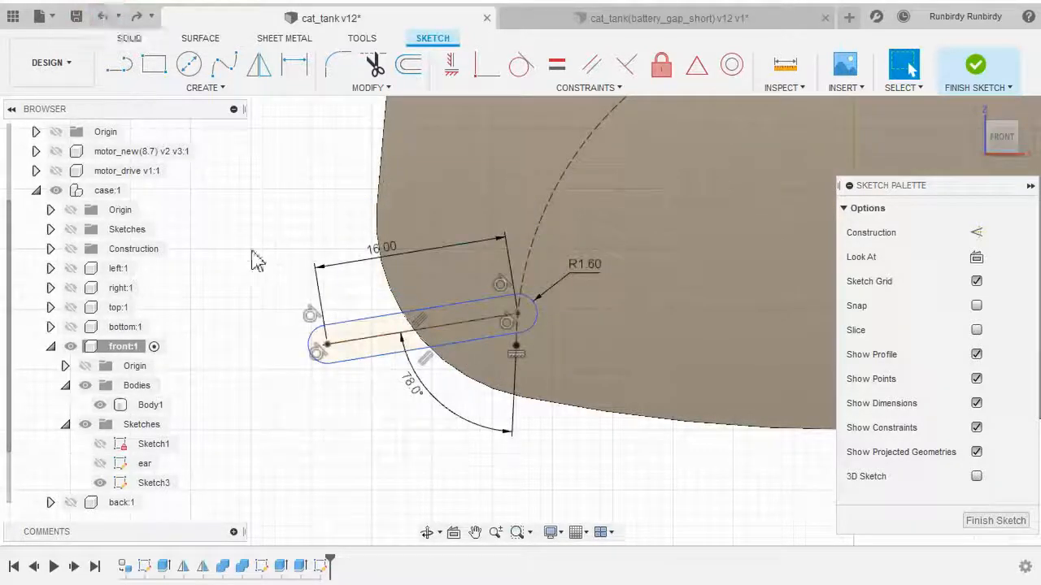
# Add a 2 mm vertical dimension between the slot's upper-right center point and the point directly below it
pyautogui.moveTo(423, 450); pyautogui.dragTo(360, 453, button='middle')
pyautogui.scroll(2, 360, 453)
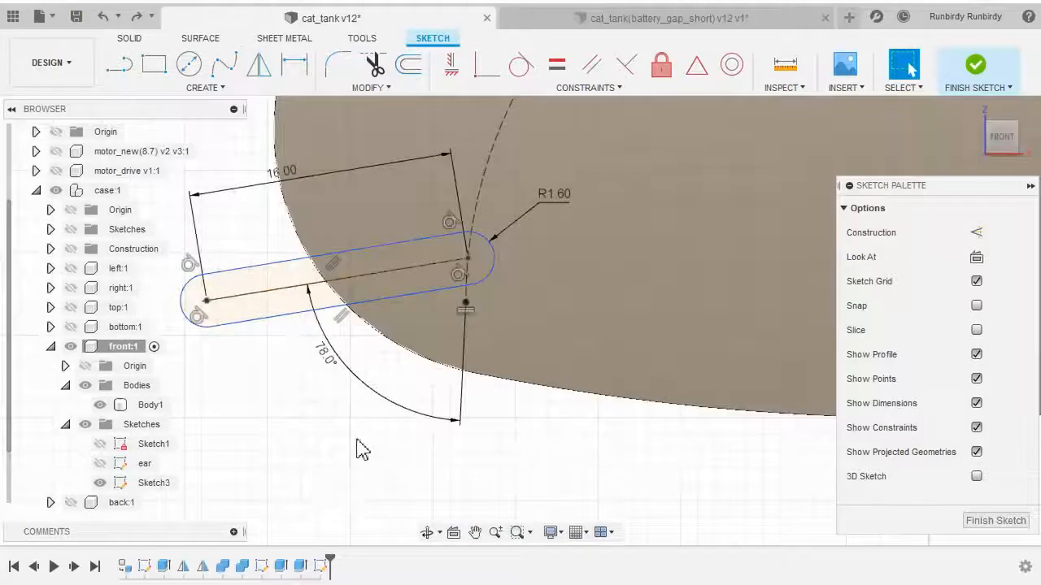
pyautogui.click(468, 259)
pyautogui.click(465, 302)
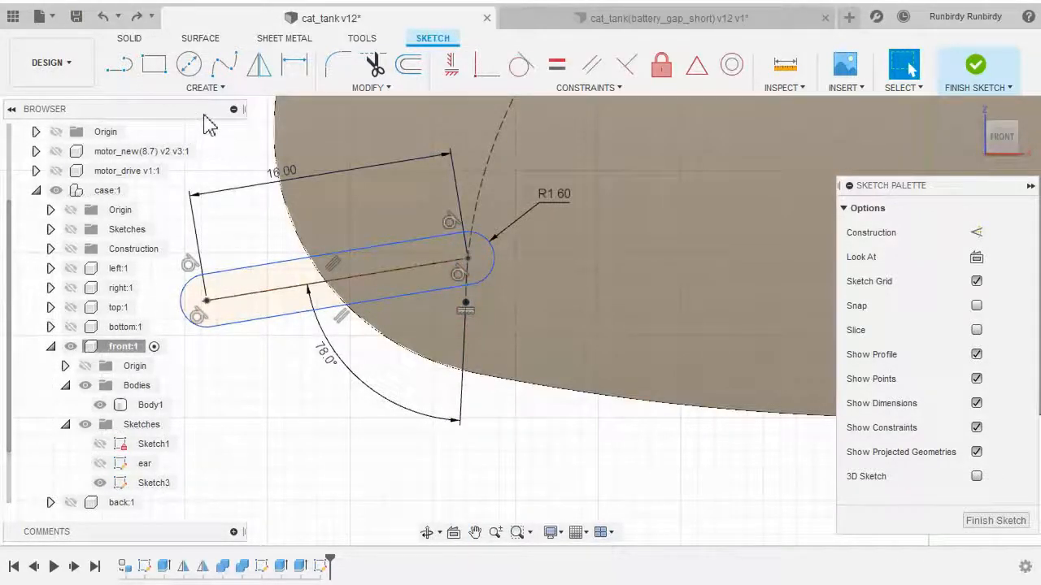
pyautogui.click(209, 87)
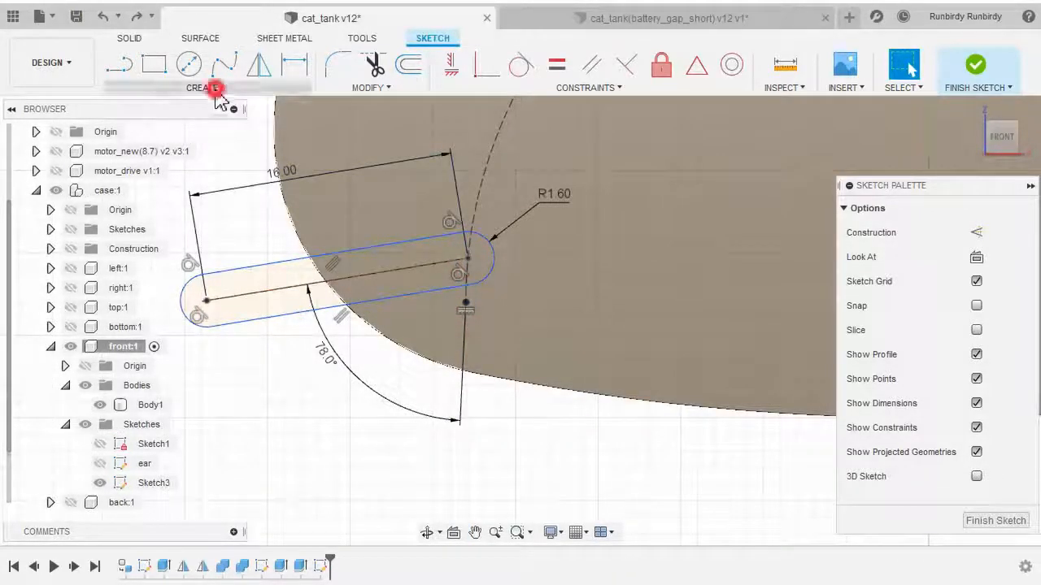
pyautogui.click(376, 465)
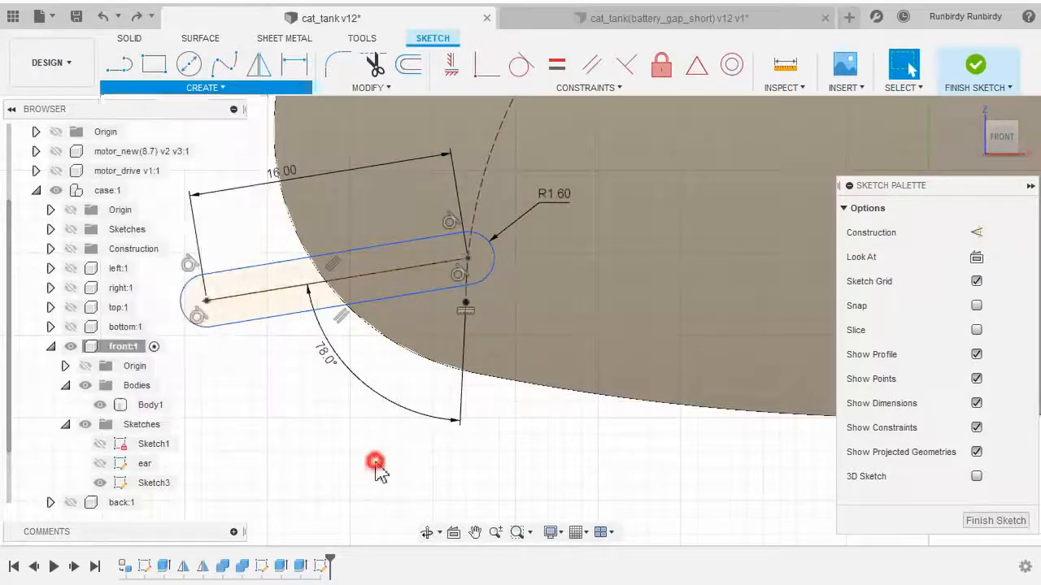
pyautogui.click(205, 87)
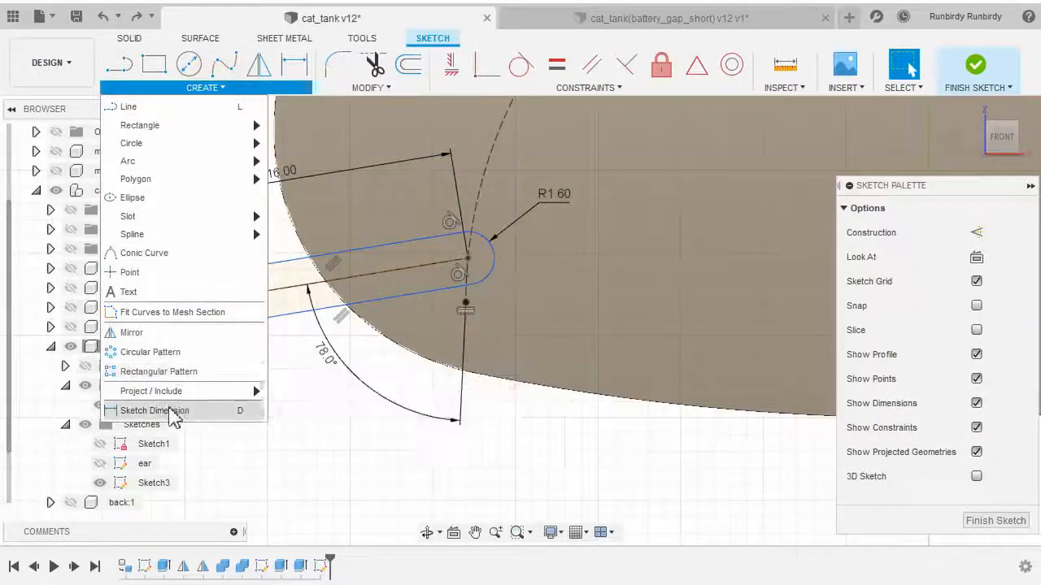
pyautogui.click(170, 411)
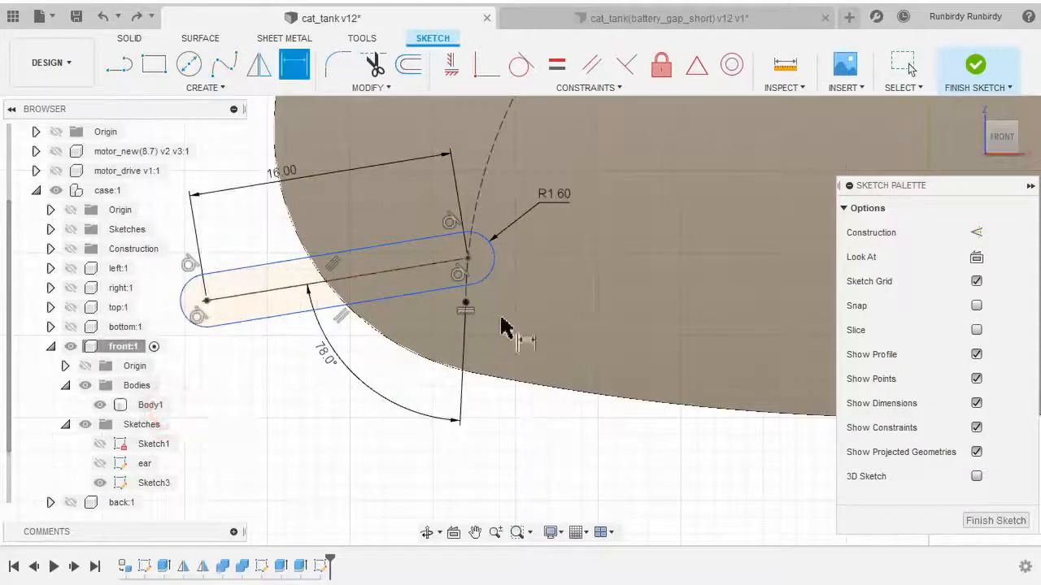
pyautogui.click(467, 259)
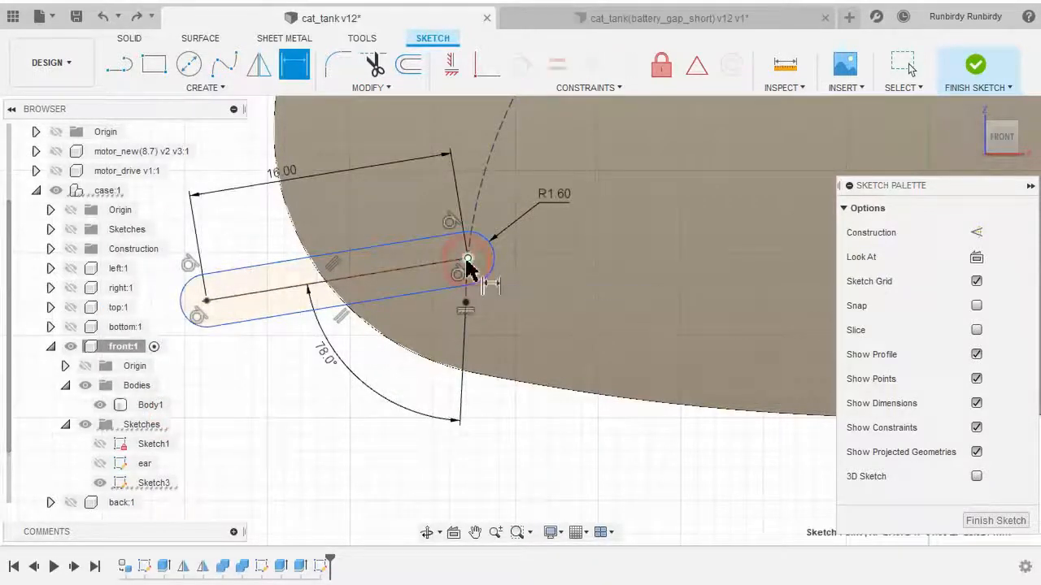
pyautogui.click(465, 305)
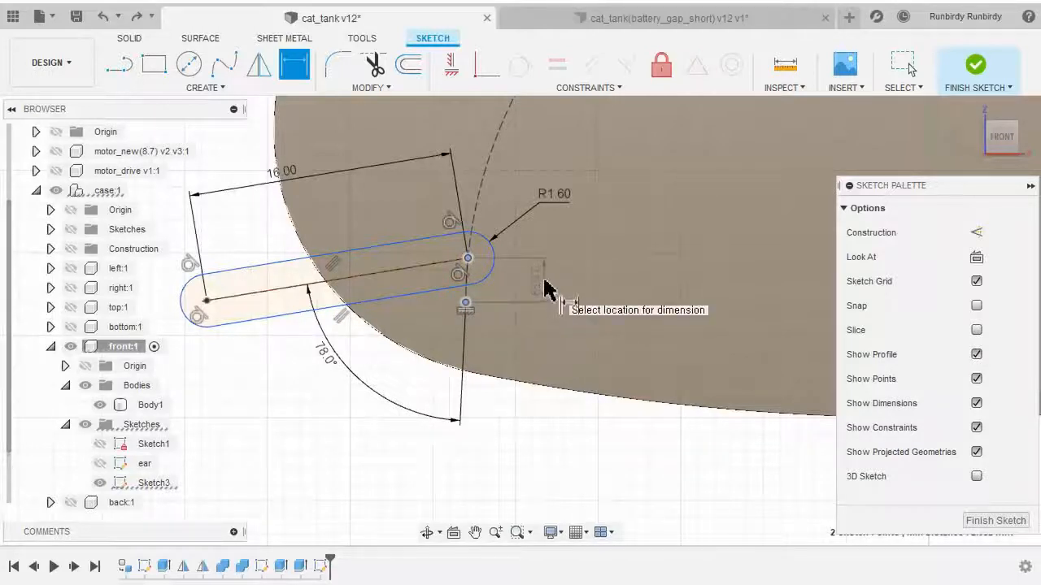
pyautogui.click(547, 289)
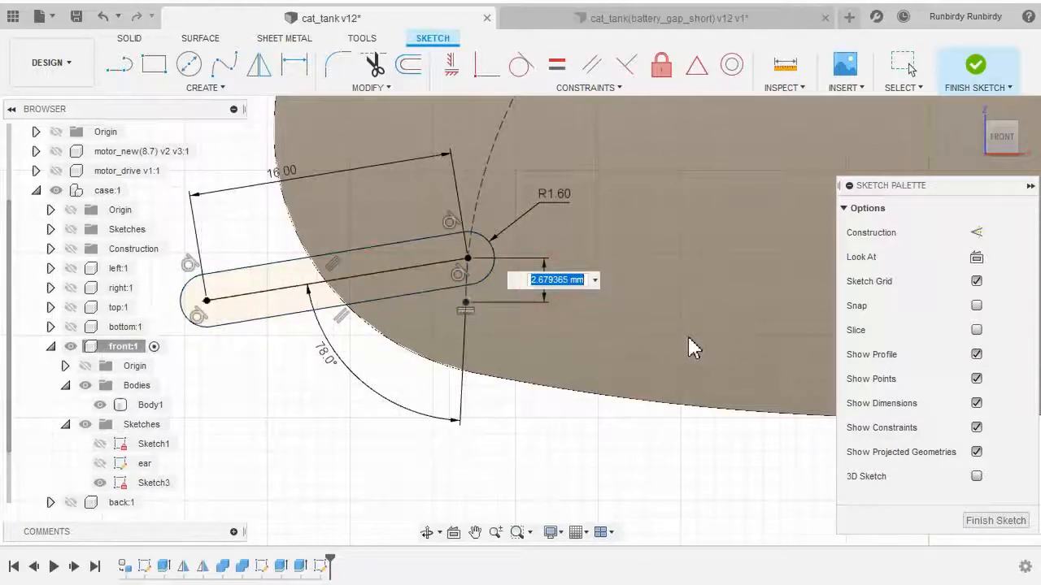
pyautogui.write('2')
pyautogui.scroll(-3, 553, 361)
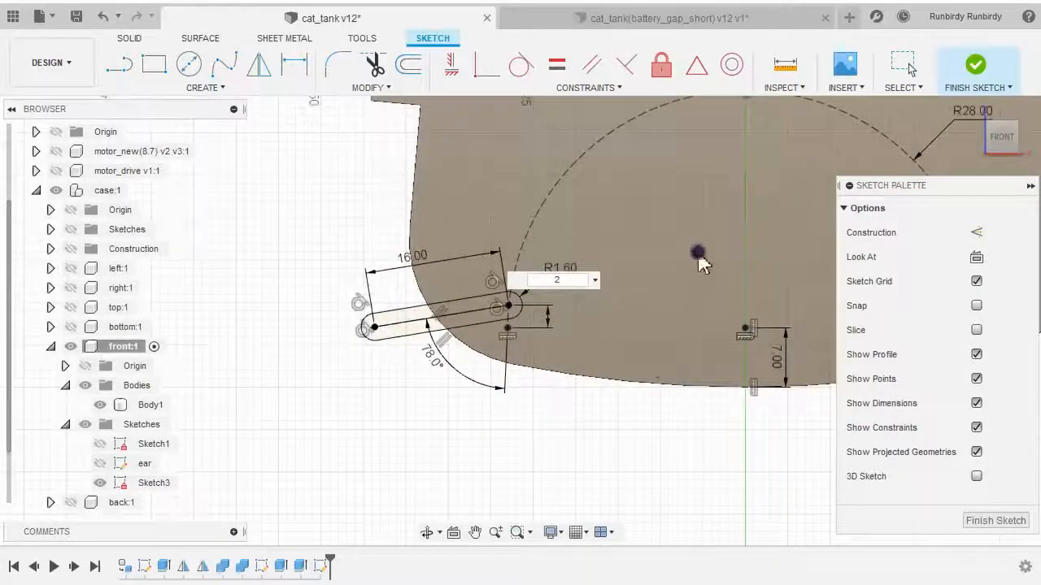
pyautogui.rightClick(698, 253)
pyautogui.click(765, 253)
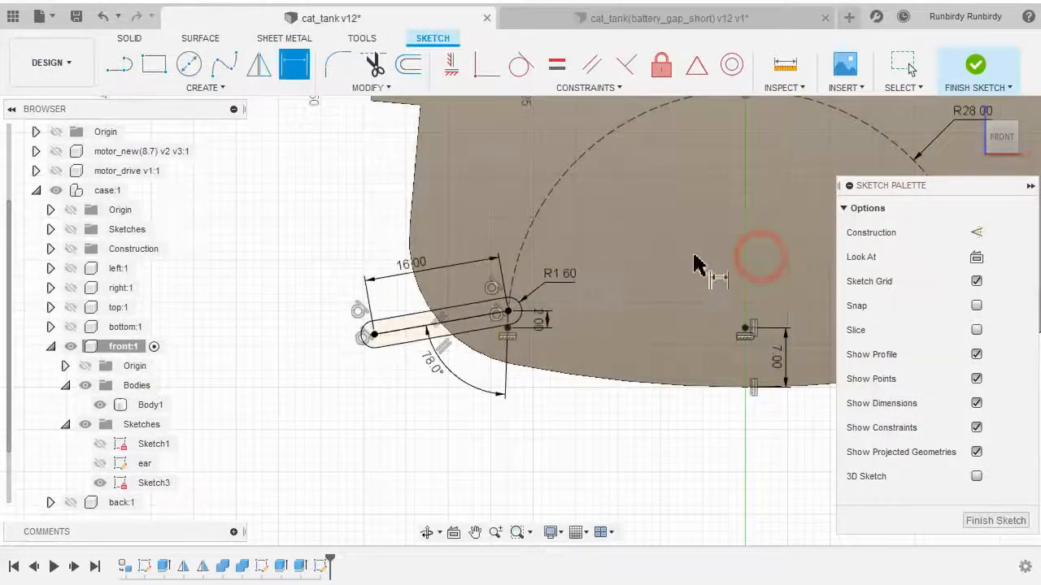
pyautogui.scroll(2, 512, 382)
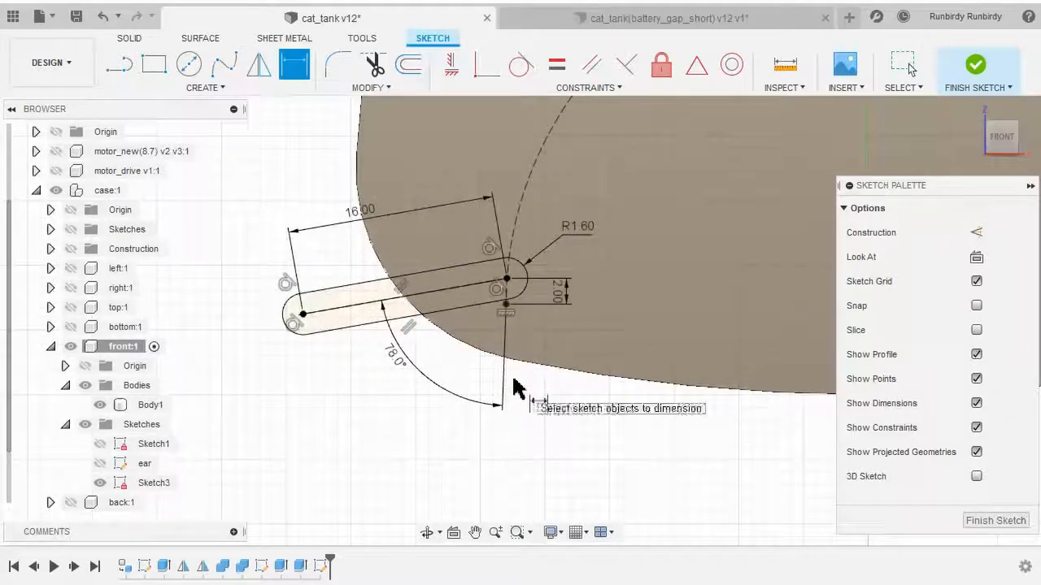
pyautogui.scroll(-4, 520, 390)
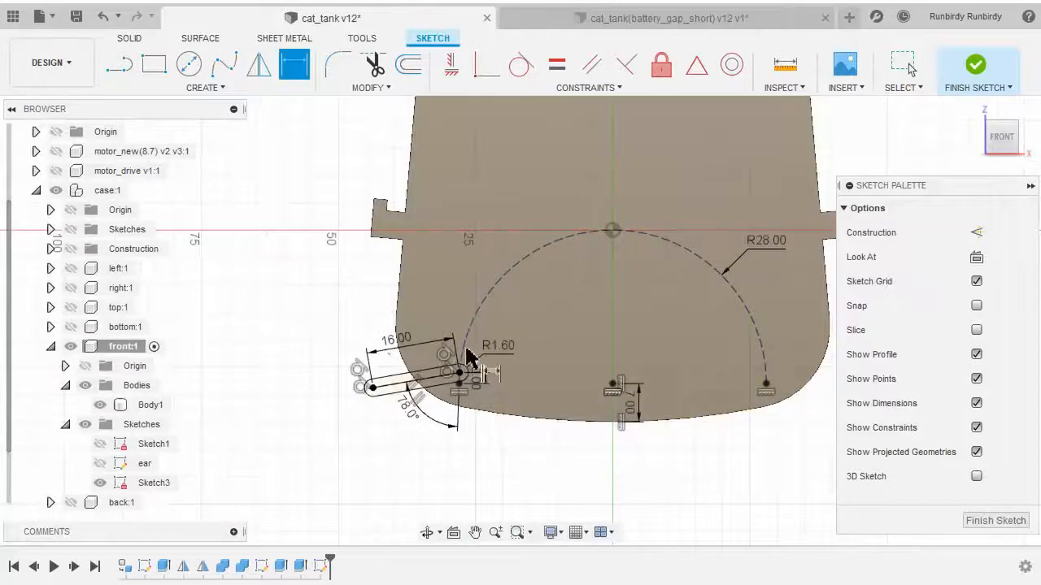
pyautogui.scroll(2, 465, 366)
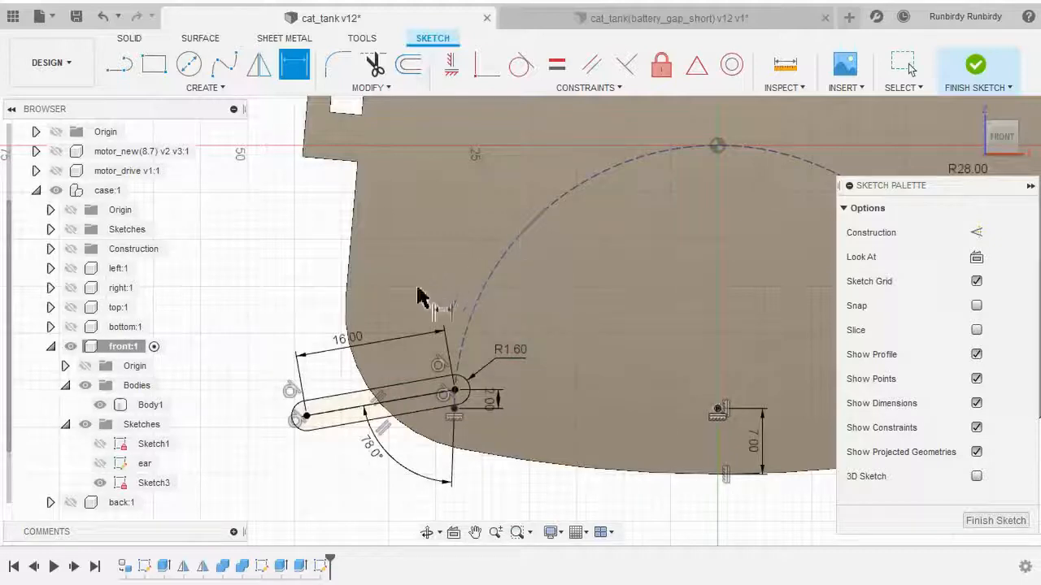
pyautogui.moveTo(415, 274); pyautogui.dragTo(539, 263, button='middle')
pyautogui.rightClick(341, 219)
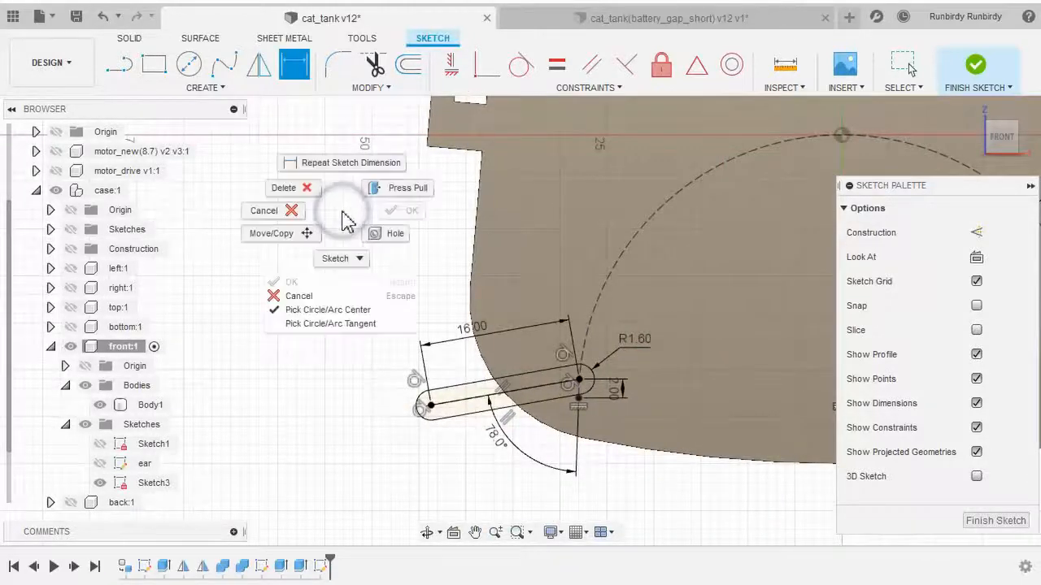
pyautogui.click(297, 220)
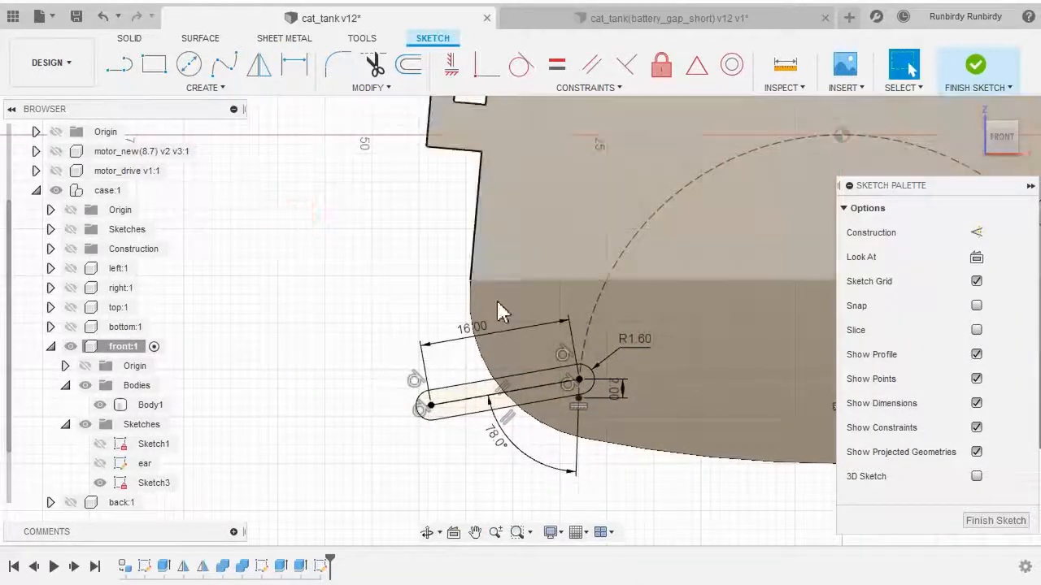
pyautogui.moveTo(400, 272); pyautogui.dragTo(385, 265, button='middle')
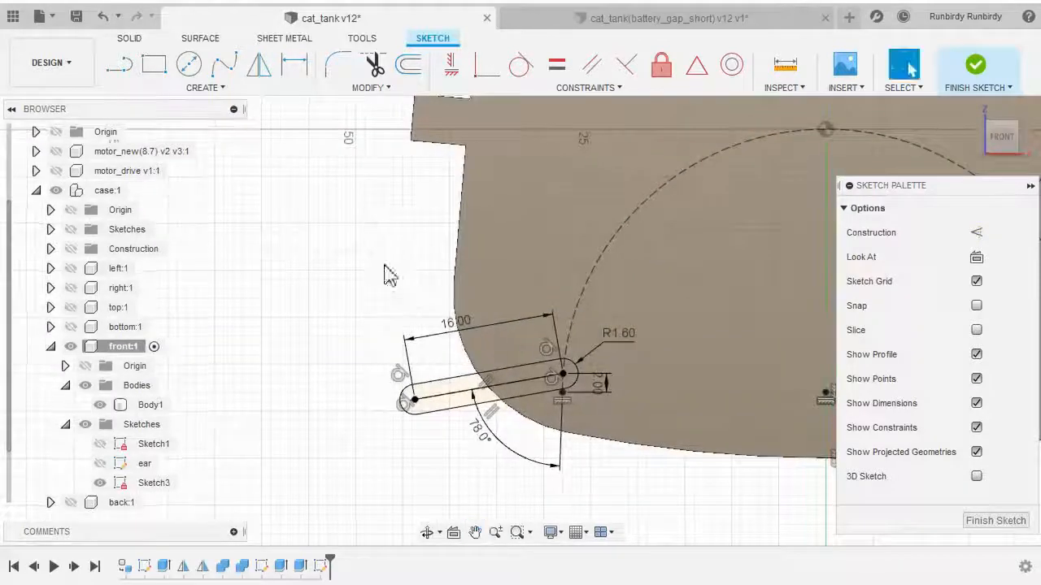
# Start a Circular Pattern and select the slot's two end arcs and two side lines as the objects
pyautogui.click(236, 88)
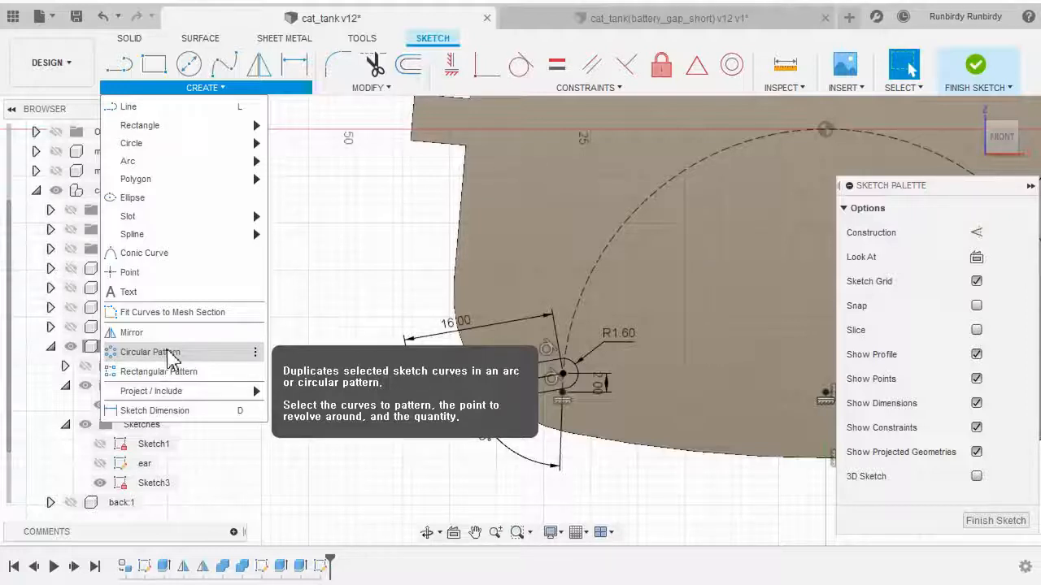
pyautogui.click(169, 355)
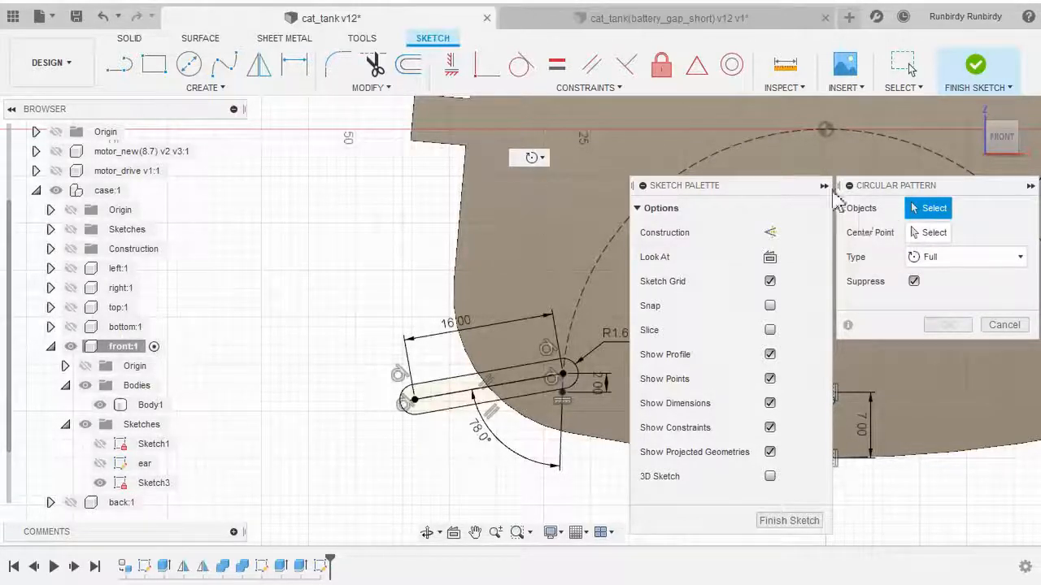
pyautogui.scroll(1, 469, 435)
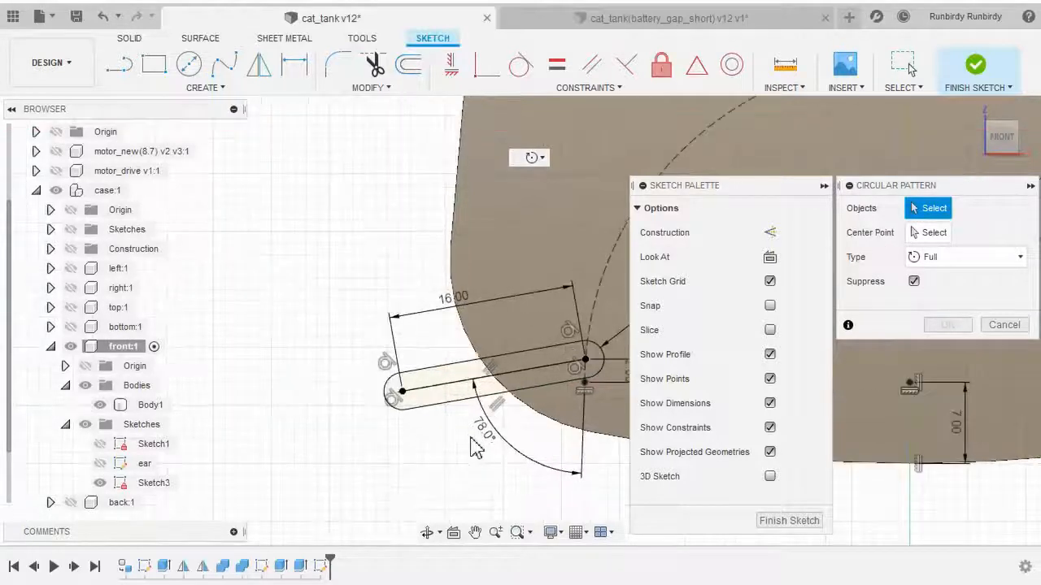
pyautogui.moveTo(470, 436); pyautogui.dragTo(348, 457, button='middle')
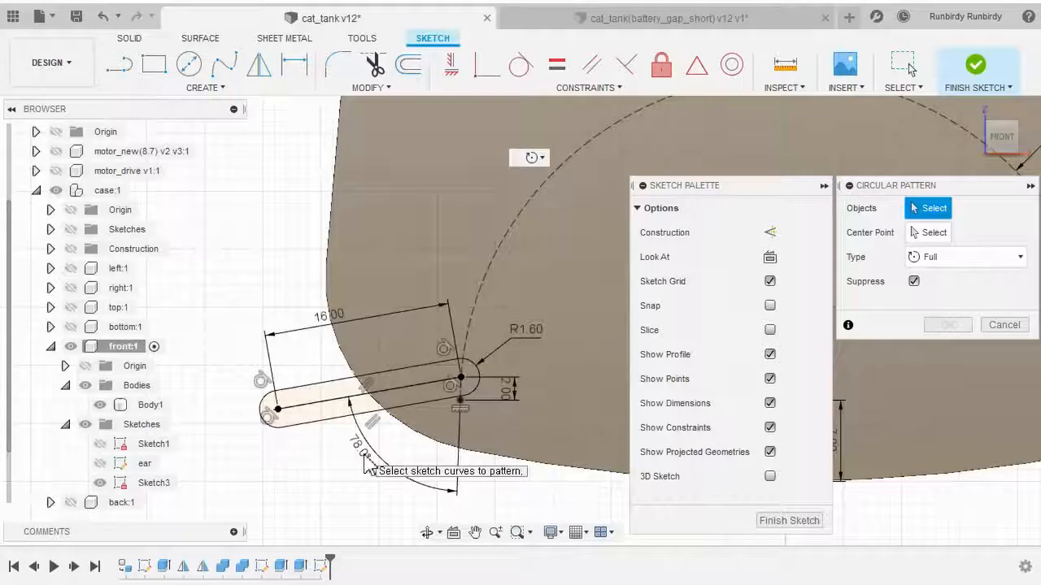
pyautogui.scroll(3, 329, 443)
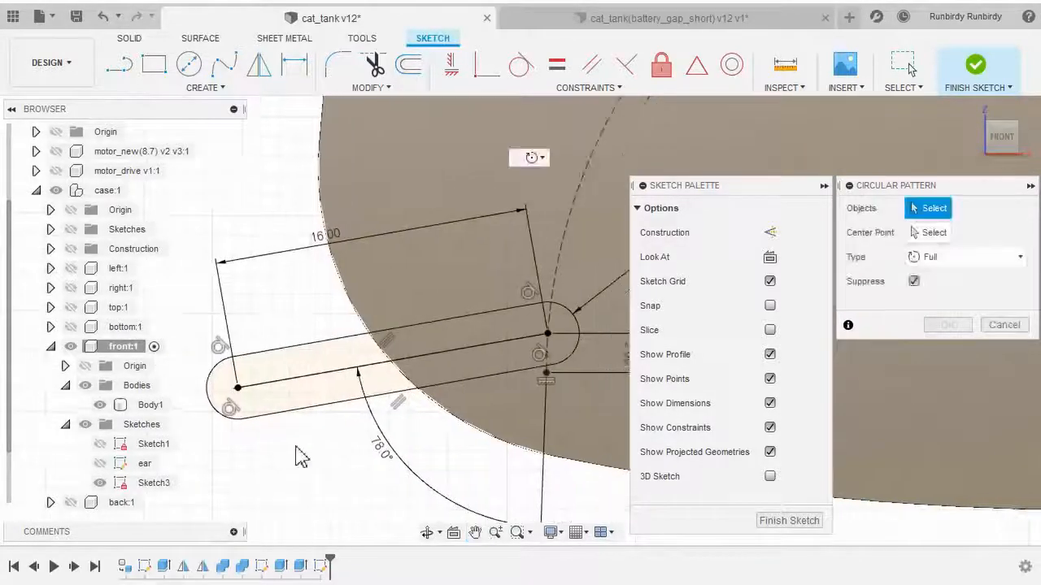
pyautogui.click(213, 390)
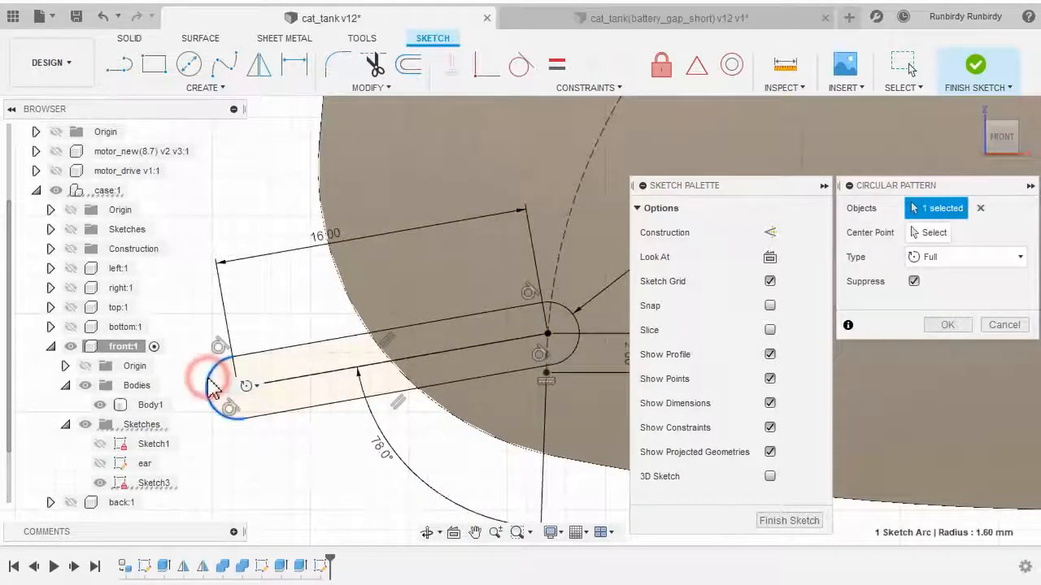
pyautogui.click(291, 345)
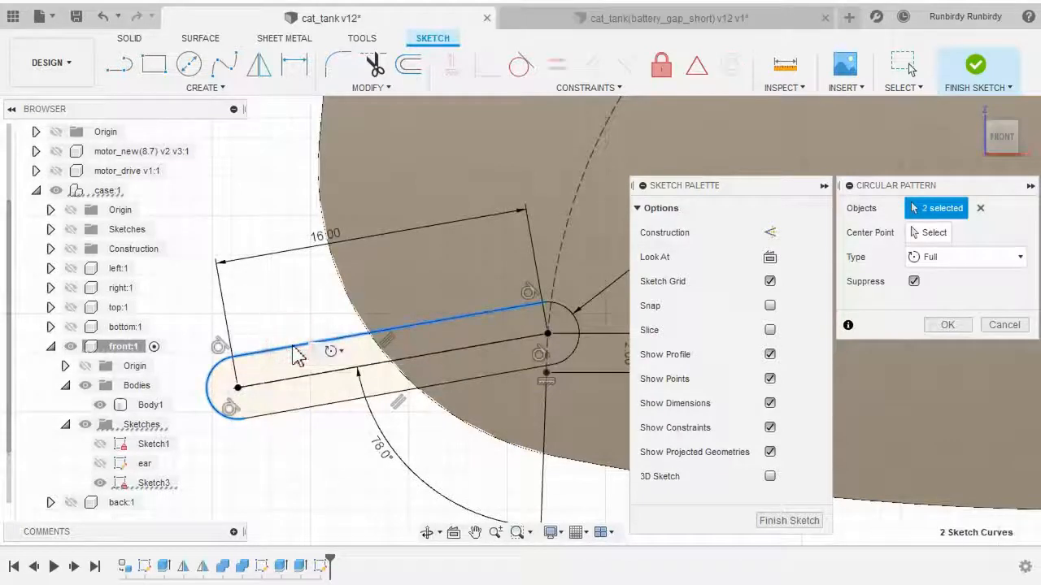
pyautogui.click(286, 414)
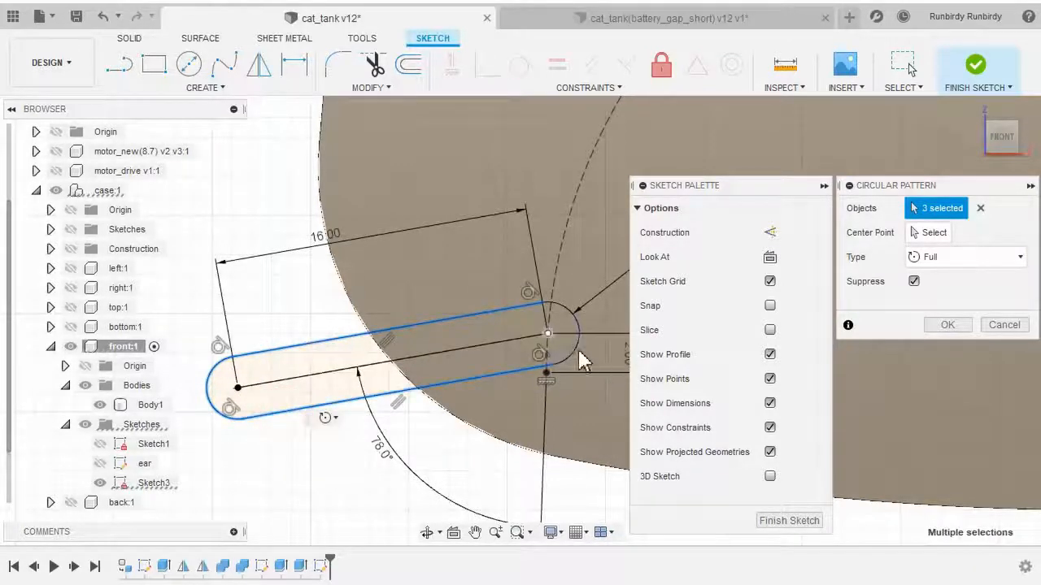
pyautogui.click(583, 361)
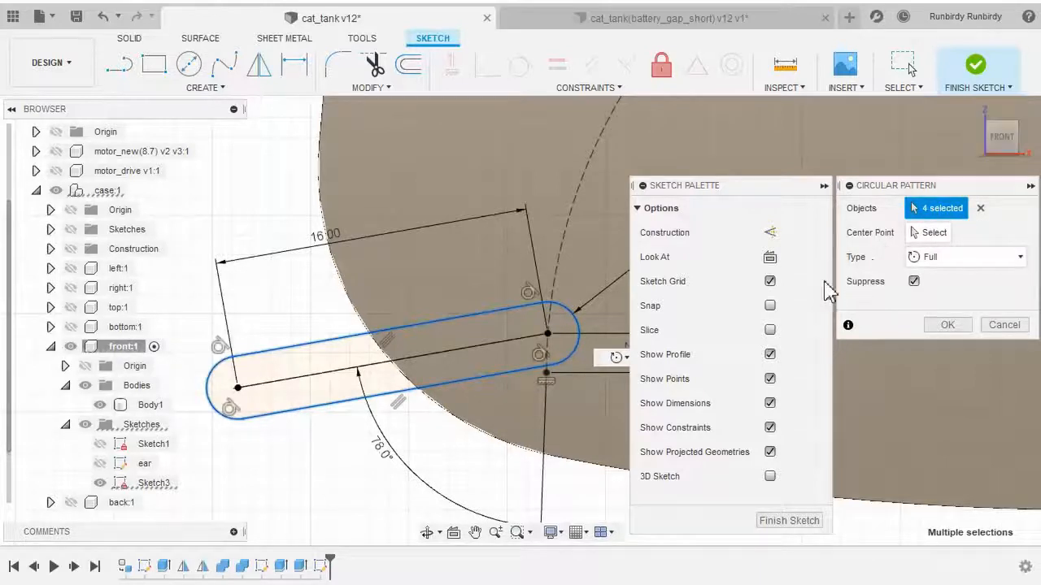
# Pick the dashed R28 mouth arc as the pattern's center
pyautogui.click(927, 235)
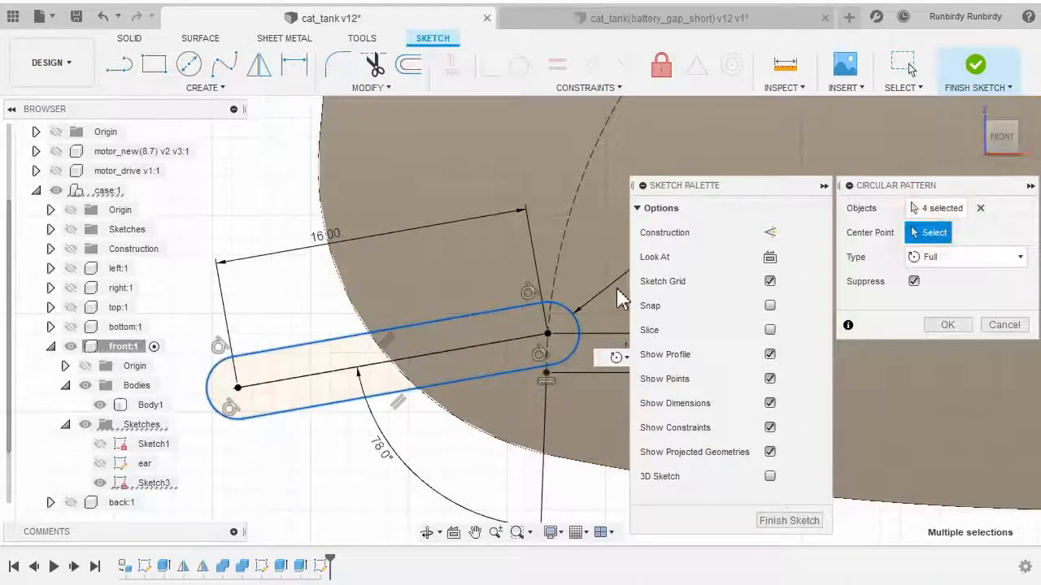
pyautogui.scroll(-3, 601, 349)
pyautogui.moveTo(590, 431); pyautogui.dragTo(468, 457, button='middle')
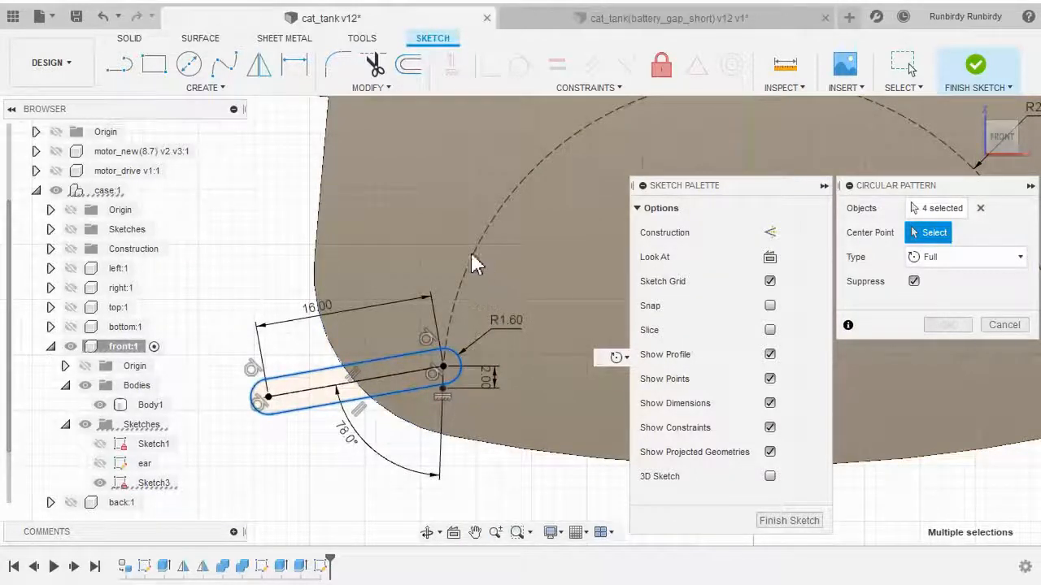
pyautogui.moveTo(488, 278); pyautogui.dragTo(471, 319, button='middle')
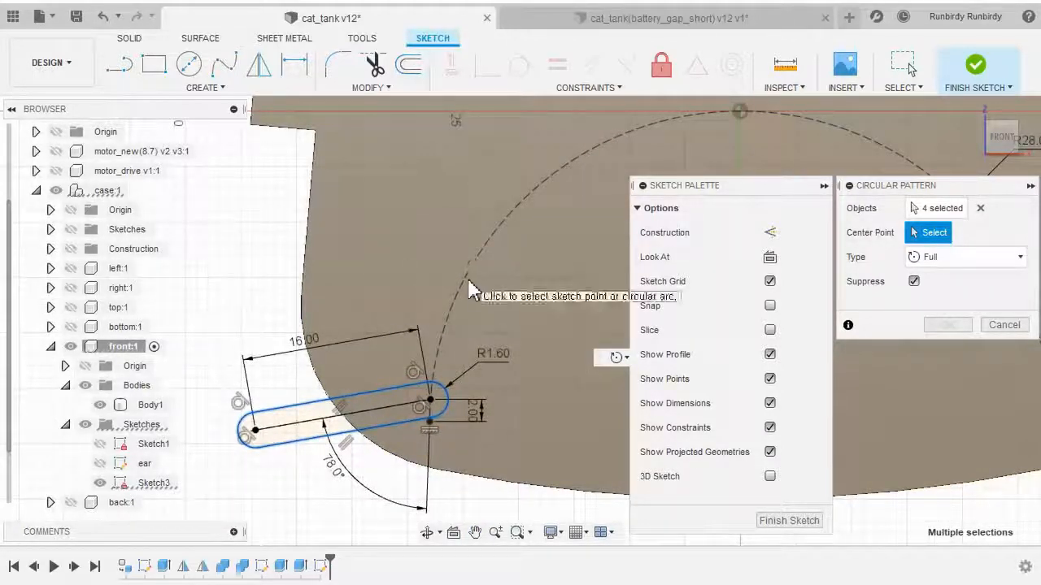
pyautogui.scroll(2, 466, 279)
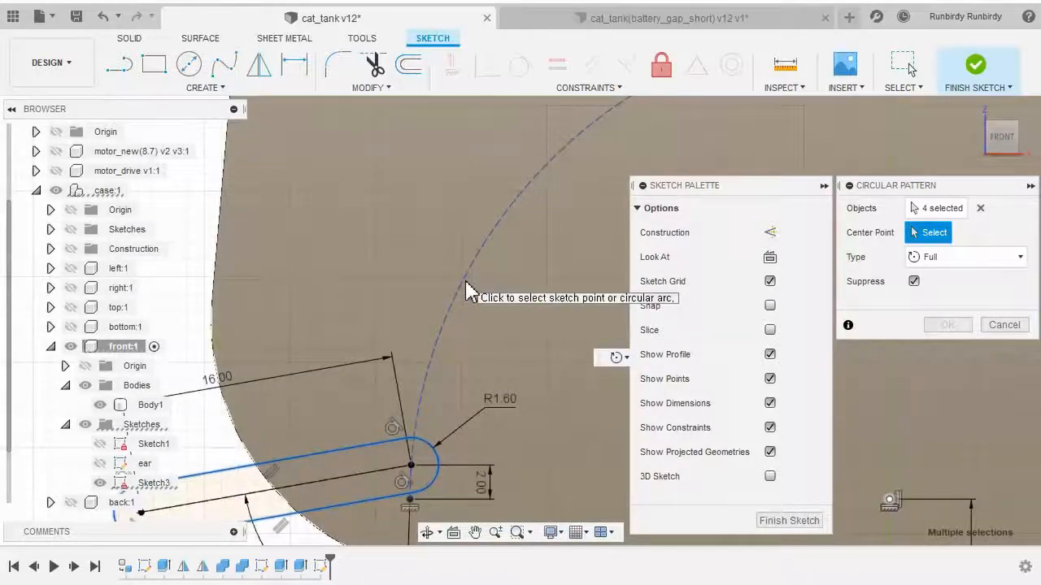
pyautogui.click(469, 291)
pyautogui.scroll(-3, 480, 305)
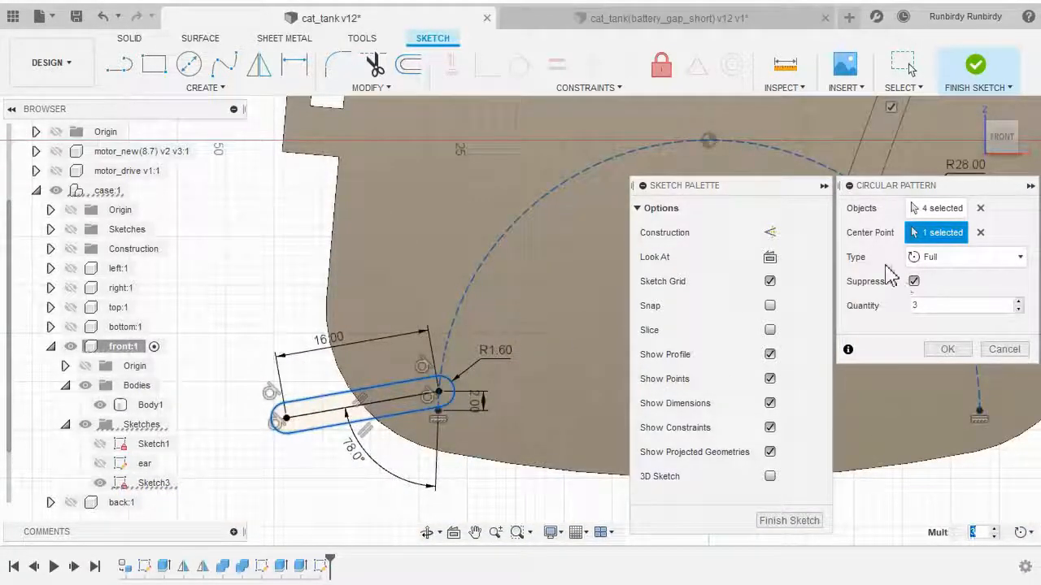
pyautogui.scroll(-5, 592, 325)
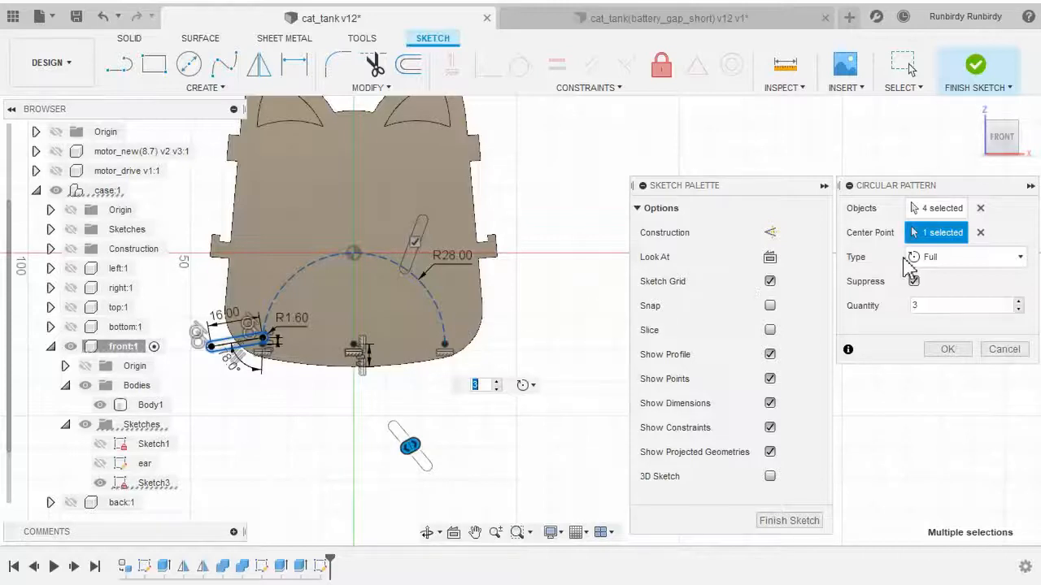
# Switch the circular pattern's type to Angle and set the total angle to -28 deg
pyautogui.click(933, 260)
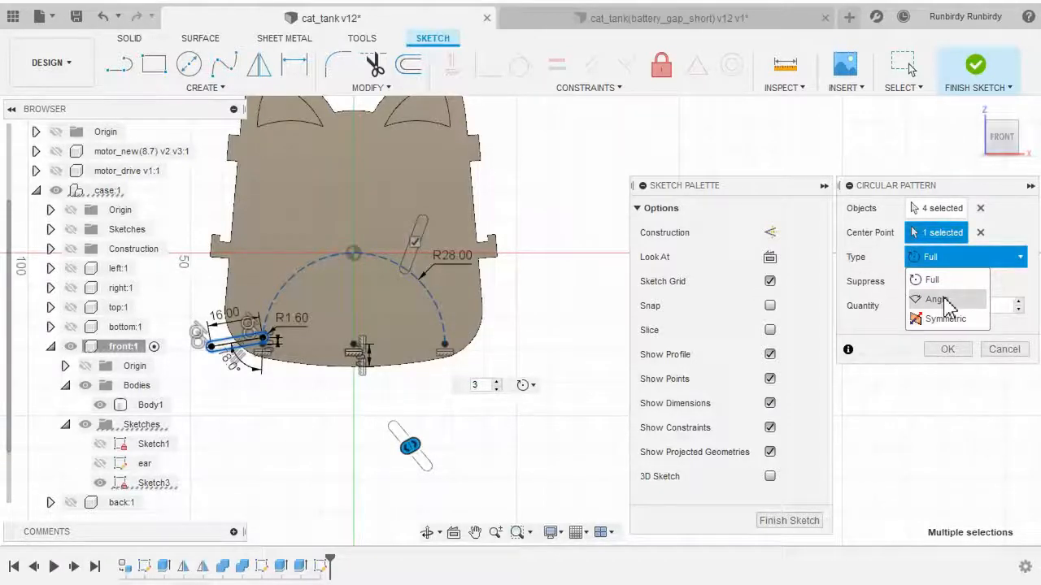
pyautogui.click(947, 301)
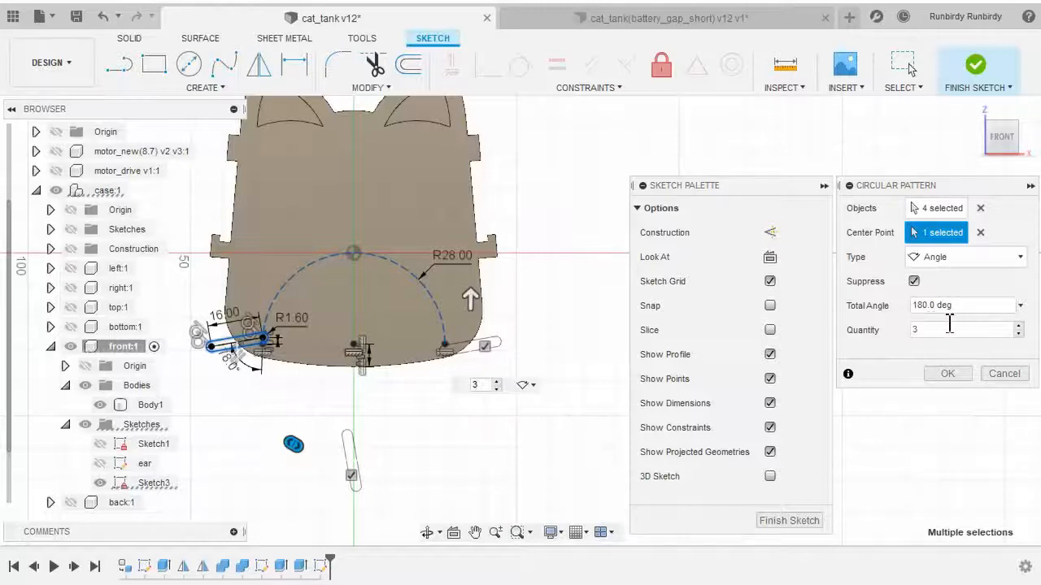
pyautogui.click(971, 305)
pyautogui.write('-28')
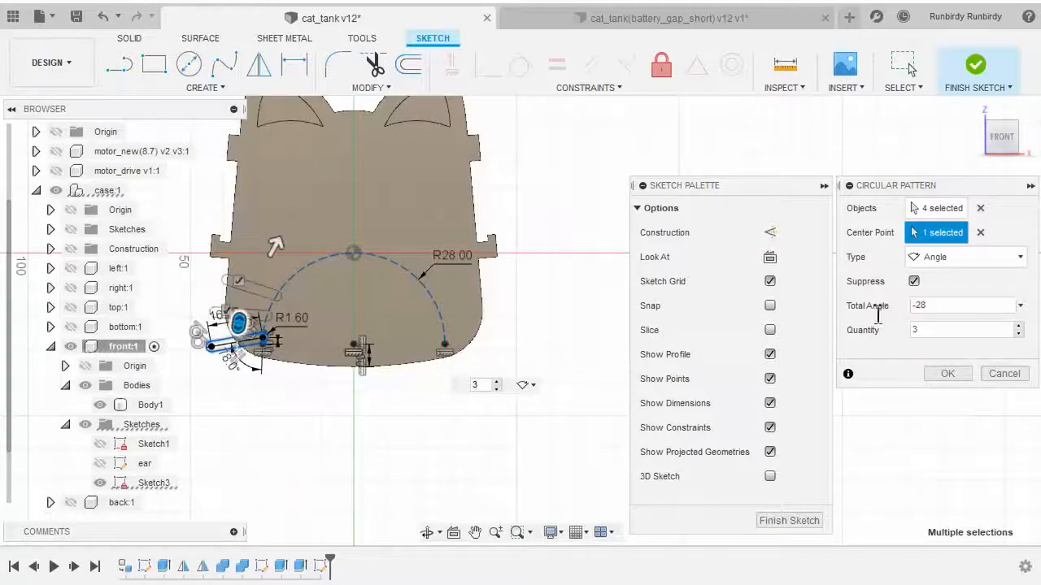
# Set the pattern quantity to 4 and confirm the circular pattern
pyautogui.scroll(5, 340, 431)
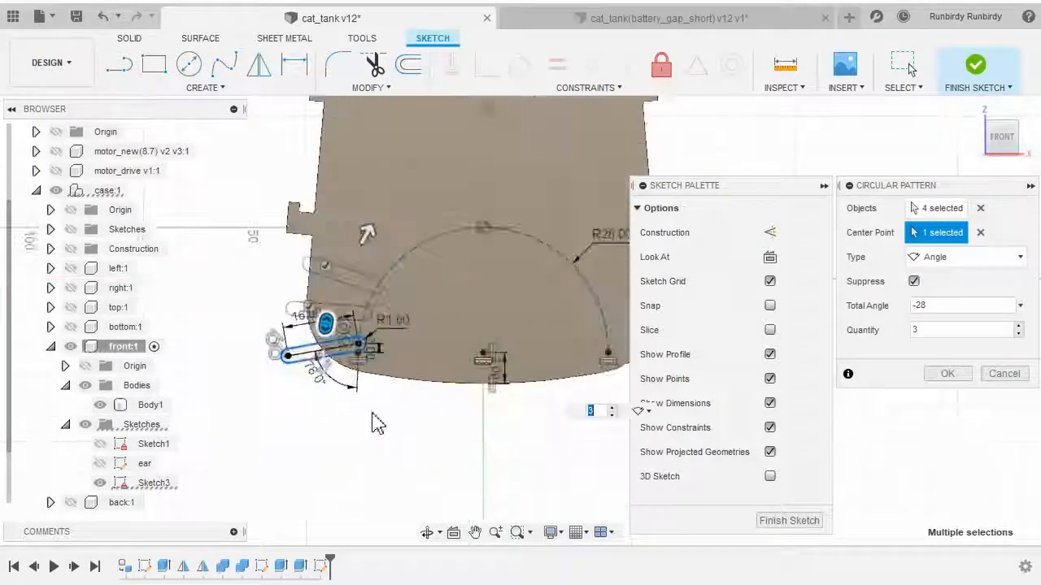
pyautogui.scroll(2, 366, 383)
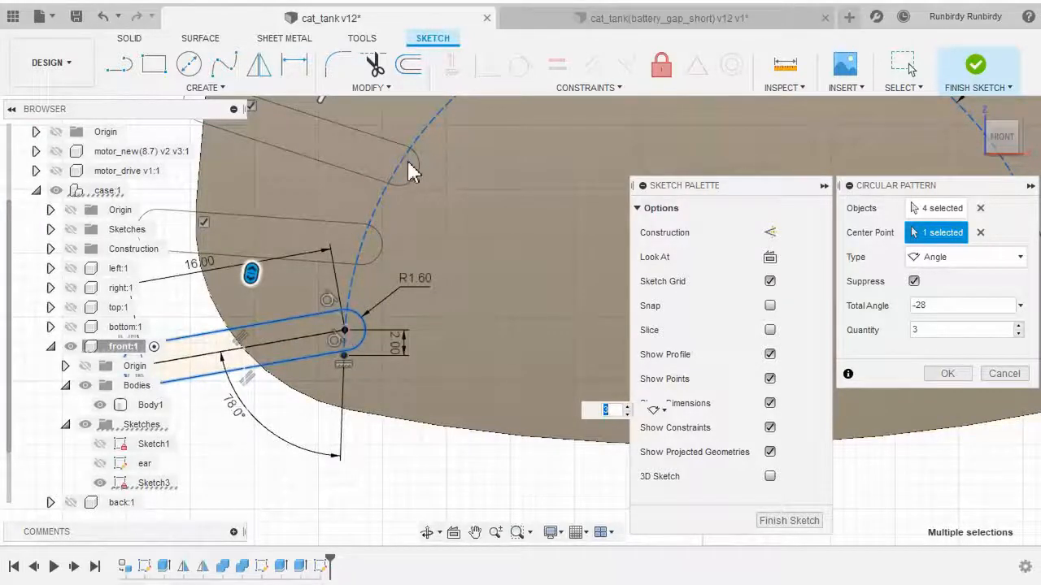
pyautogui.scroll(-2, 397, 316)
pyautogui.moveTo(437, 401); pyautogui.dragTo(446, 481, button='middle')
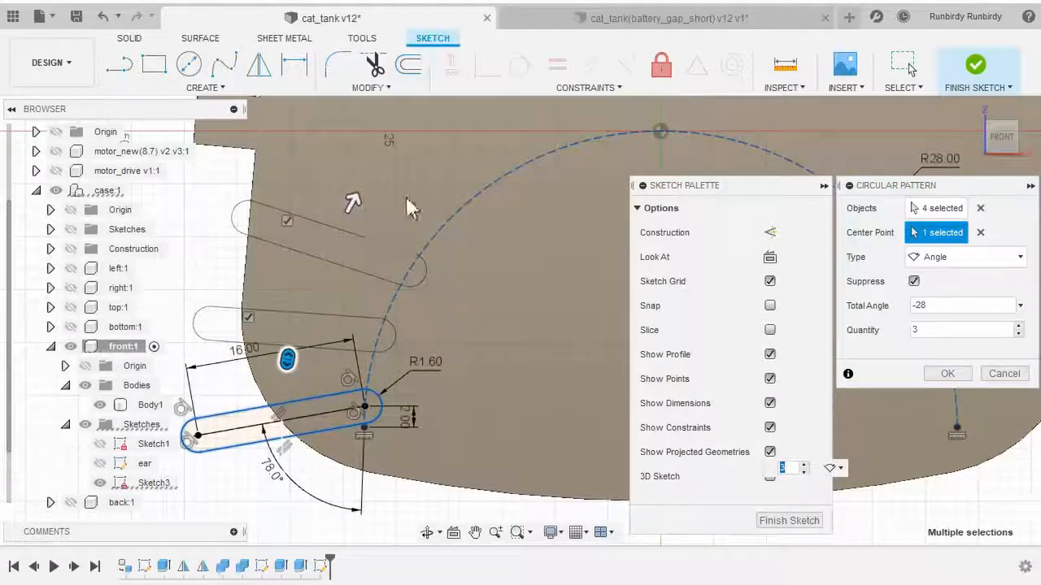
pyautogui.scroll(-3, 500, 244)
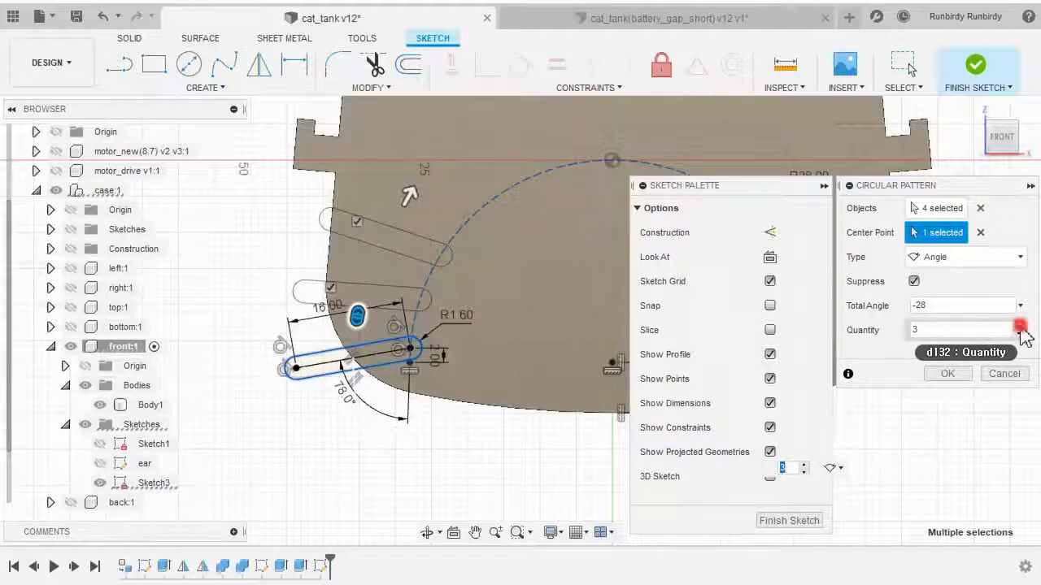
pyautogui.click(1019, 326)
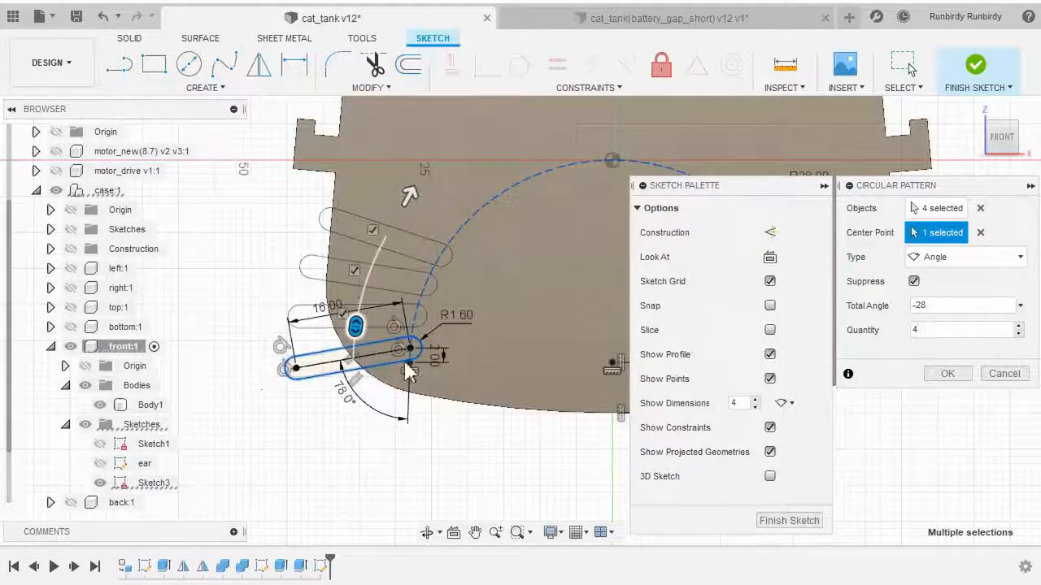
pyautogui.scroll(-3, 458, 415)
pyautogui.moveTo(485, 435)
pyautogui.mouseDown(button='middle')
pyautogui.moveTo(424, 452)
pyautogui.moveTo(435, 449)
pyautogui.mouseUp(button='middle')
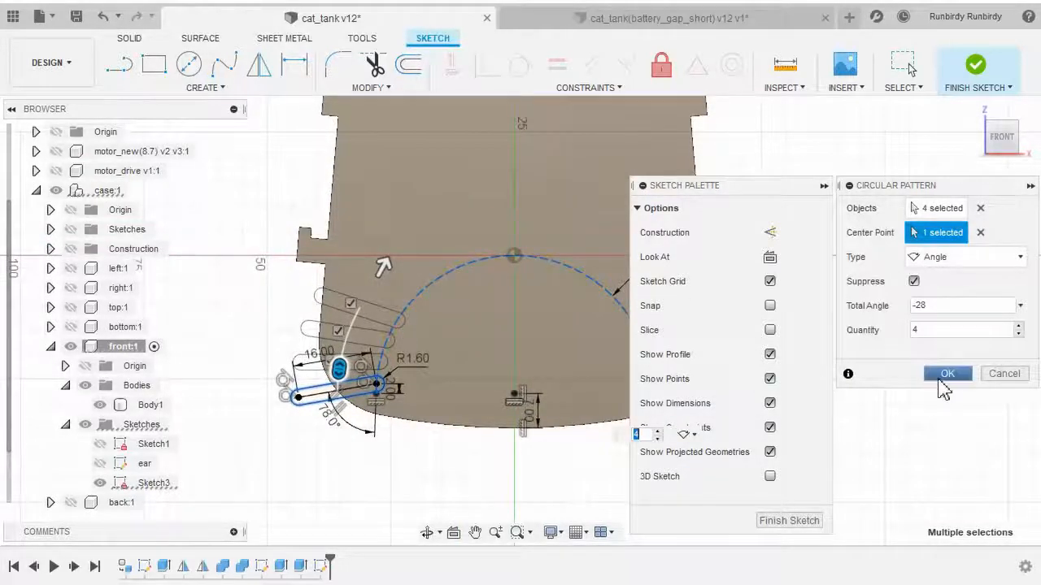
pyautogui.click(942, 376)
# Inspect the patterned slots up close and reopen the circular pattern's settings, closing them without changes
pyautogui.scroll(2, 400, 476)
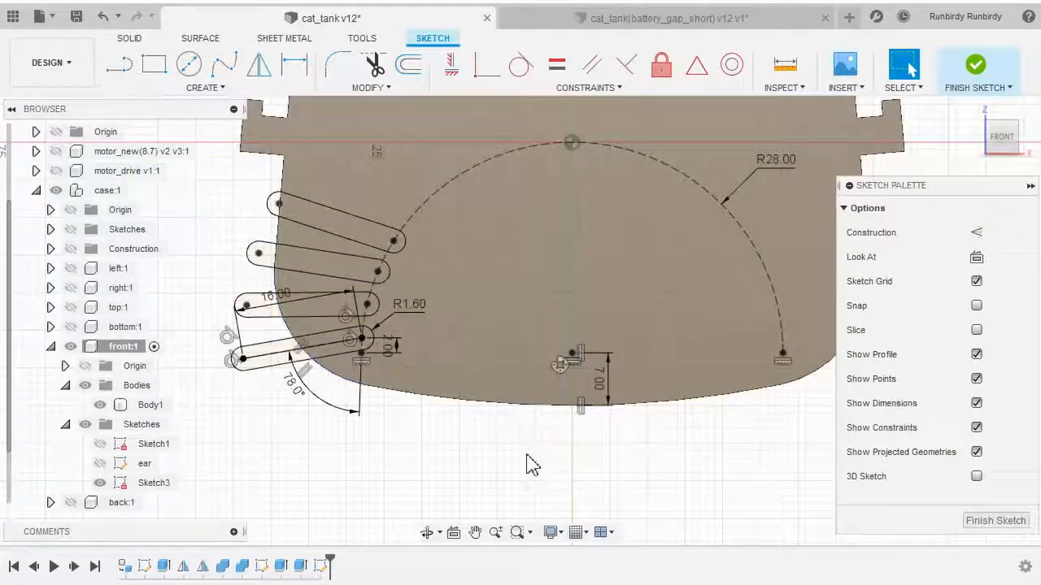
pyautogui.scroll(3, 506, 480)
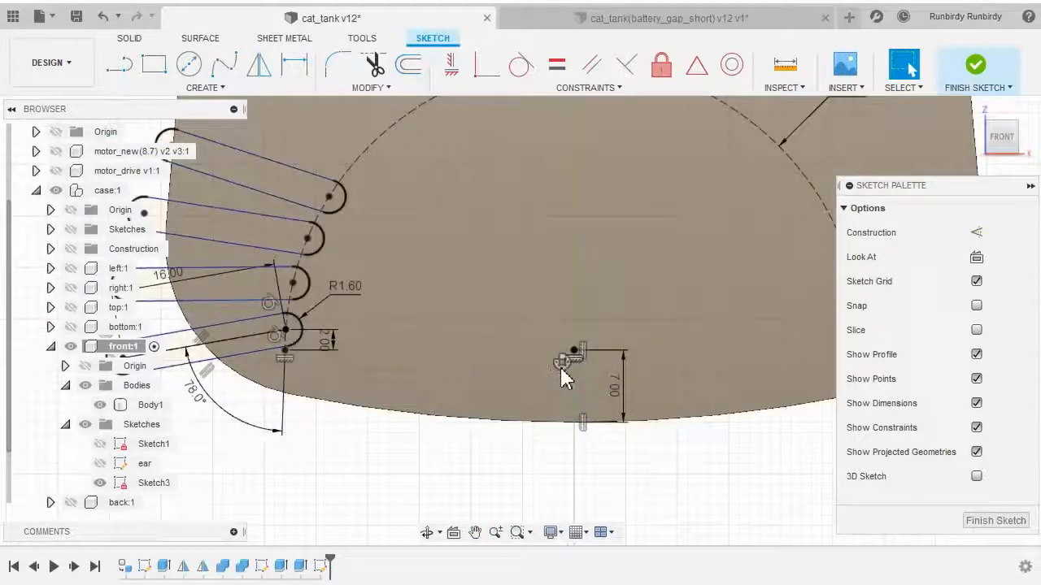
pyautogui.scroll(2, 560, 366)
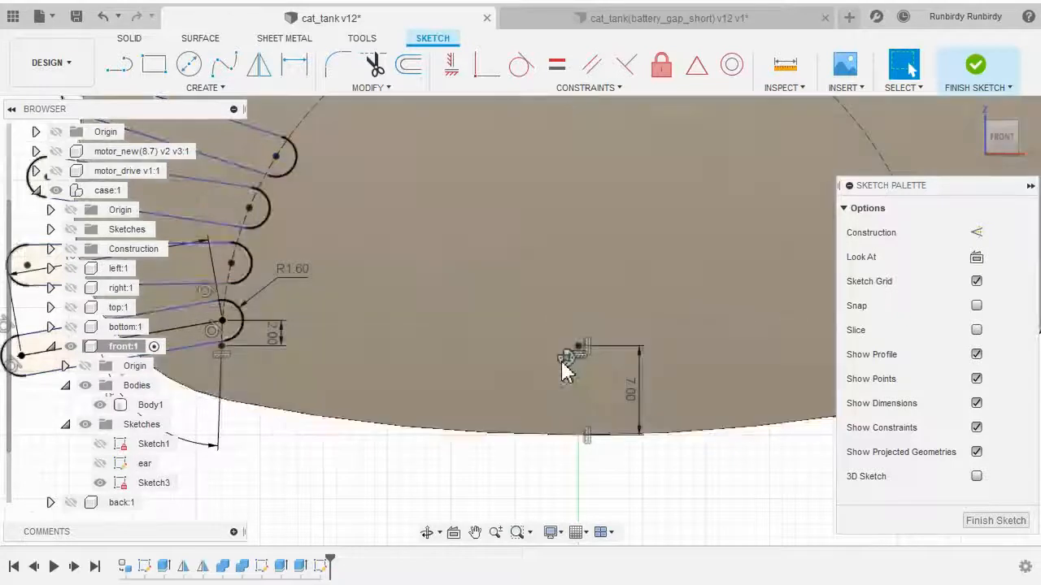
pyautogui.scroll(-3, 566, 370)
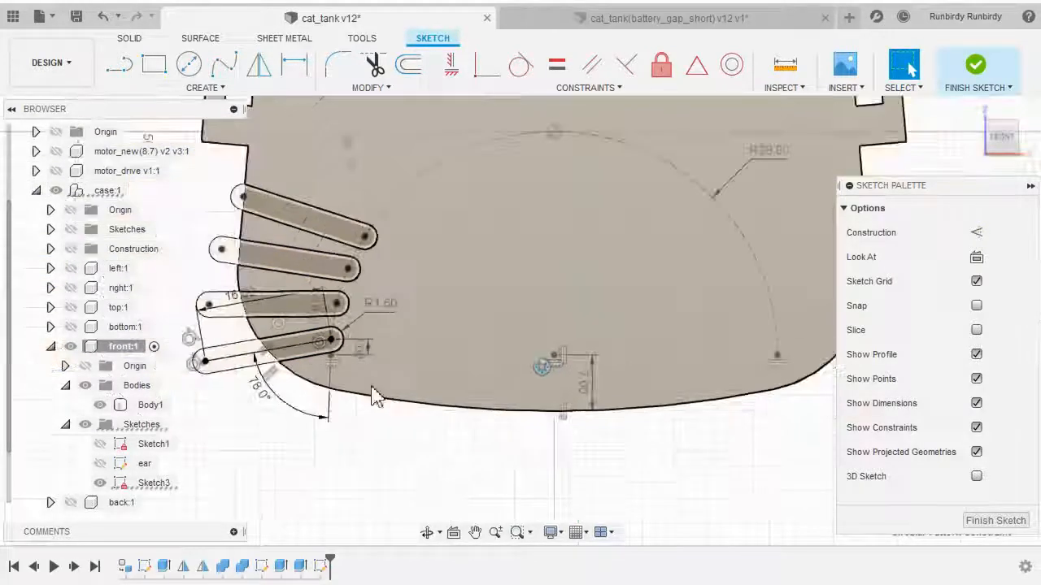
pyautogui.click(517, 470)
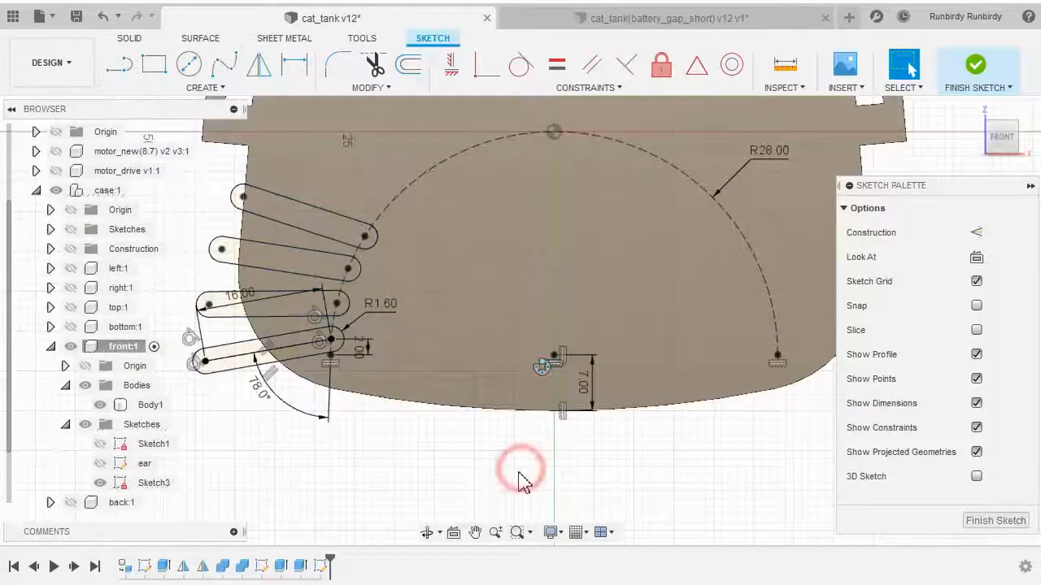
pyautogui.doubleClick(543, 371)
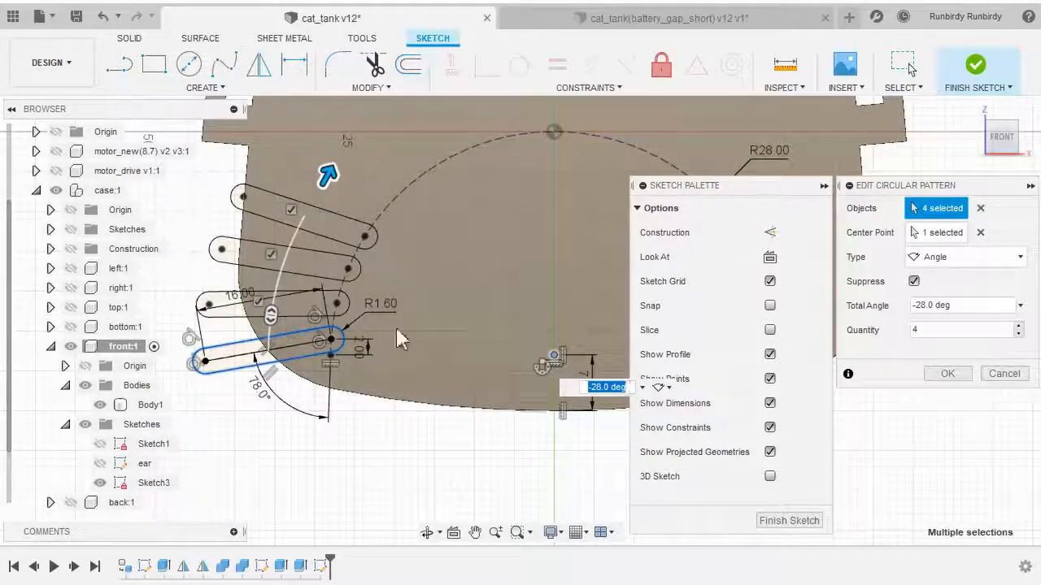
pyautogui.click(987, 375)
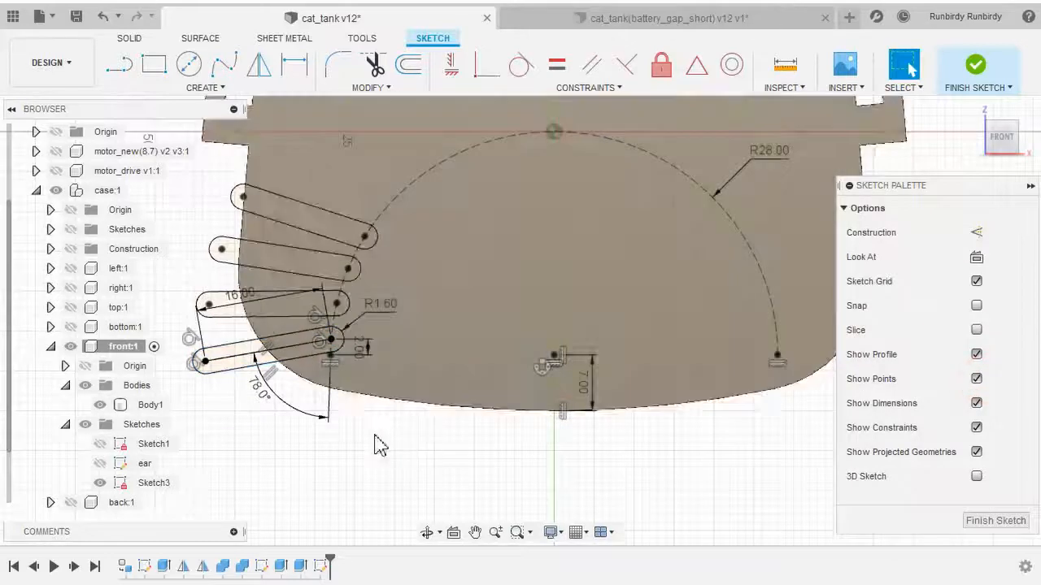
# Finish the sketch
pyautogui.scroll(-2, 418, 454)
pyautogui.moveTo(417, 451); pyautogui.dragTo(447, 466, button='middle')
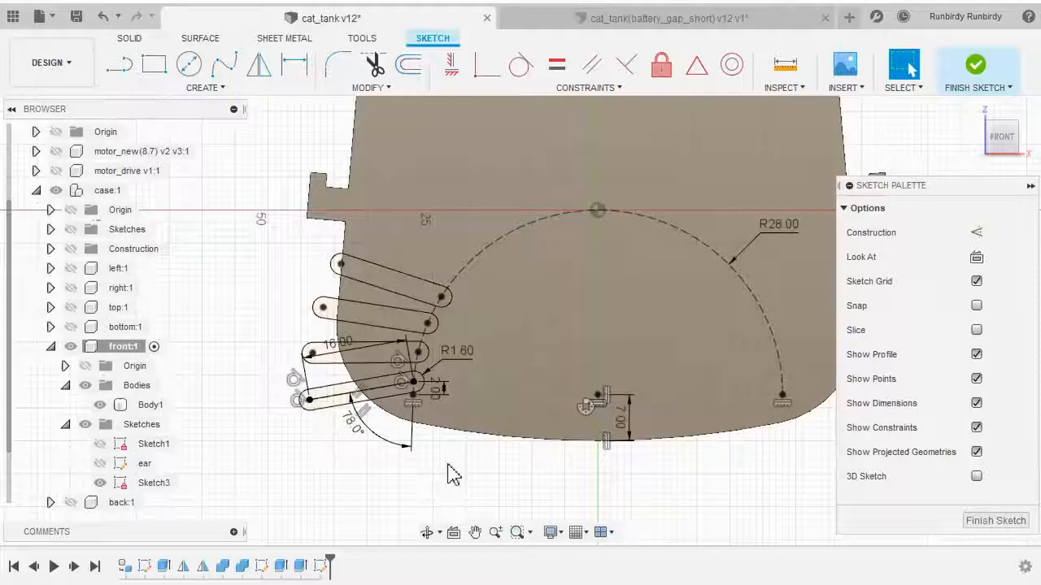
pyautogui.click(976, 65)
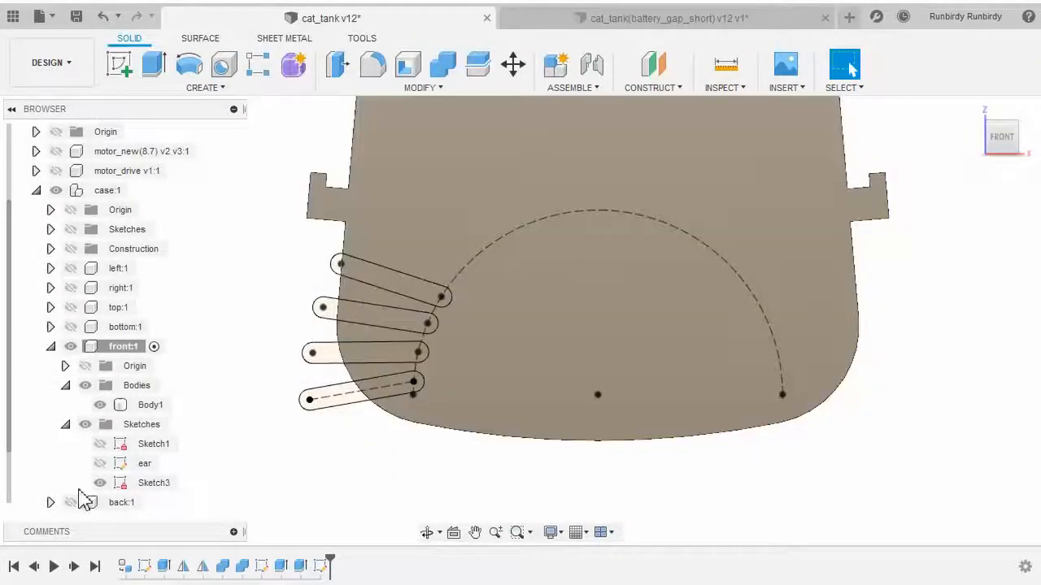
# Rename Sketch3 in the browser as beard
pyautogui.click(161, 483)
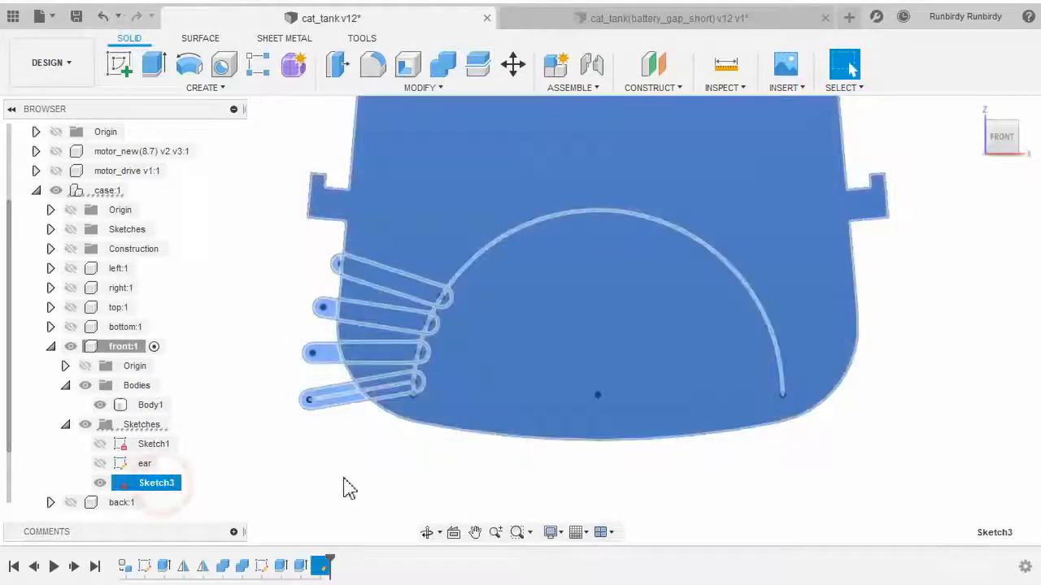
pyautogui.click(341, 478)
pyautogui.click(154, 485)
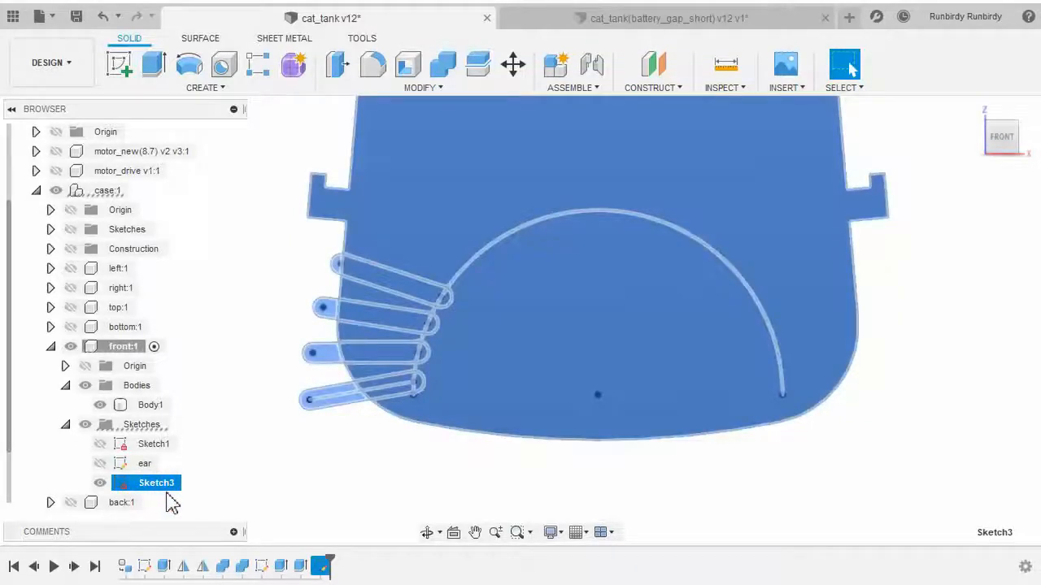
pyautogui.click(238, 506)
pyautogui.click(163, 488)
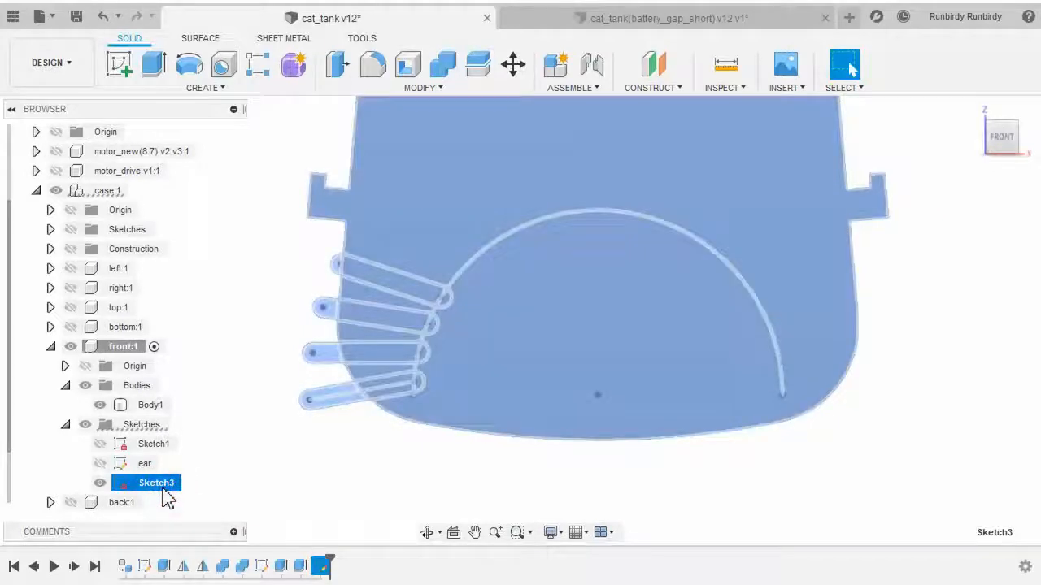
pyautogui.doubleClick(162, 486)
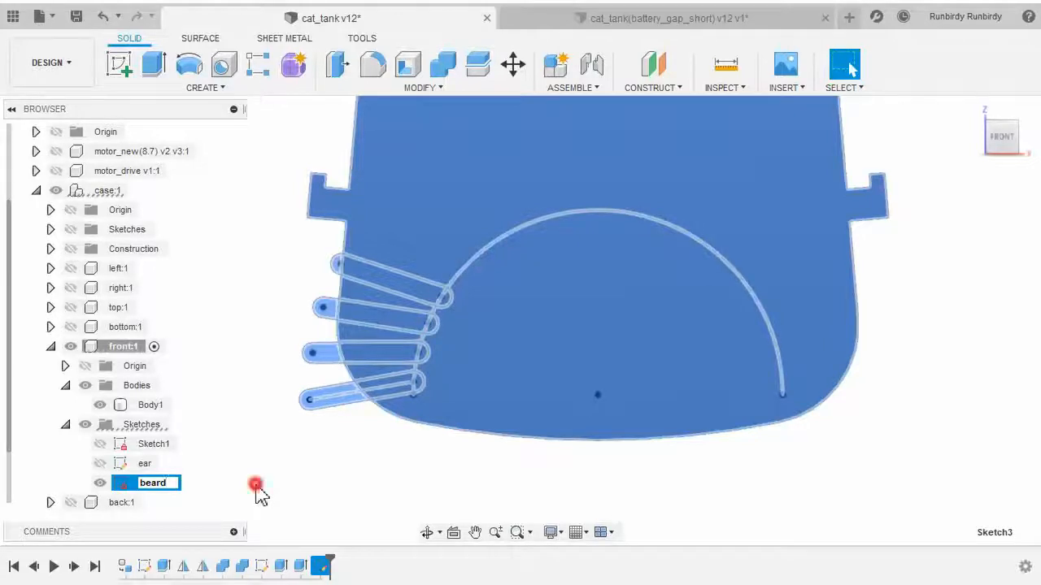
pyautogui.click(256, 489)
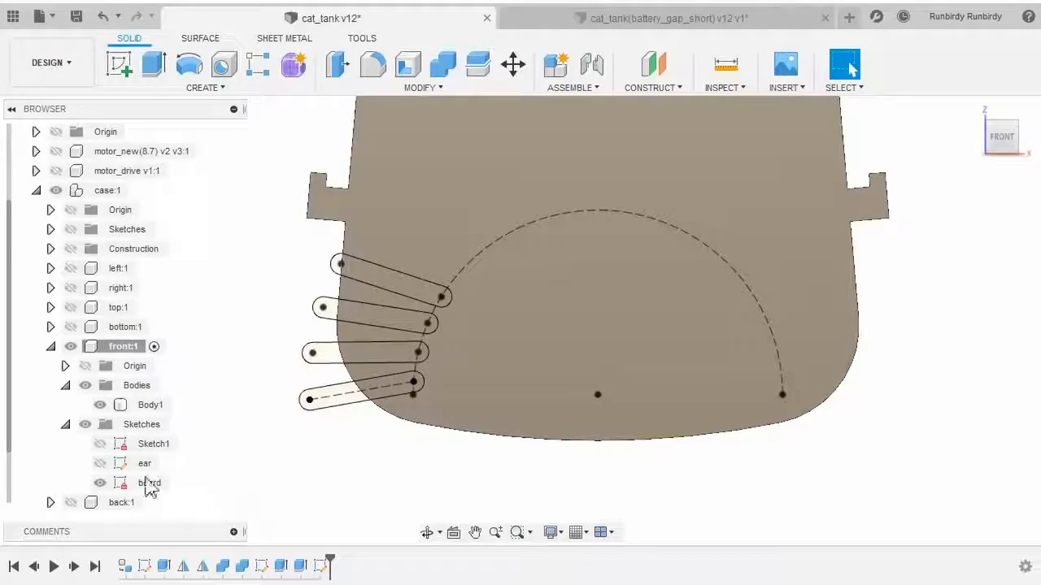
# Orbit the model to view the front panel and its sketch in 3D
pyautogui.click(309, 478)
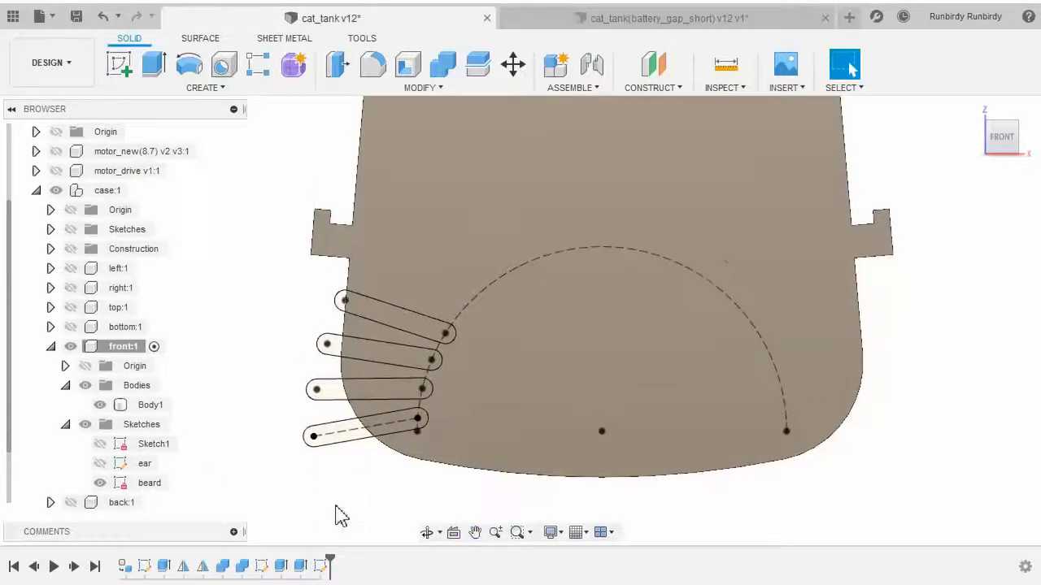
pyautogui.keyDown('shift'); pyautogui.moveTo(326, 488); pyautogui.dragTo(850, 69, button='middle'); pyautogui.keyUp('shift')
pyautogui.keyDown('shift'); pyautogui.moveTo(359, 435); pyautogui.dragTo(342, 384, button='middle'); pyautogui.keyUp('shift')
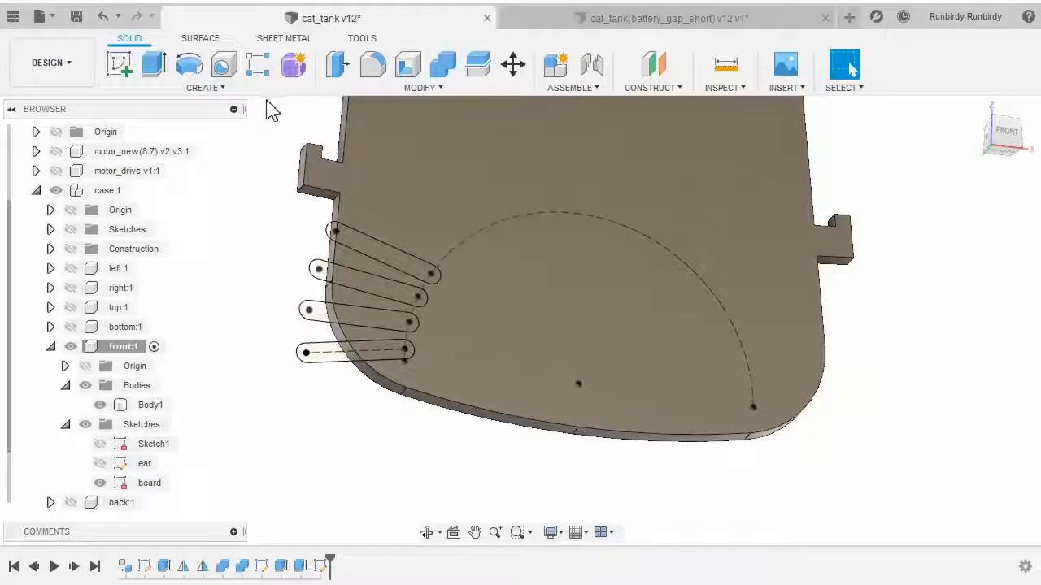
pyautogui.moveTo(269, 195); pyautogui.dragTo(309, 221, button='middle')
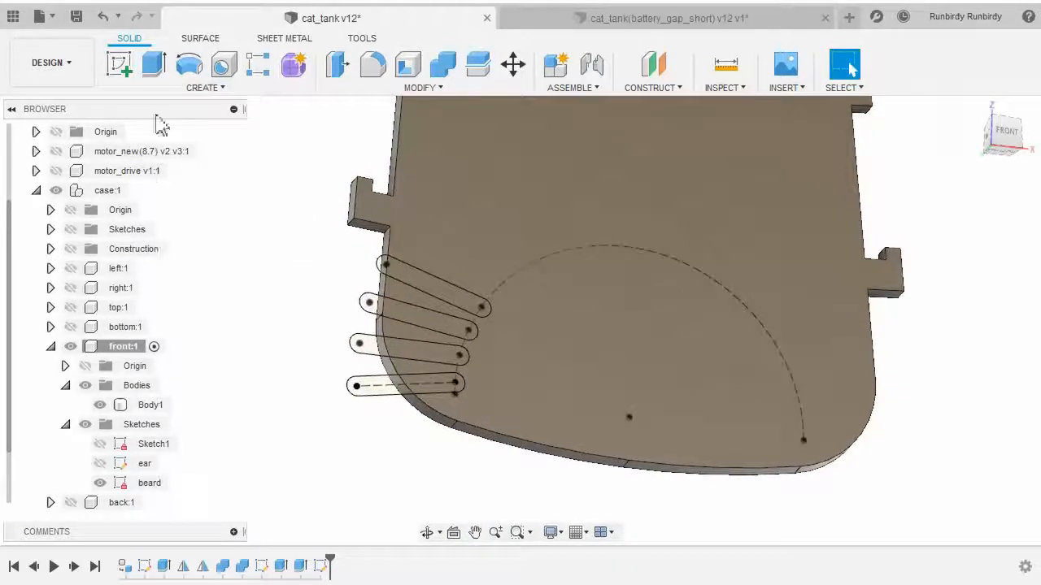
# Extrude all eight whisker slot profiles of the beard sketch -3 mm, joining them to the front panel body
pyautogui.click(216, 92)
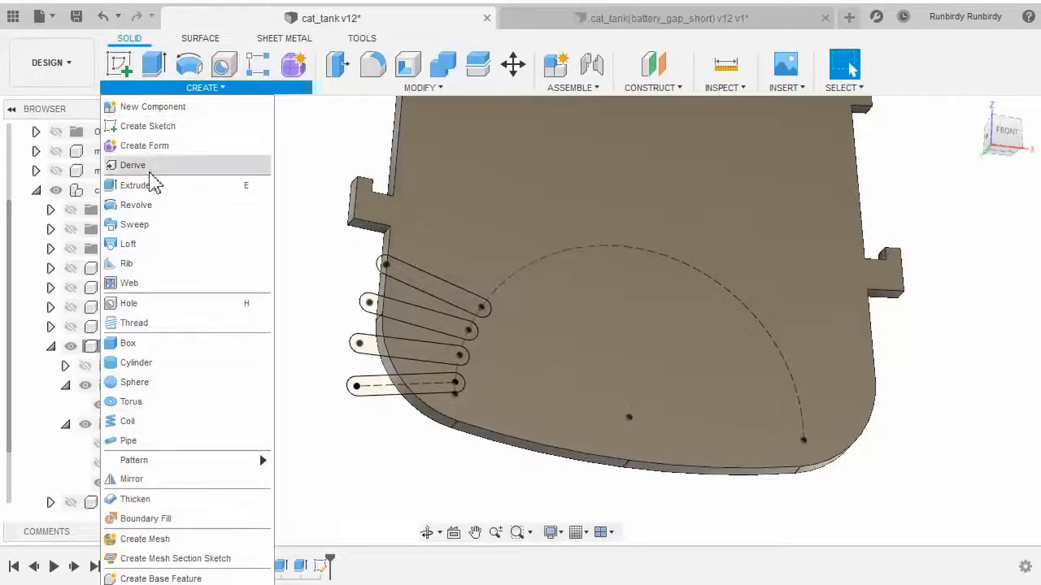
pyautogui.click(157, 187)
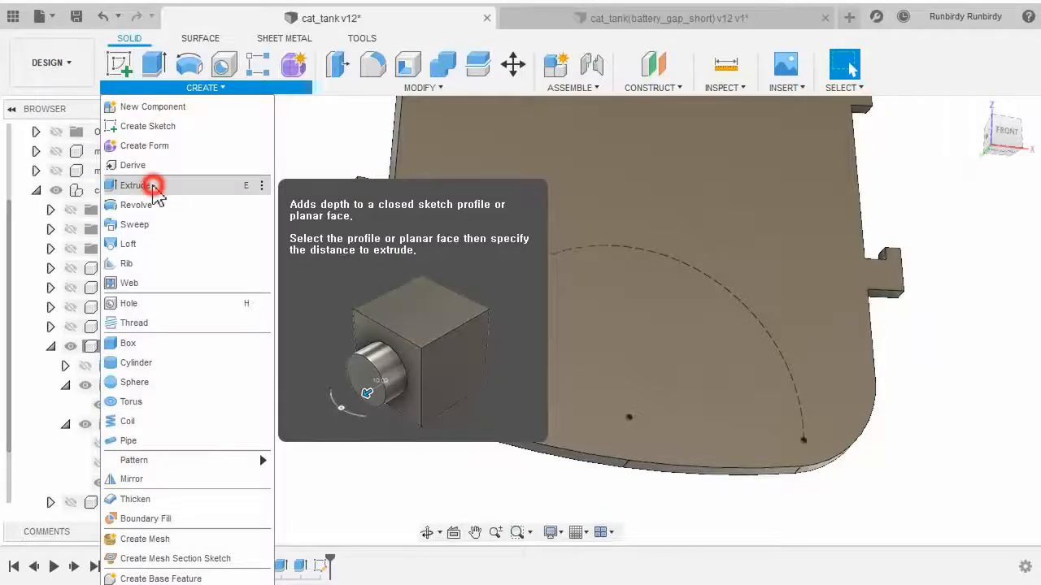
pyautogui.scroll(5, 281, 309)
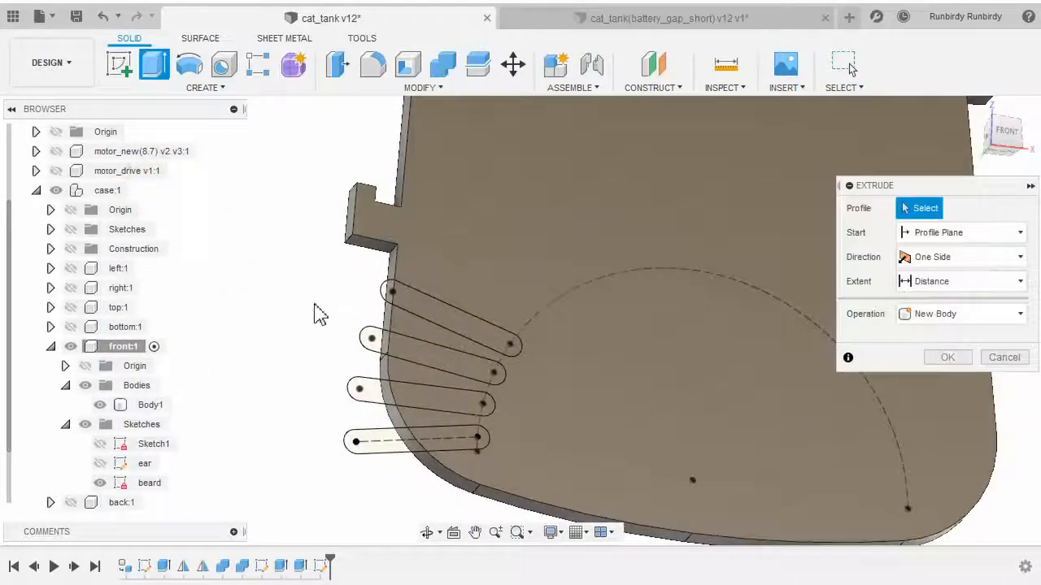
pyautogui.keyDown('shift'); pyautogui.moveTo(318, 309); pyautogui.dragTo(289, 336, button='middle'); pyautogui.keyUp('shift')
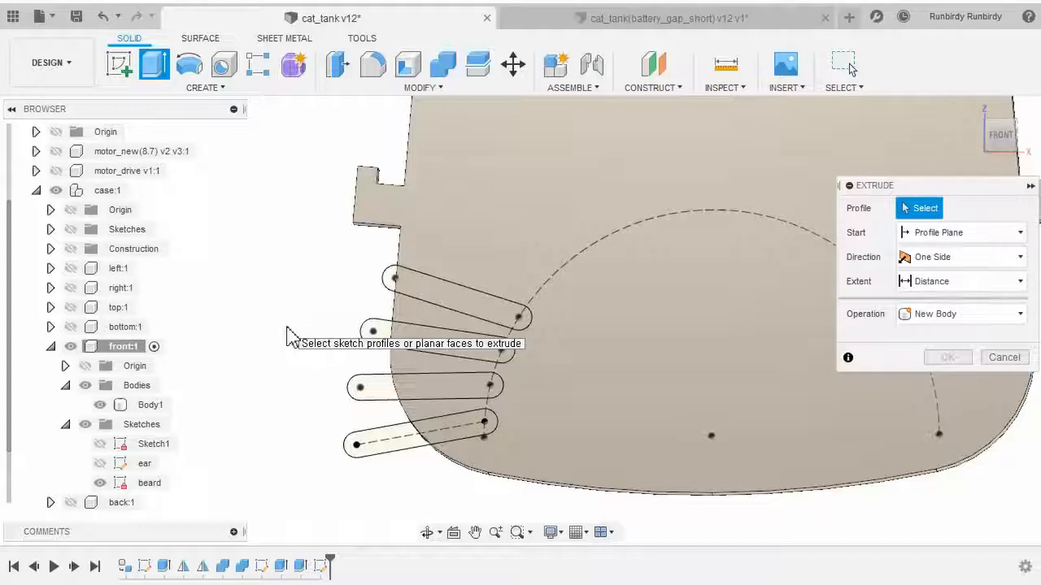
pyautogui.scroll(3, 371, 291)
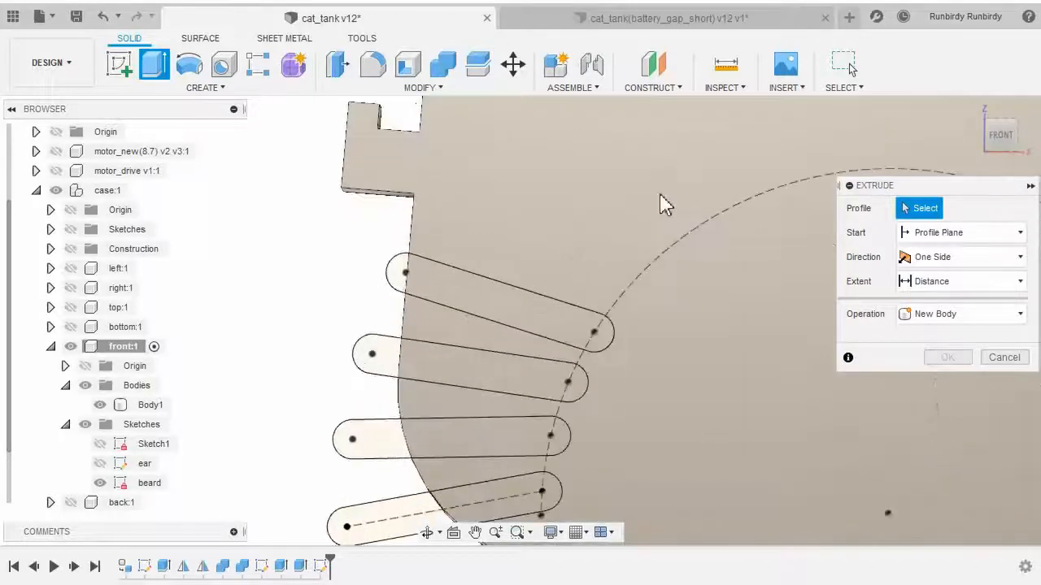
pyautogui.click(997, 141)
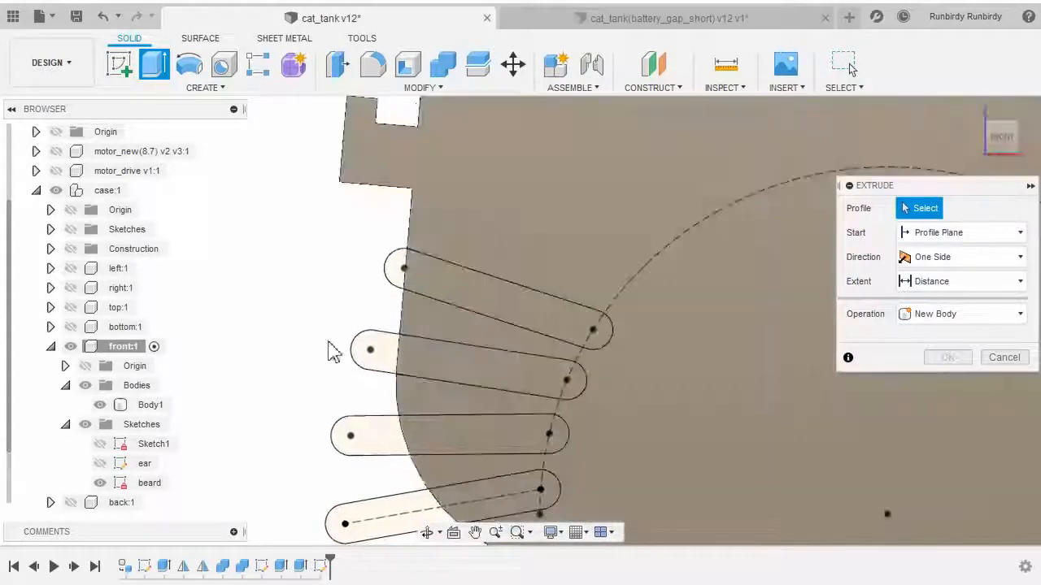
pyautogui.moveTo(294, 354); pyautogui.dragTo(280, 328, button='middle')
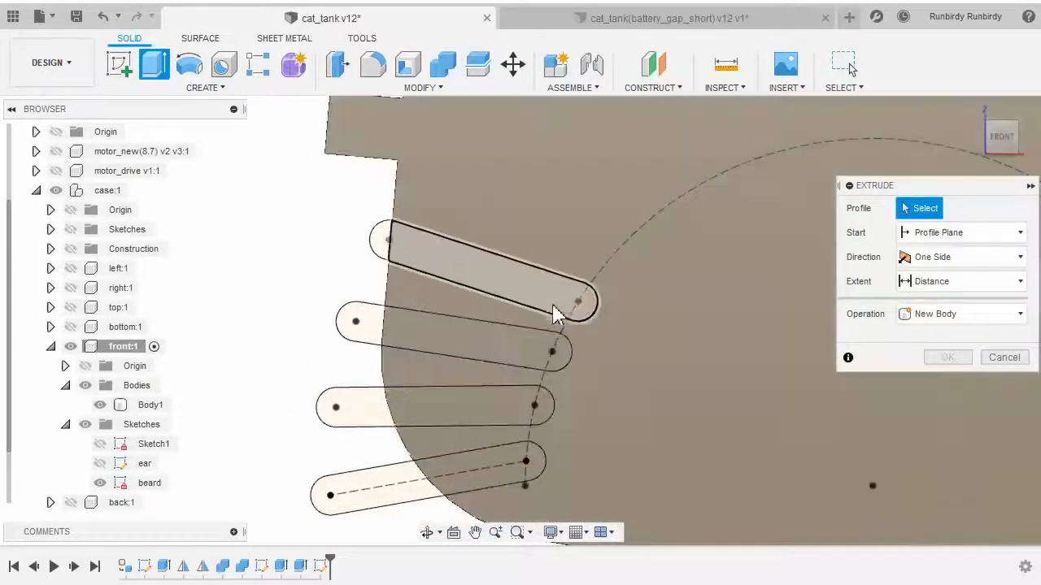
pyautogui.click(379, 240)
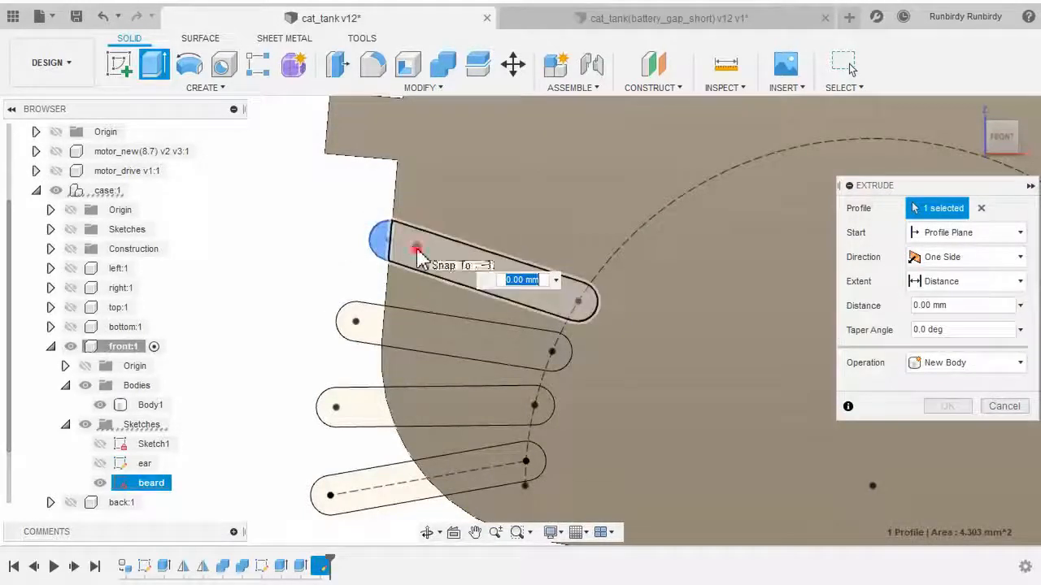
pyautogui.click(415, 257)
pyautogui.click(356, 322)
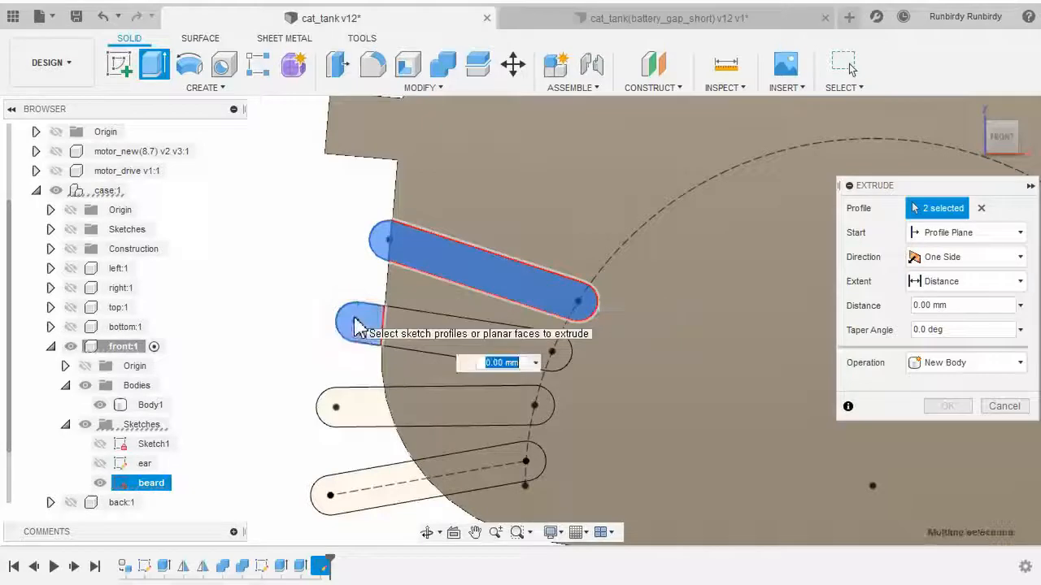
pyautogui.click(412, 335)
pyautogui.click(424, 397)
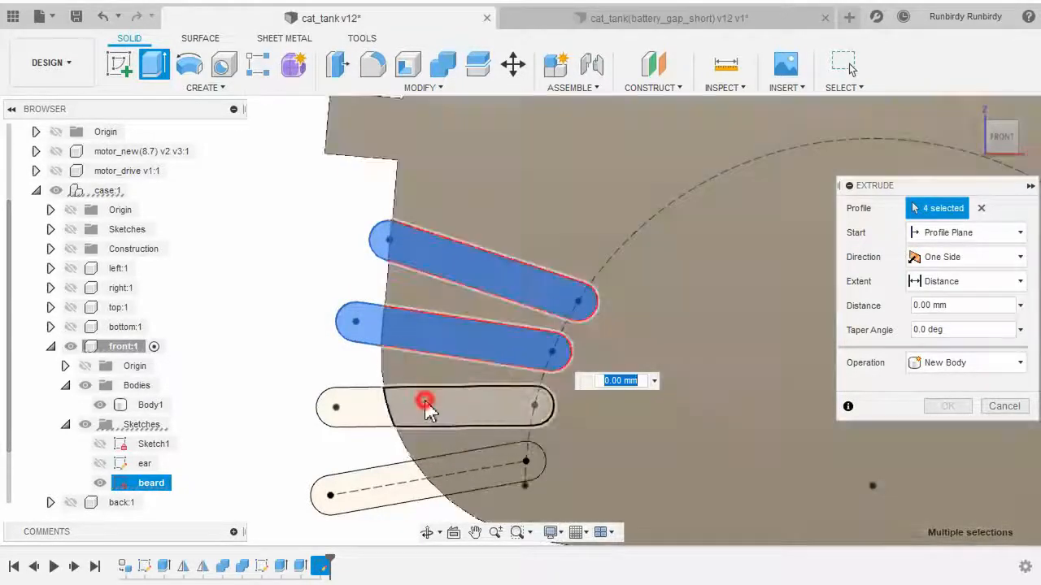
pyautogui.click(343, 411)
pyautogui.click(357, 500)
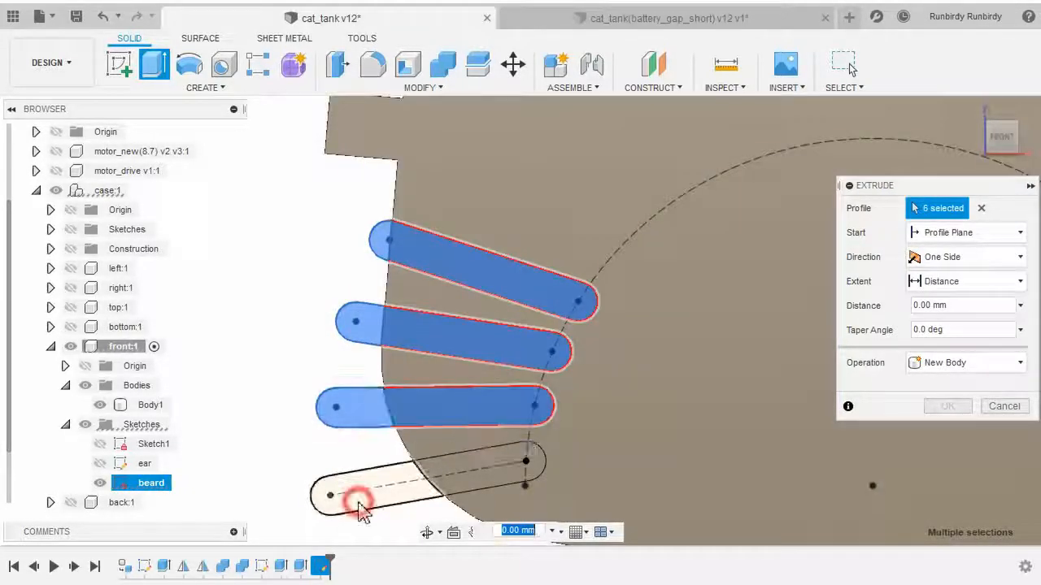
pyautogui.click(498, 468)
pyautogui.scroll(-2, 461, 460)
pyautogui.moveTo(298, 288); pyautogui.dragTo(292, 185, button='middle')
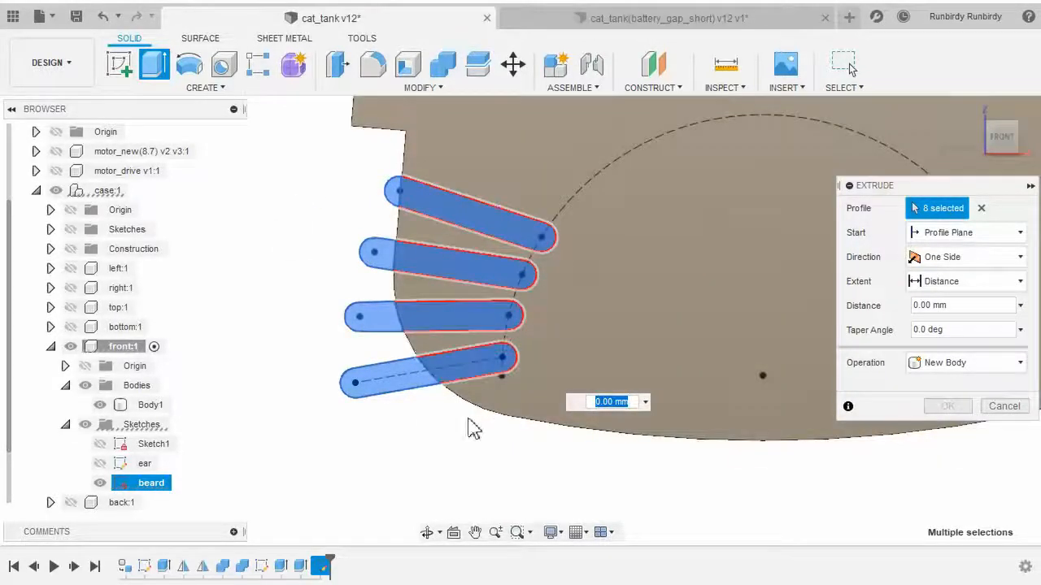
pyautogui.keyDown('shift'); pyautogui.moveTo(464, 448); pyautogui.dragTo(587, 382, button='middle'); pyautogui.keyUp('shift')
pyautogui.scroll(2, 476, 446)
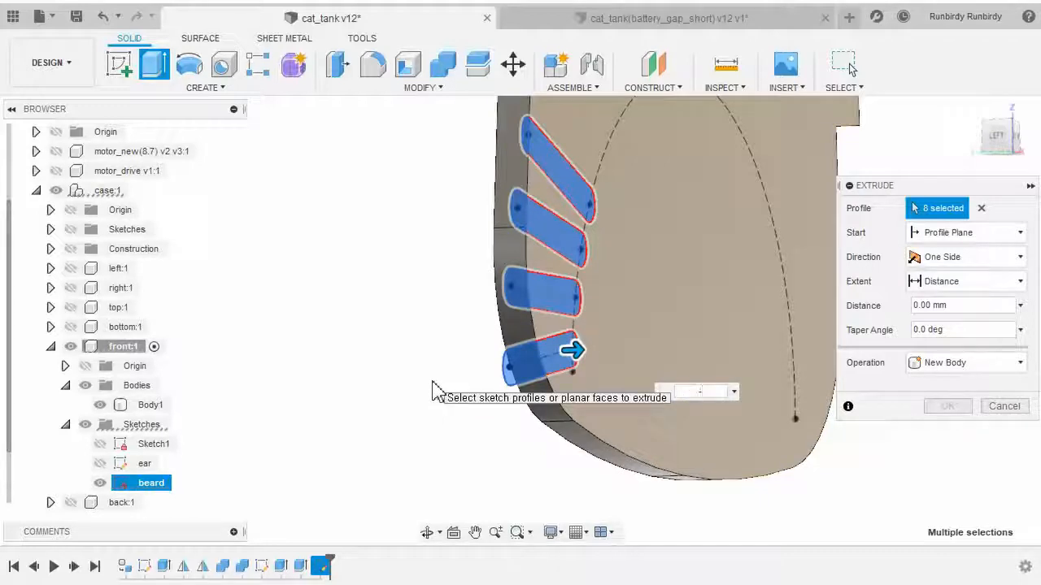
pyautogui.write('-3')
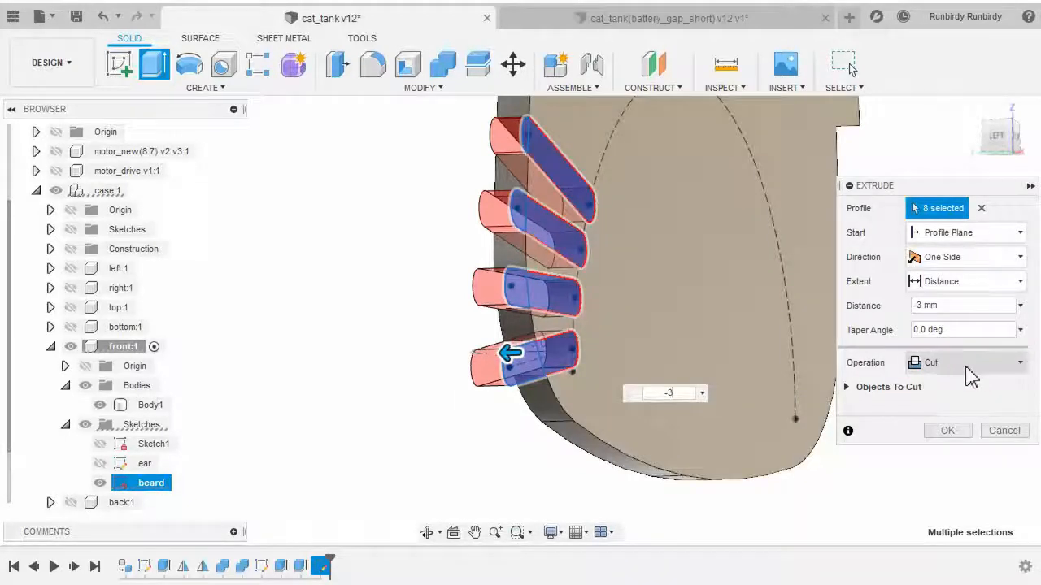
pyautogui.click(972, 379)
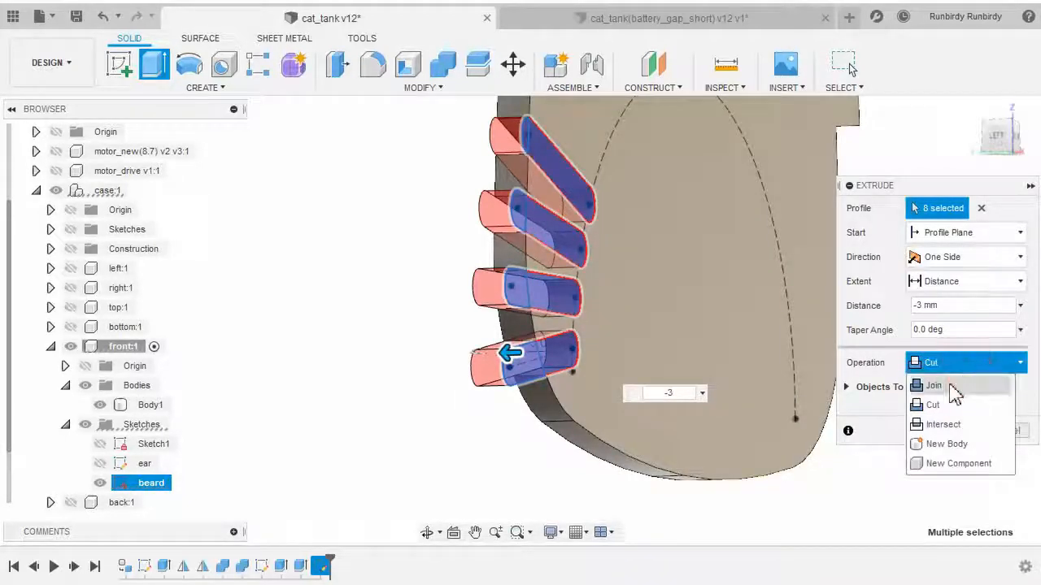
pyautogui.click(935, 386)
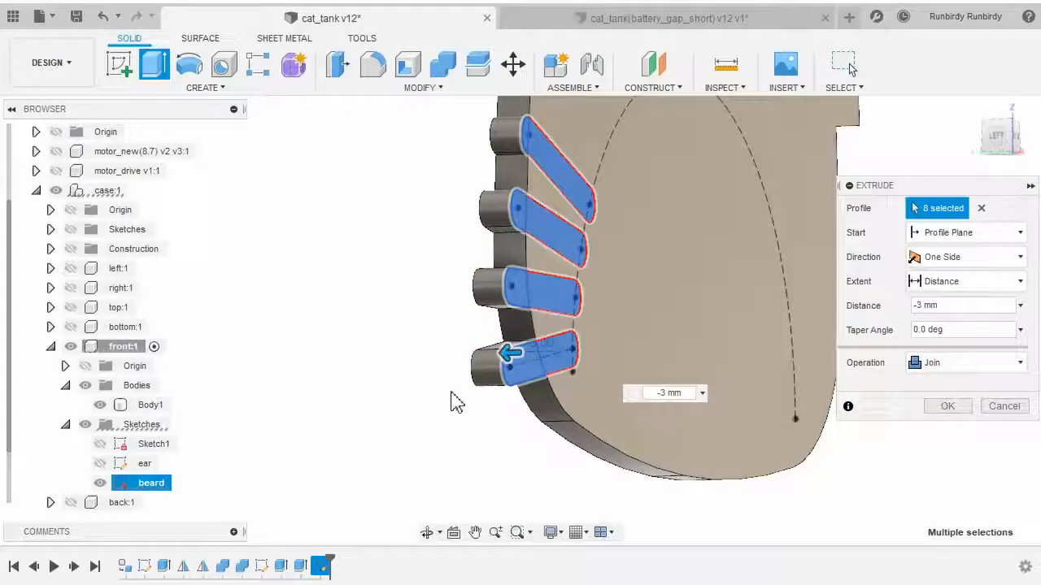
pyautogui.keyDown('shift'); pyautogui.moveTo(579, 435); pyautogui.dragTo(539, 430, button='middle'); pyautogui.keyUp('shift')
pyautogui.click(945, 408)
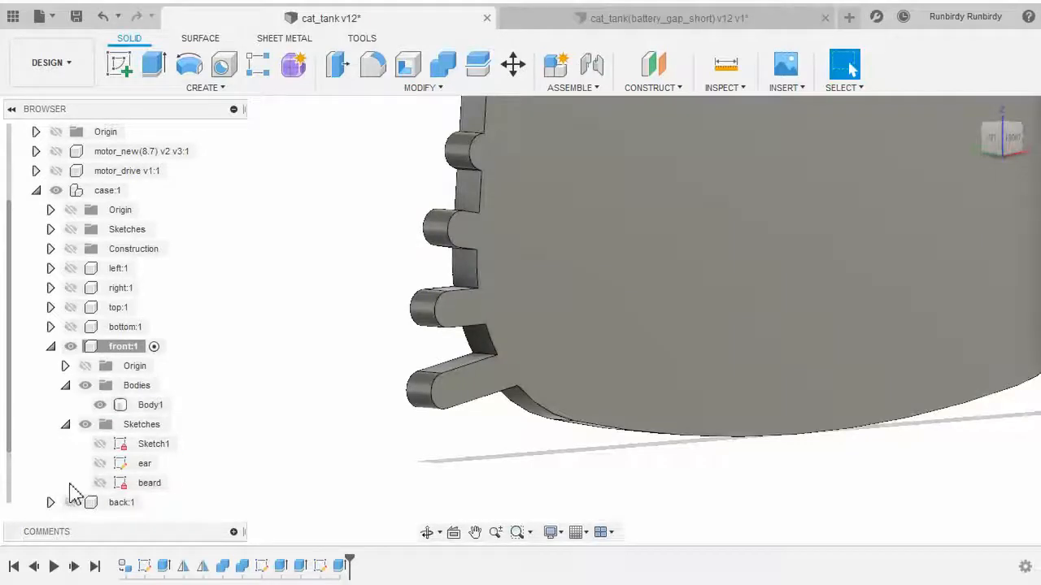
# Show the beard sketch again to reuse its slot profiles
pyautogui.click(100, 483)
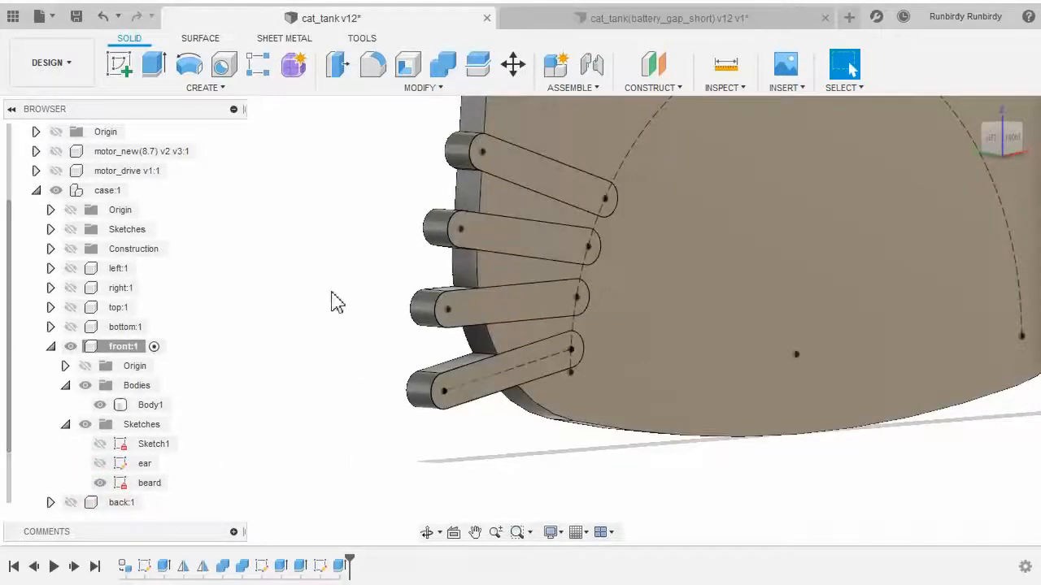
pyautogui.scroll(-3, 335, 309)
pyautogui.moveTo(333, 318); pyautogui.dragTo(320, 342, button='middle')
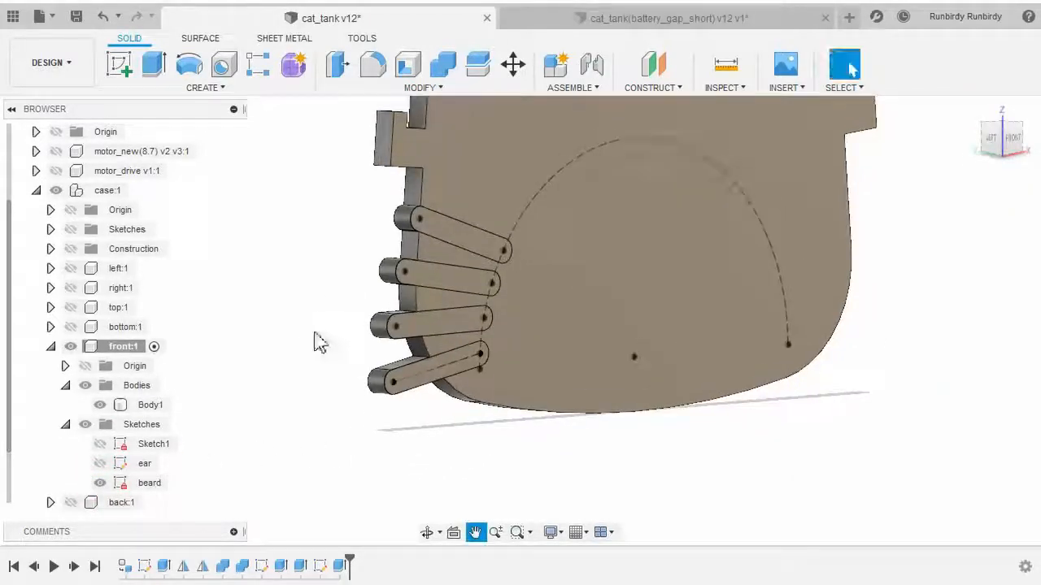
# Extrude the same eight whisker slot profiles 1 mm in the opposite direction, joining them to the panel
pyautogui.click(166, 72)
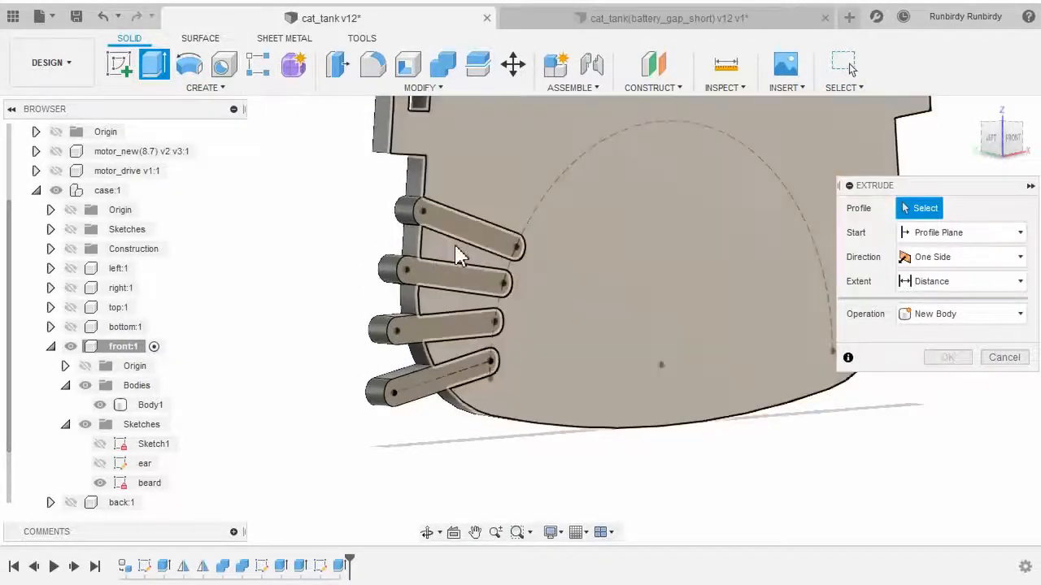
pyautogui.scroll(2, 459, 244)
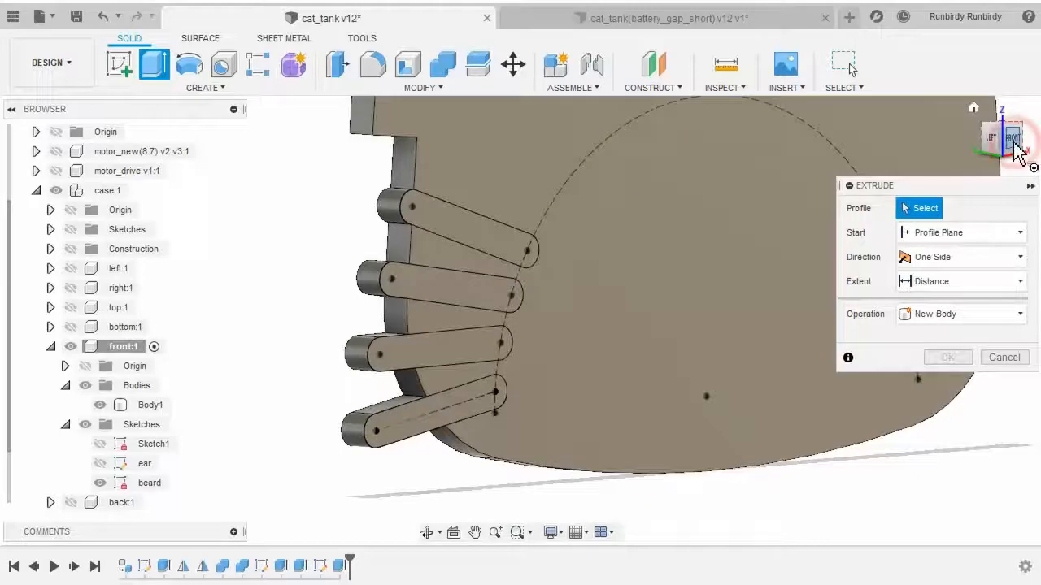
pyautogui.click(1013, 141)
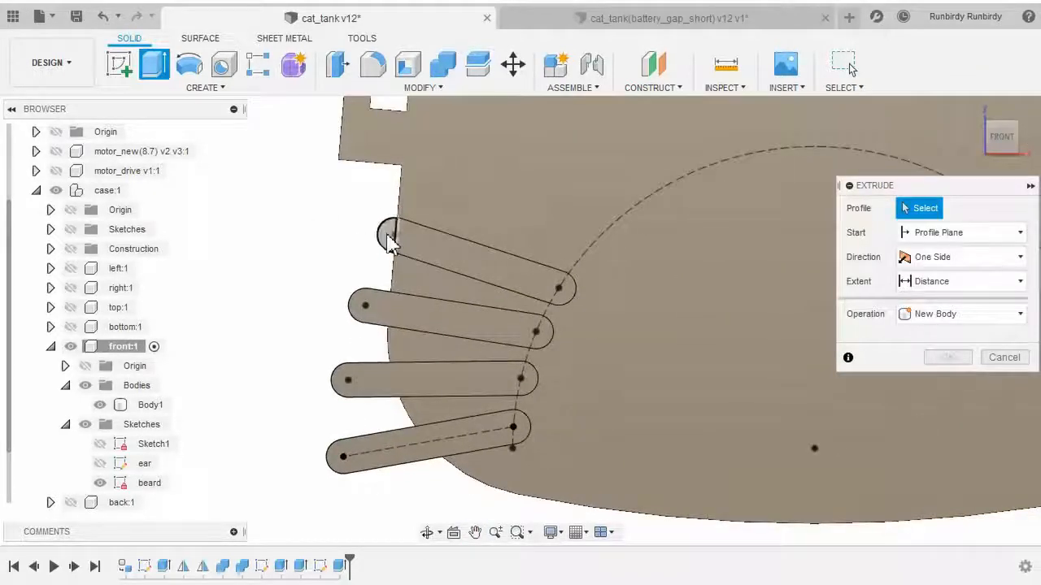
pyautogui.keyDown('shift'); pyautogui.moveTo(268, 360); pyautogui.dragTo(366, 383, button='middle'); pyautogui.keyUp('shift')
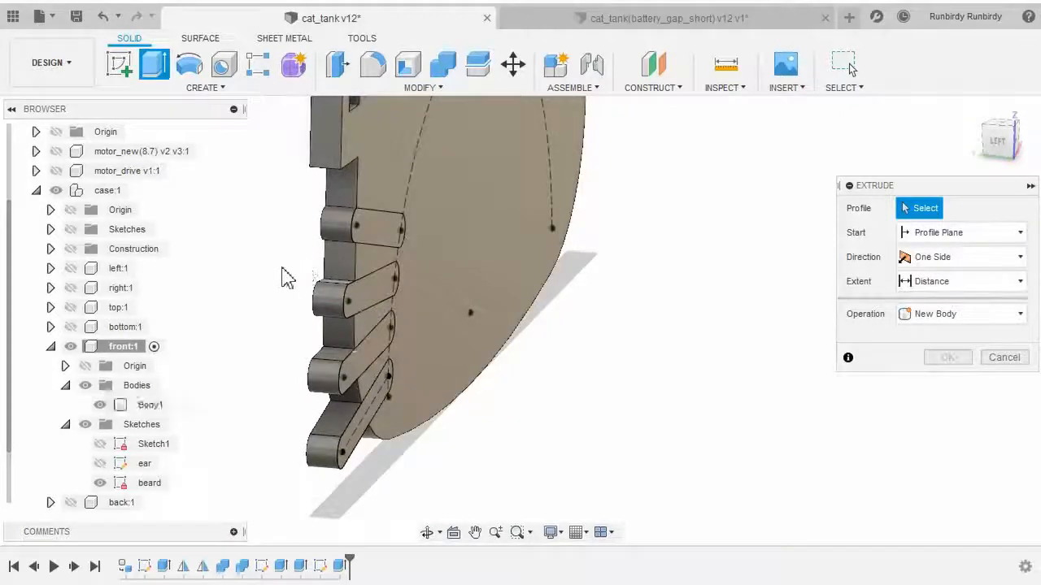
pyautogui.keyDown('shift'); pyautogui.moveTo(267, 282); pyautogui.dragTo(243, 282, button='middle'); pyautogui.keyUp('shift')
pyautogui.scroll(-5, 242, 282)
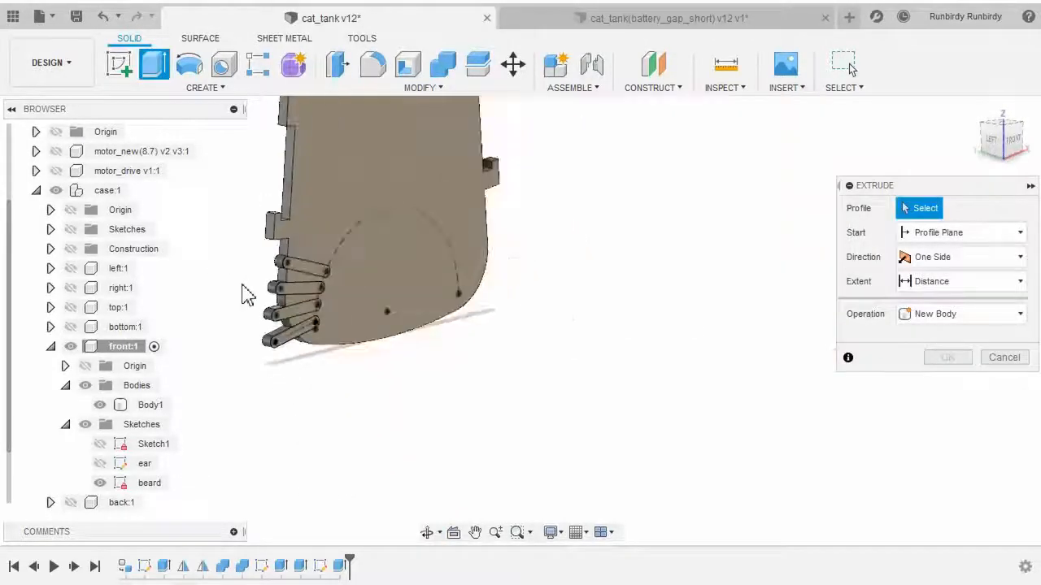
pyautogui.scroll(6, 313, 353)
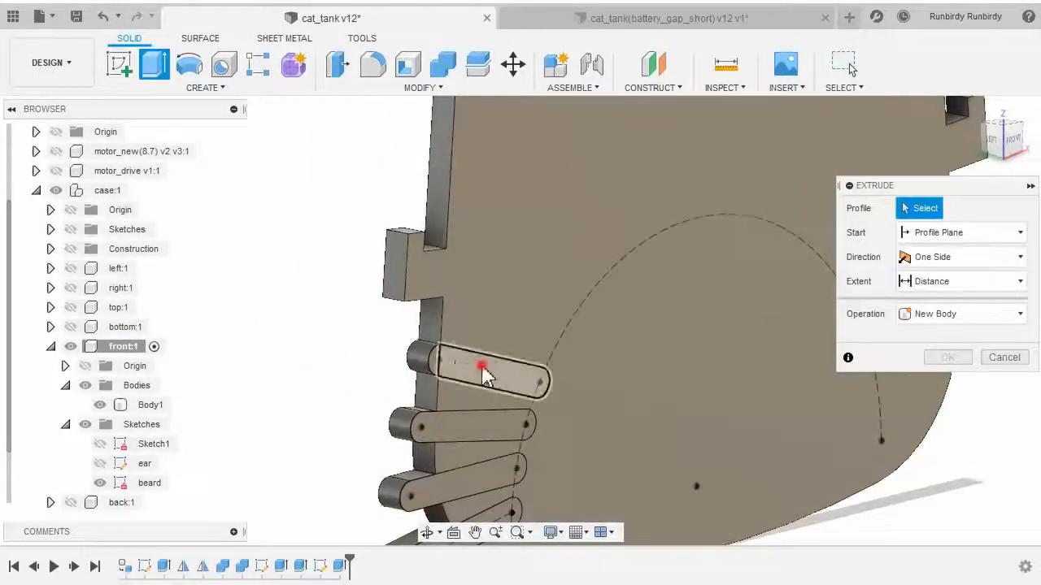
pyautogui.click(476, 365)
pyautogui.click(997, 140)
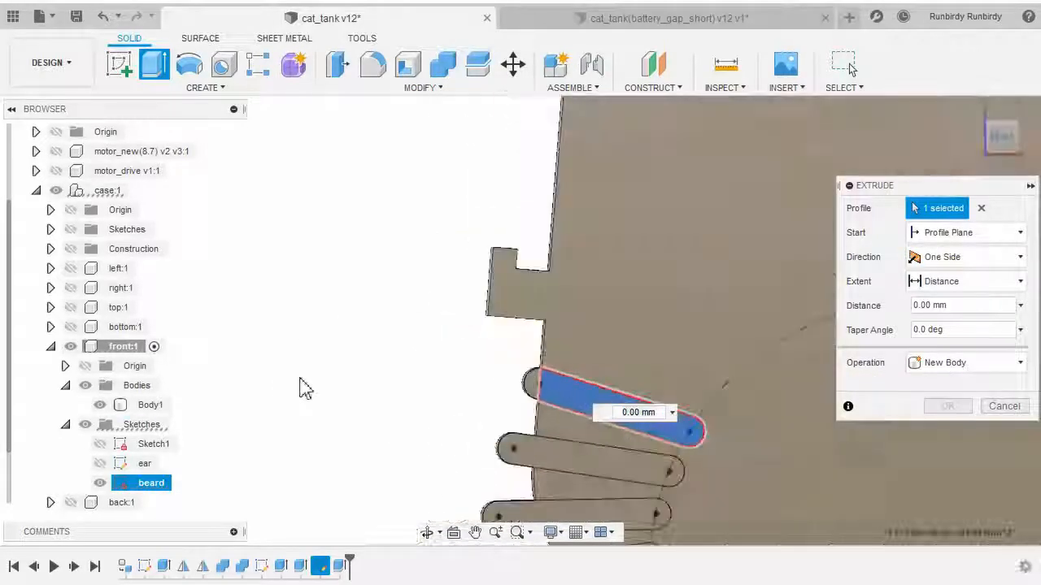
pyautogui.click(435, 238)
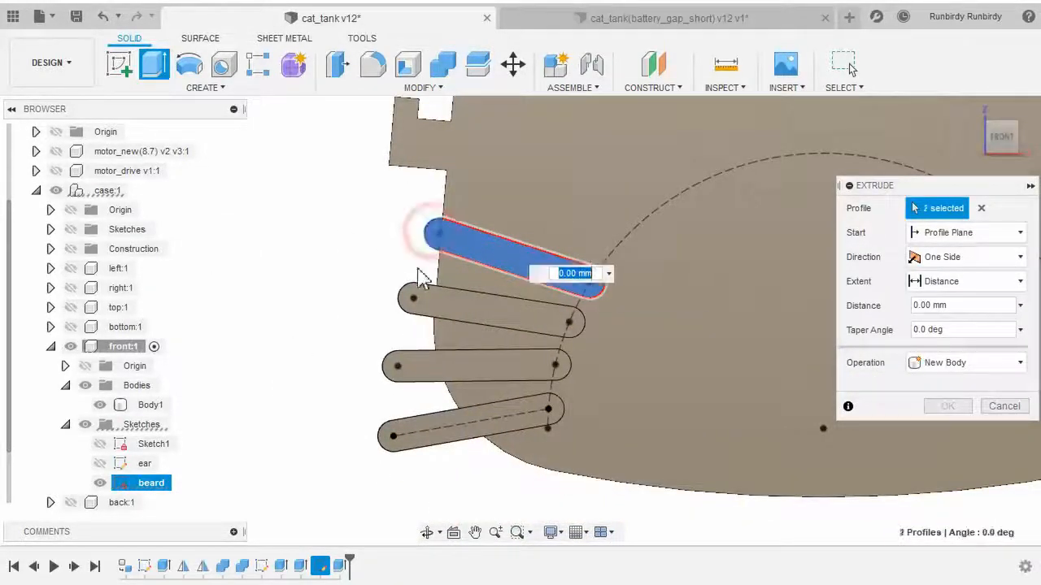
pyautogui.click(414, 299)
pyautogui.click(464, 313)
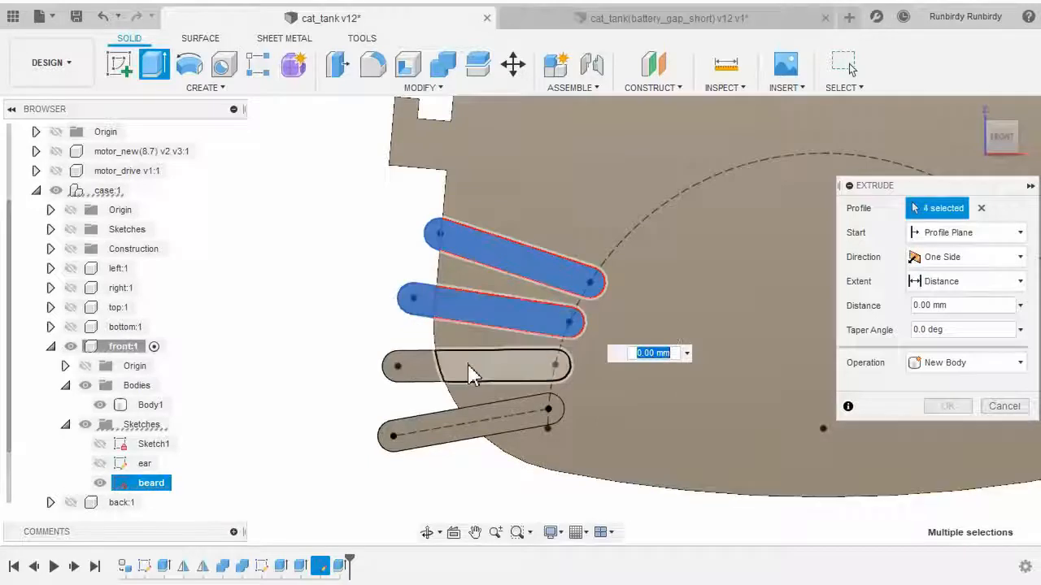
pyautogui.click(470, 369)
pyautogui.click(425, 366)
pyautogui.click(412, 426)
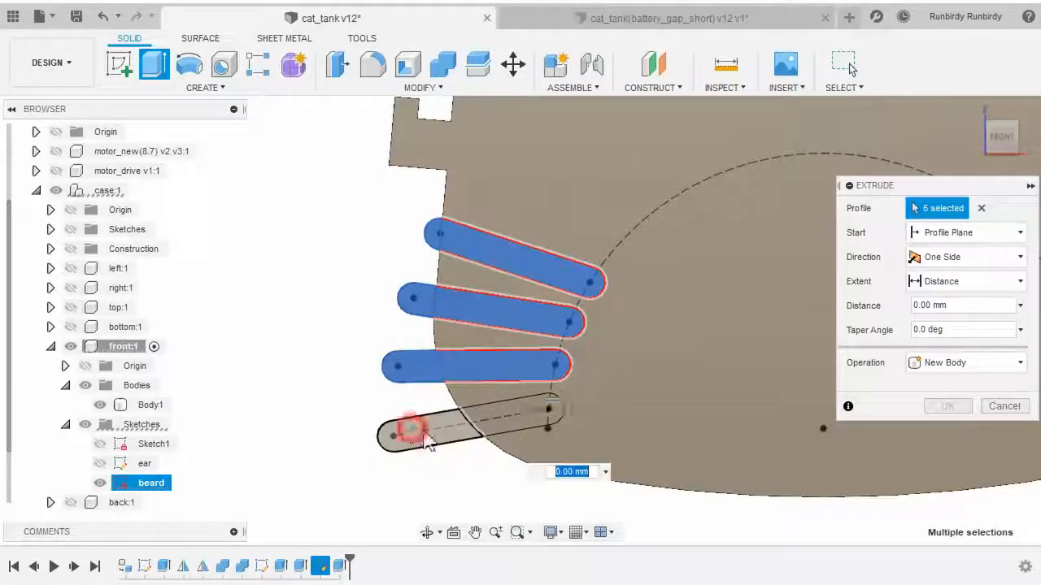
pyautogui.click(505, 424)
pyautogui.keyDown('shift'); pyautogui.moveTo(414, 478); pyautogui.dragTo(483, 414, button='middle'); pyautogui.keyUp('shift')
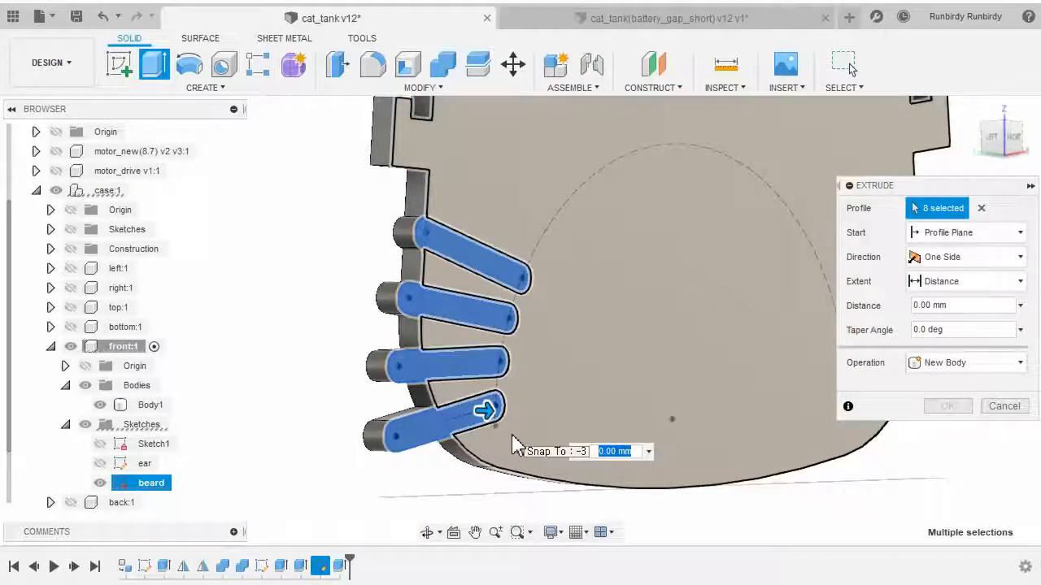
pyautogui.write('1')
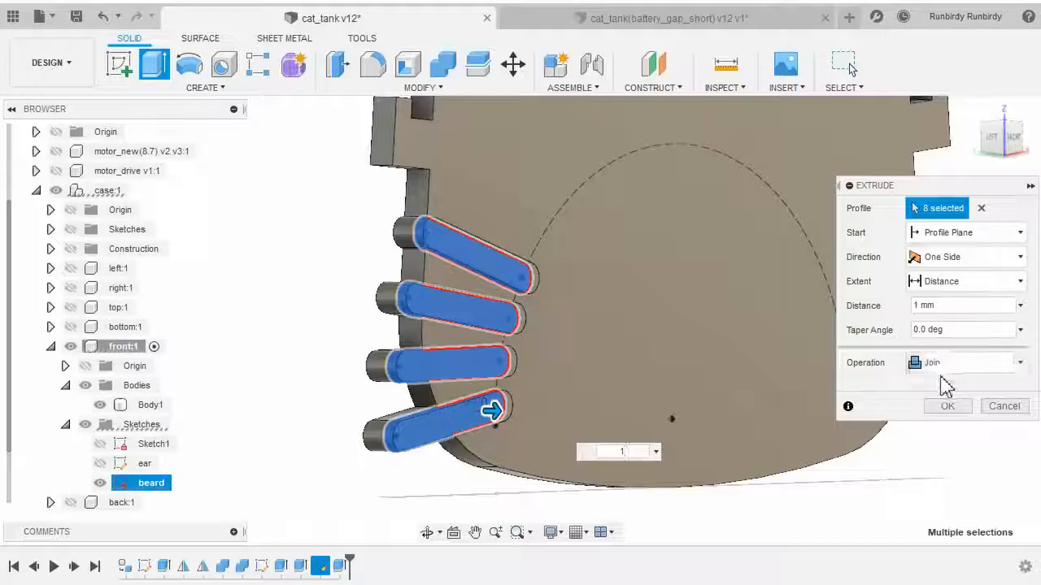
pyautogui.click(943, 408)
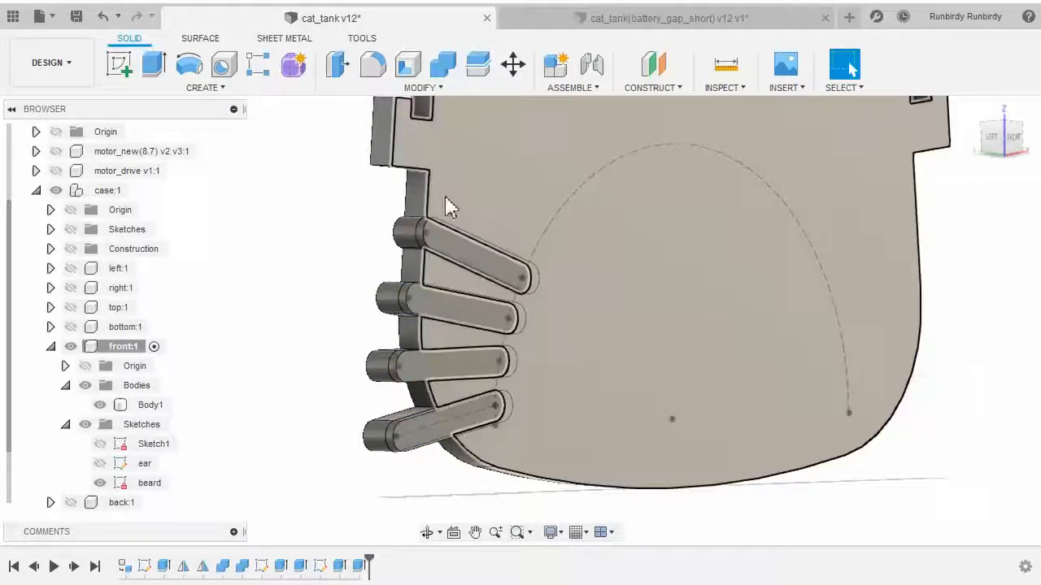
# Hide the beard sketch and zoom out to view the whole cat front panel with its whiskers
pyautogui.scroll(-3, 447, 204)
pyautogui.keyDown('shift'); pyautogui.moveTo(514, 401); pyautogui.dragTo(419, 399, button='middle'); pyautogui.keyUp('shift')
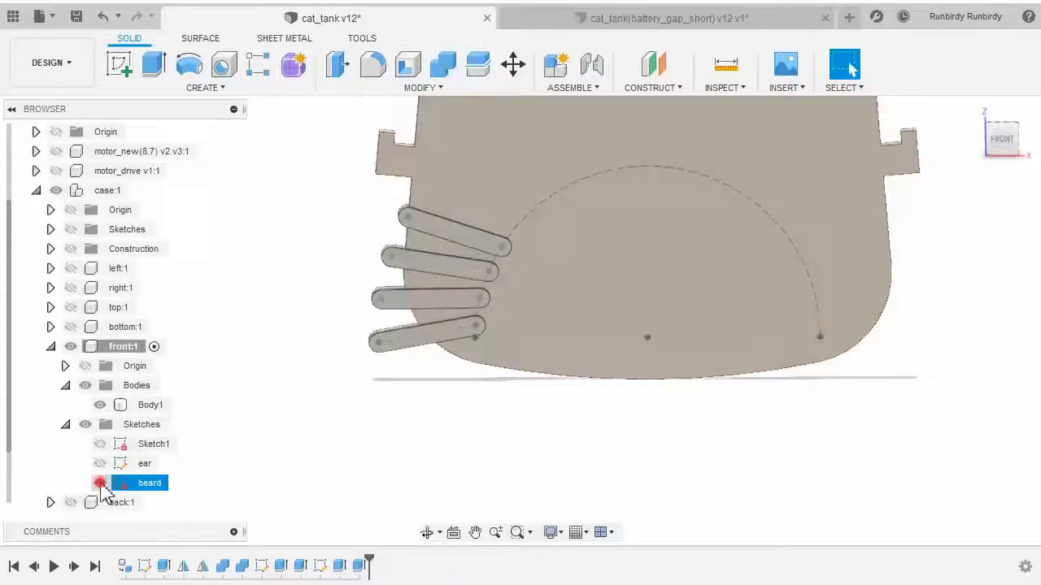
pyautogui.click(100, 483)
pyautogui.scroll(-5, 474, 381)
pyautogui.scroll(3, 460, 406)
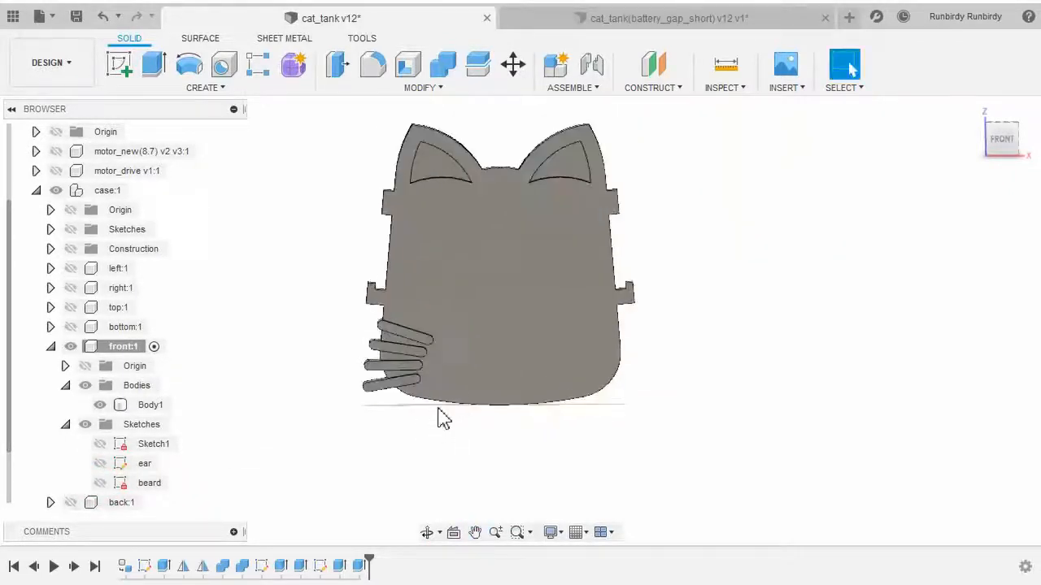
pyautogui.click(400, 387)
pyautogui.scroll(4, 400, 390)
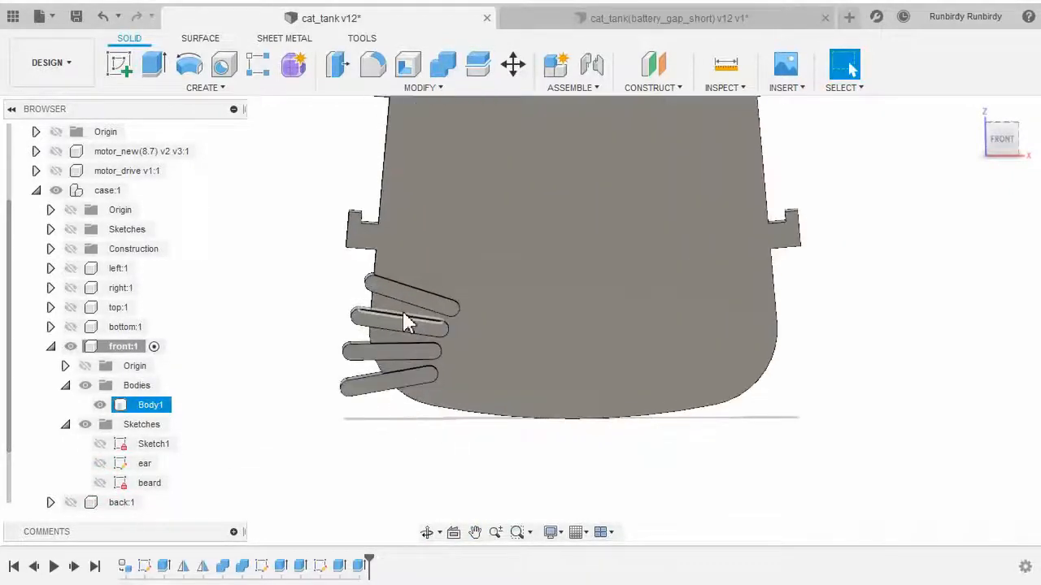
# Zoom and orbit around the front panel to inspect the whiskers from the front and side
pyautogui.scroll(-3, 432, 358)
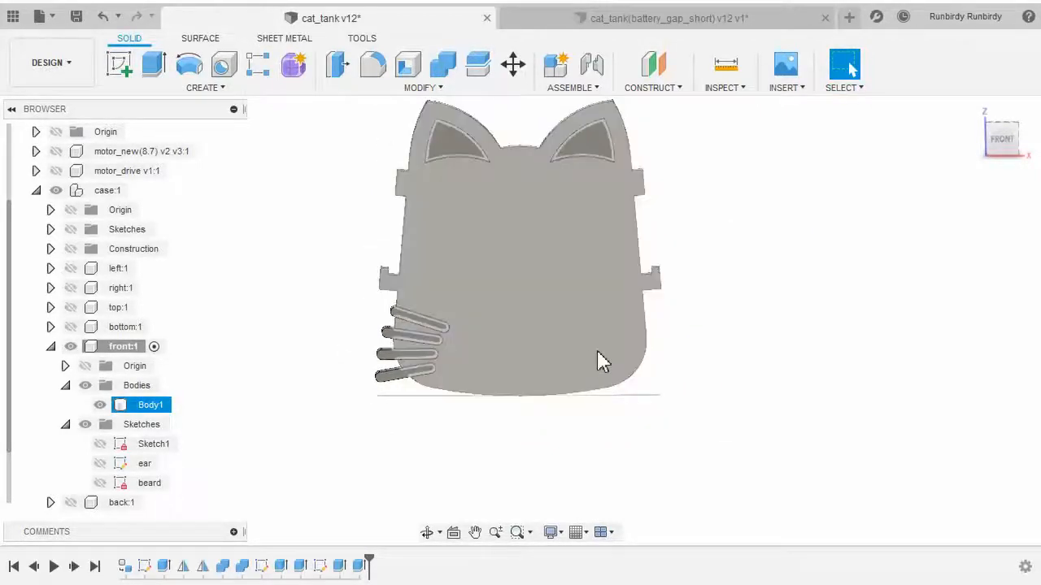
pyautogui.click(419, 431)
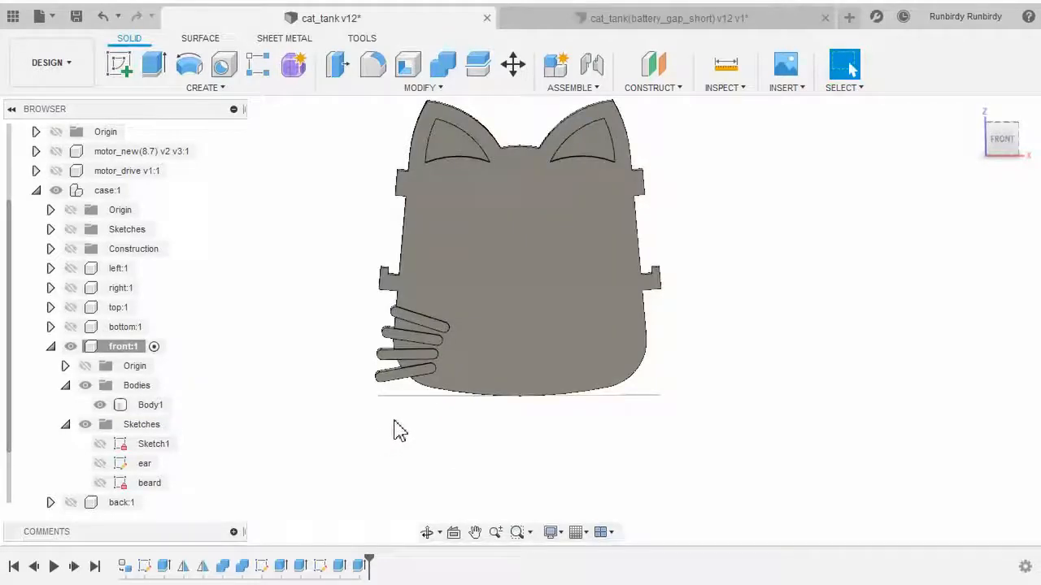
pyautogui.scroll(4, 345, 397)
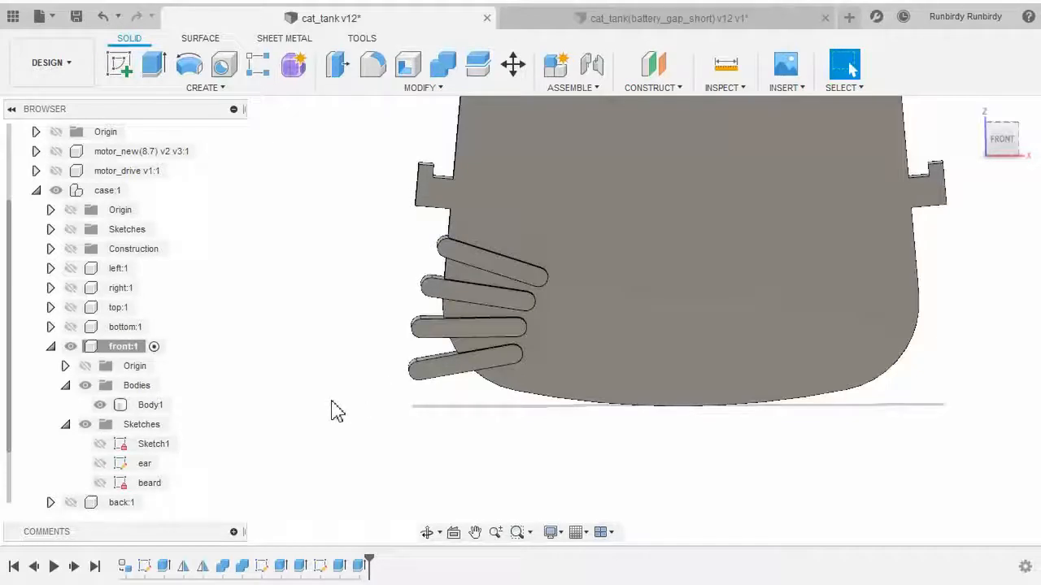
pyautogui.keyDown('shift'); pyautogui.moveTo(337, 410); pyautogui.dragTo(483, 431, button='middle'); pyautogui.keyUp('shift')
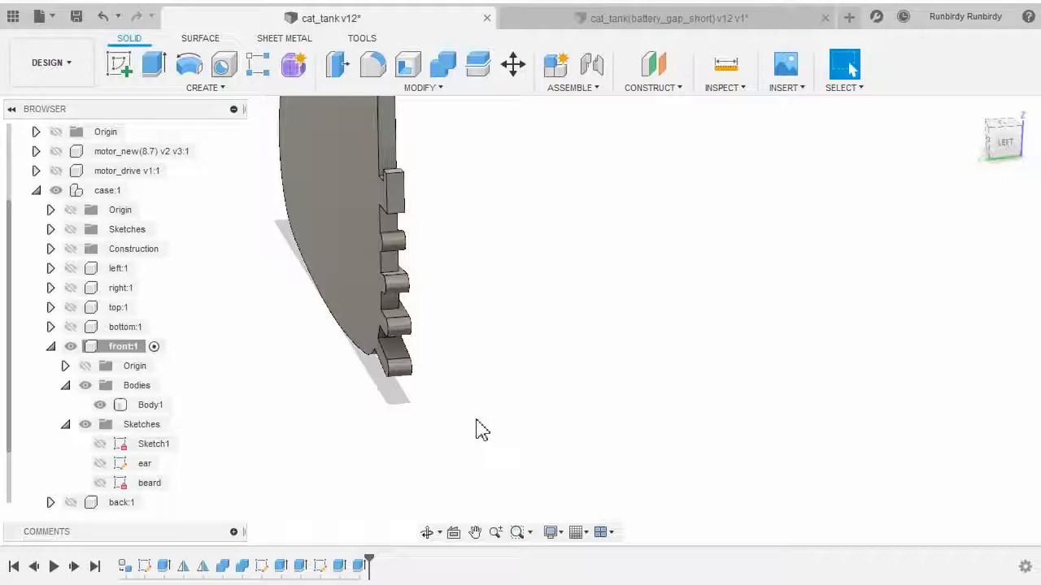
pyautogui.keyDown('shift'); pyautogui.moveTo(270, 408); pyautogui.dragTo(320, 418, button='middle'); pyautogui.keyUp('shift')
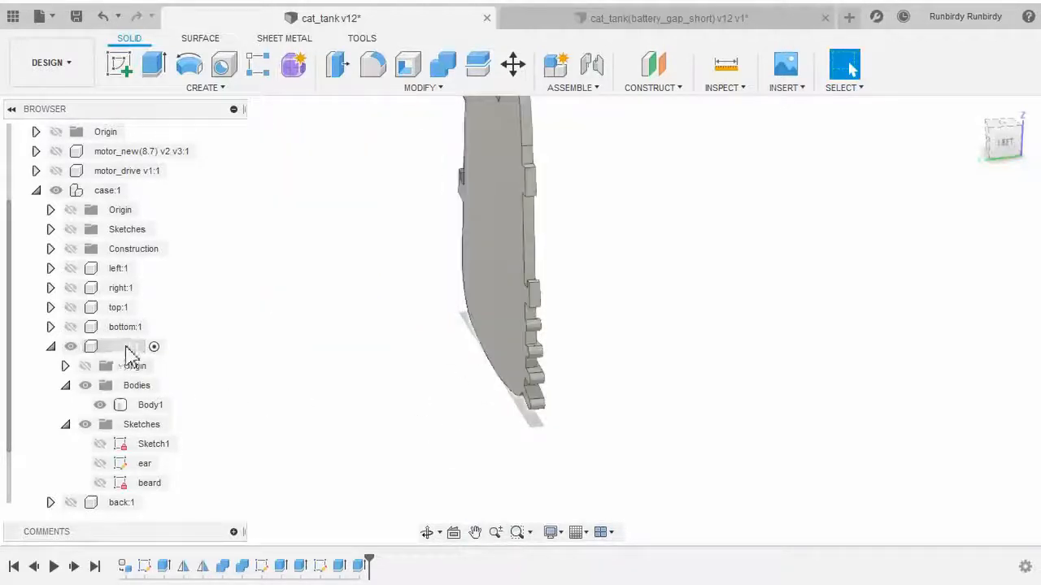
# Show the front component's origin planes and expand its origin list to locate the YZ plane
pyautogui.click(115, 366)
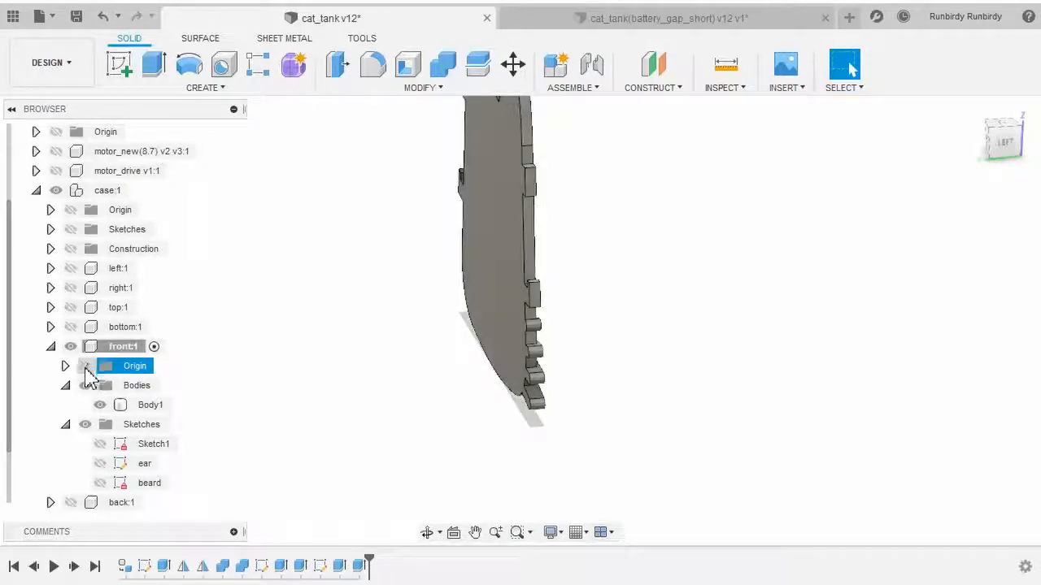
pyautogui.click(85, 366)
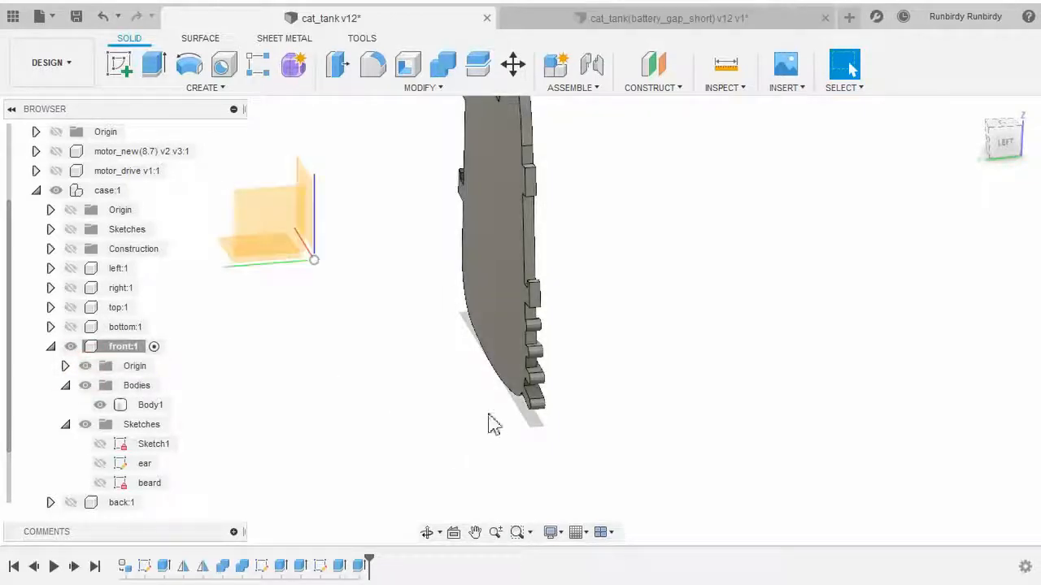
pyautogui.keyDown('shift'); pyautogui.moveTo(488, 423); pyautogui.dragTo(361, 418, button='middle'); pyautogui.keyUp('shift')
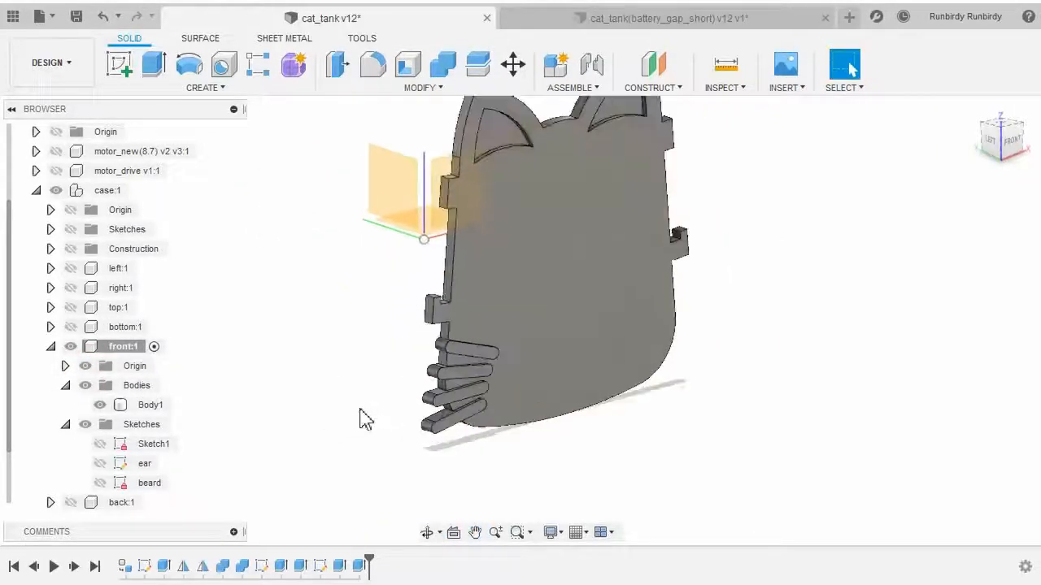
pyautogui.click(432, 323)
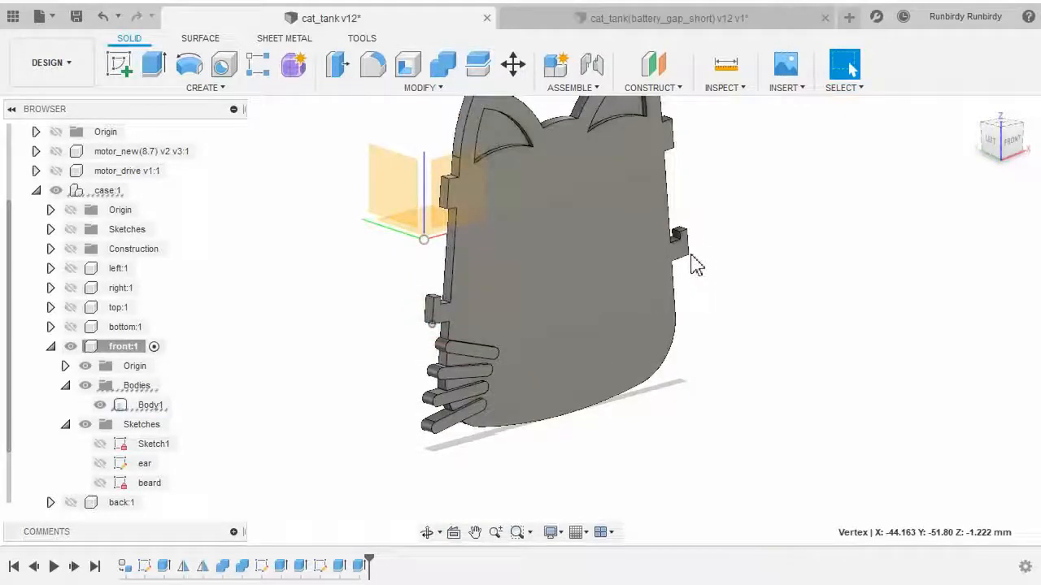
pyautogui.click(689, 255)
pyautogui.click(732, 318)
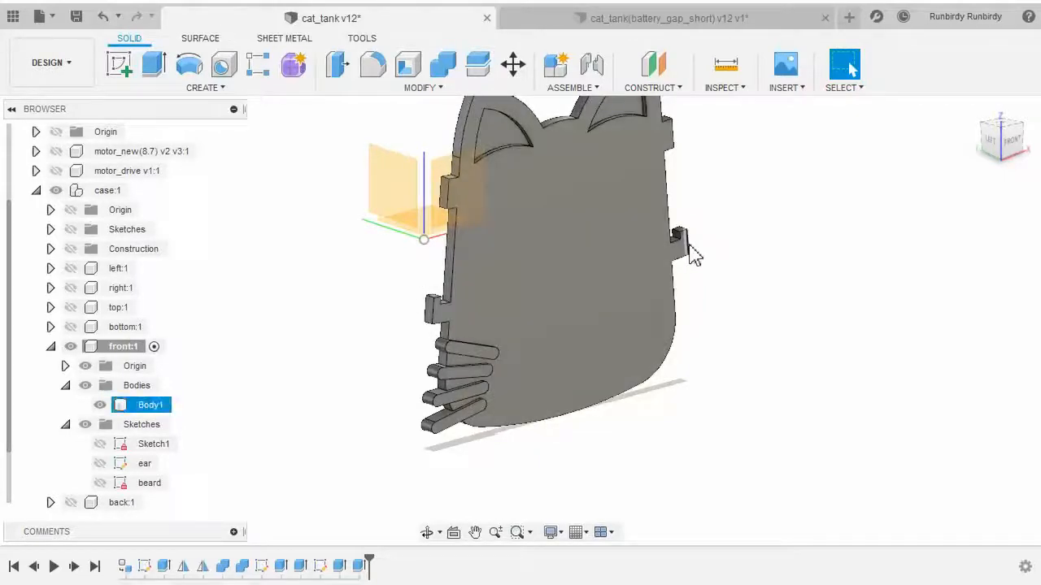
pyautogui.click(395, 183)
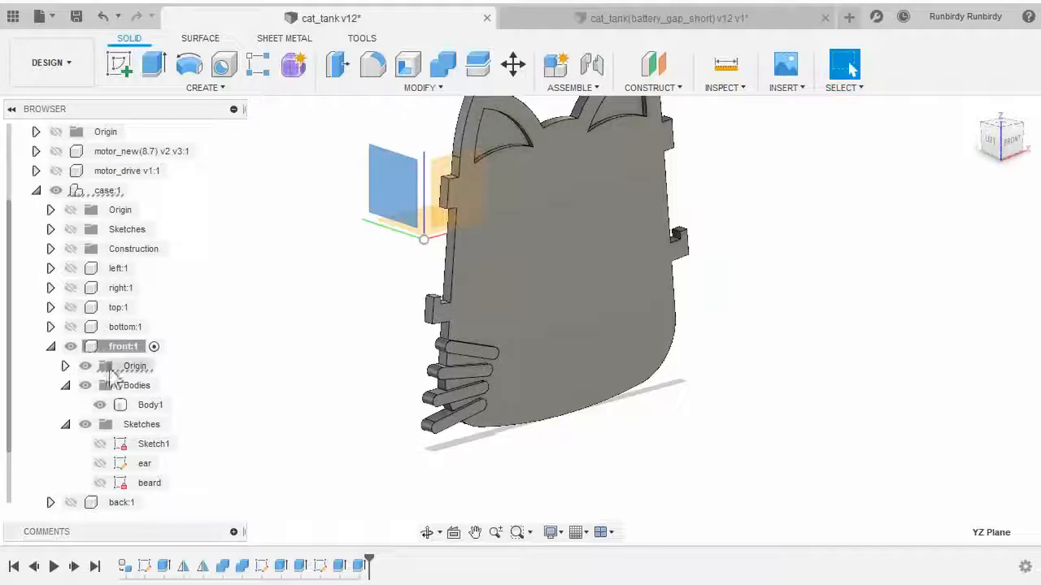
pyautogui.click(66, 367)
pyautogui.scroll(-2, 97, 448)
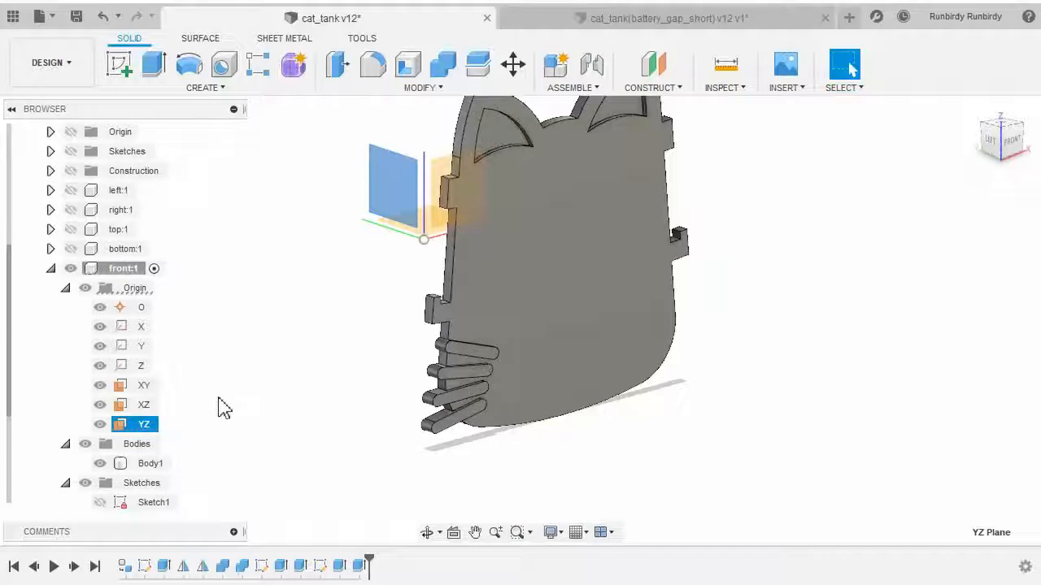
pyautogui.click(315, 274)
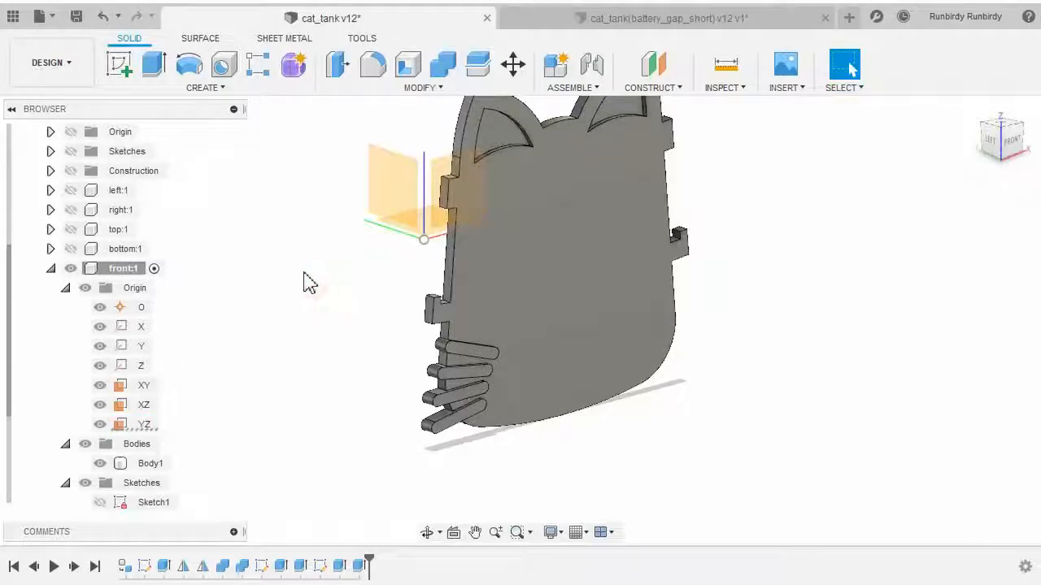
# Mirror the two whisker extrude features about the front component's YZ plane using the Features pattern type
pyautogui.click(230, 92)
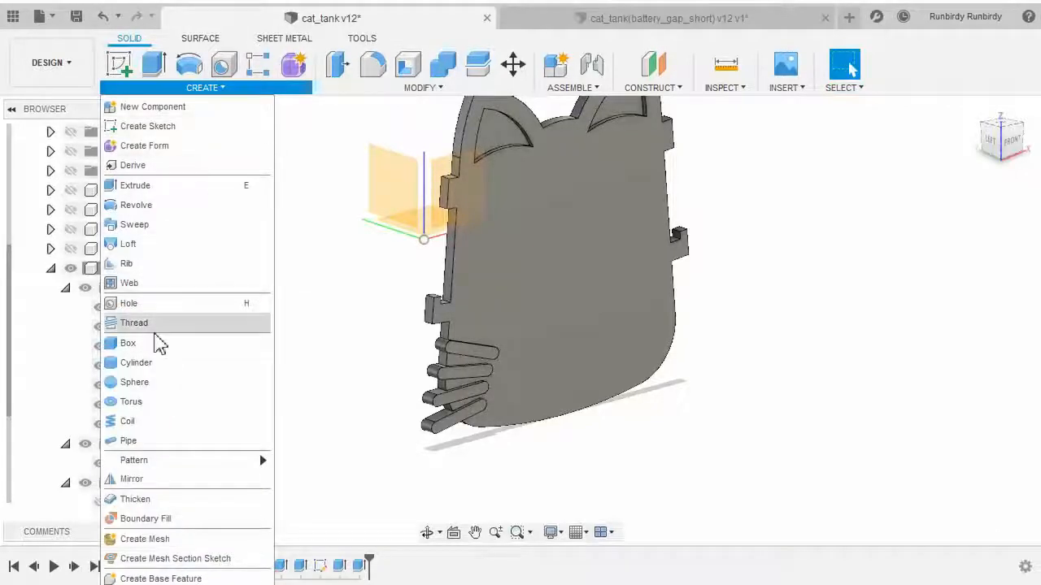
pyautogui.click(132, 479)
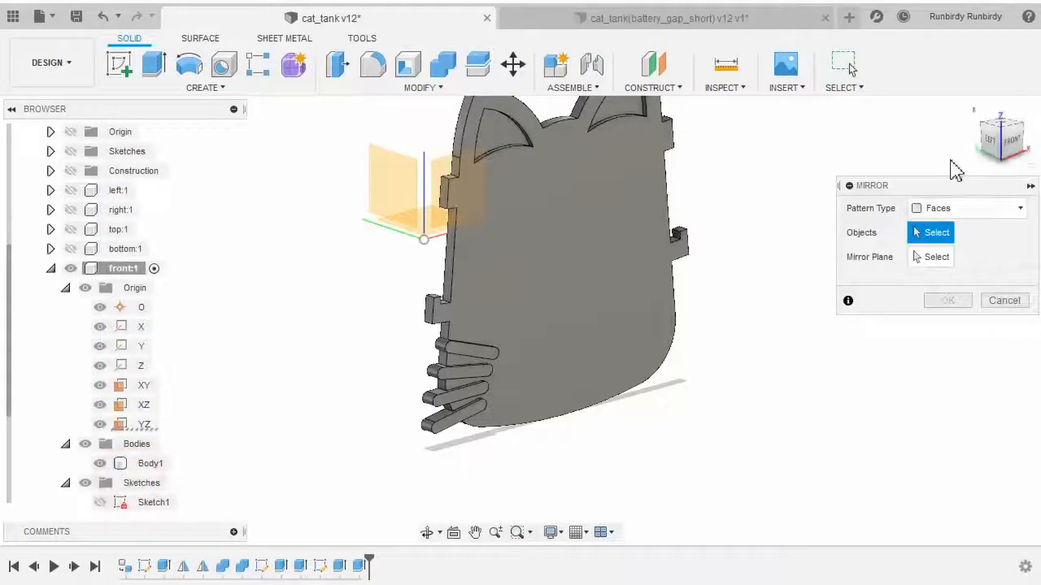
pyautogui.moveTo(950, 184); pyautogui.dragTo(705, 309)
pyautogui.scroll(5, 476, 418)
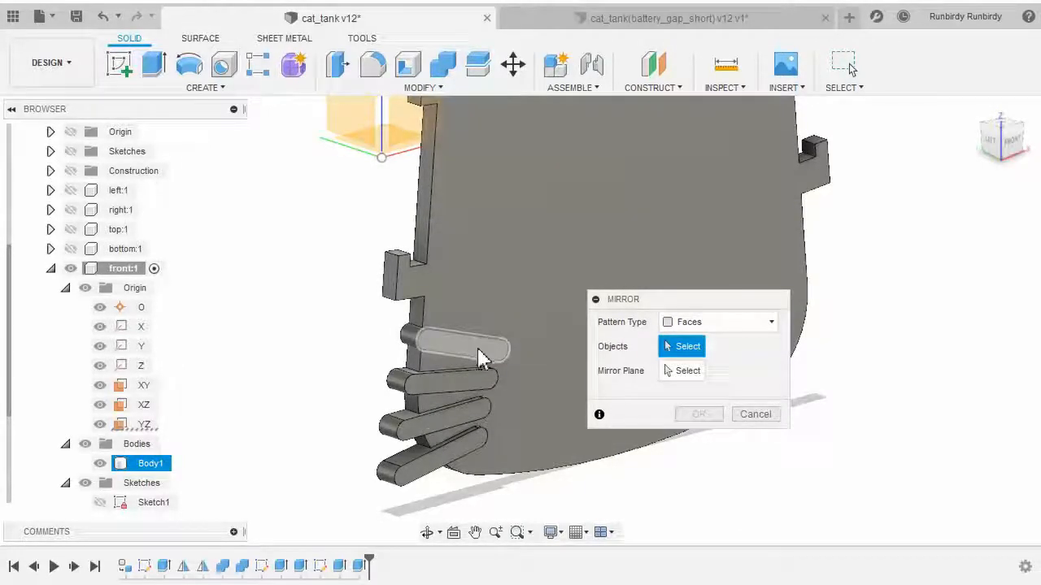
pyautogui.click(691, 323)
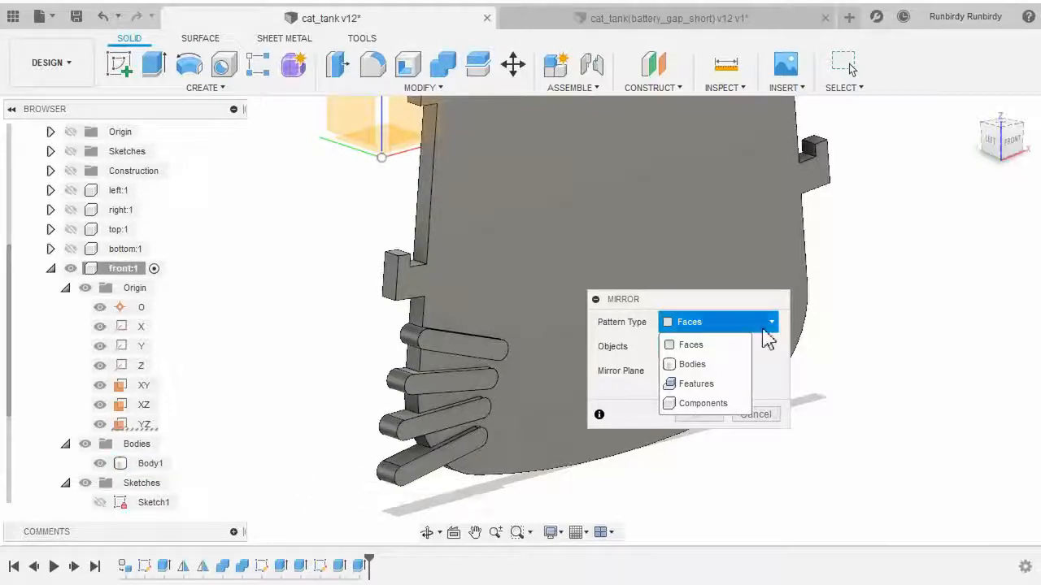
pyautogui.click(721, 384)
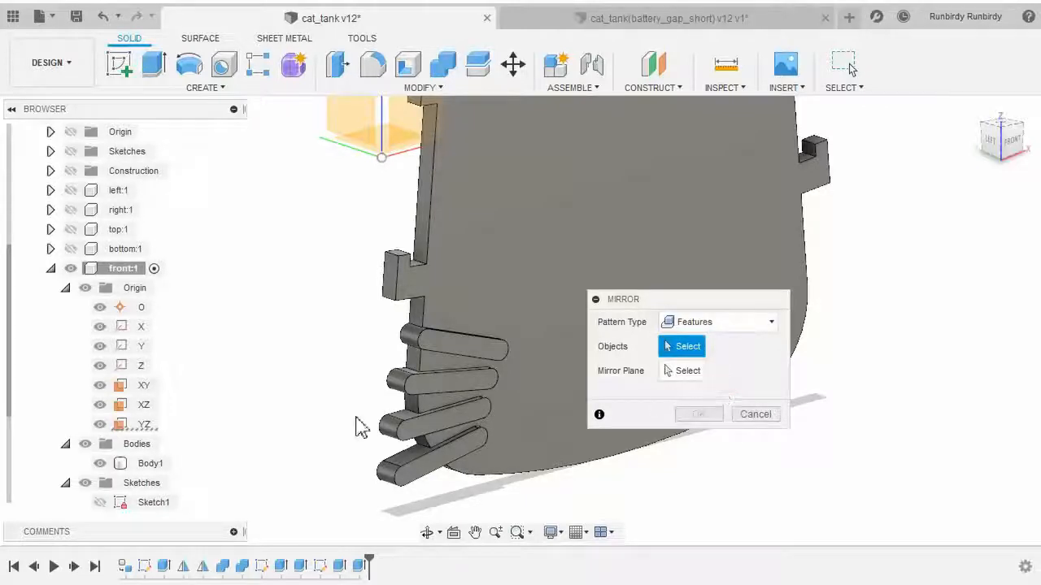
pyautogui.scroll(-2, 329, 431)
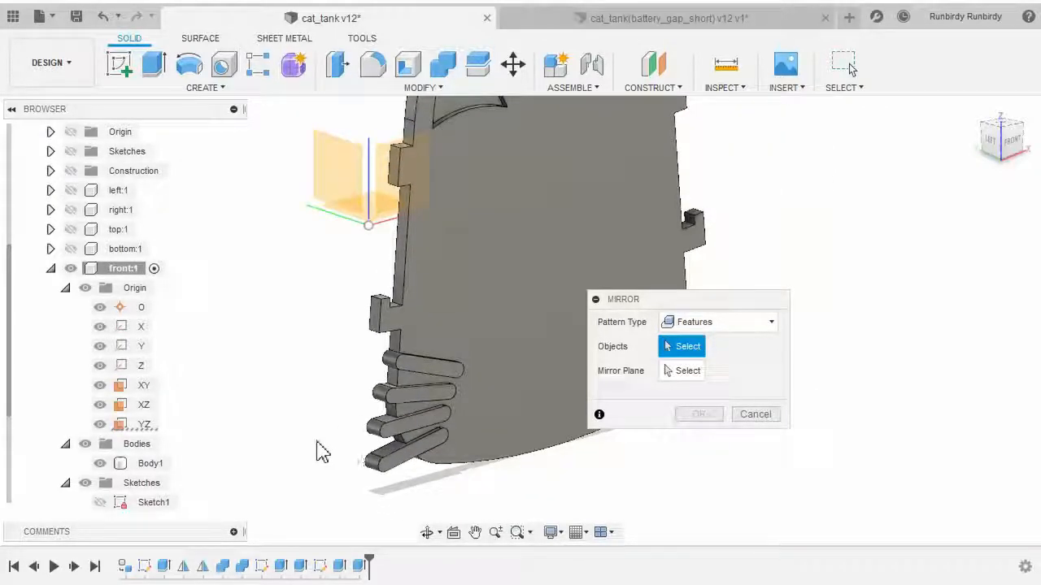
pyautogui.keyDown('shift'); pyautogui.moveTo(316, 441); pyautogui.dragTo(246, 427, button='middle'); pyautogui.keyUp('shift')
pyautogui.scroll(3, 246, 428)
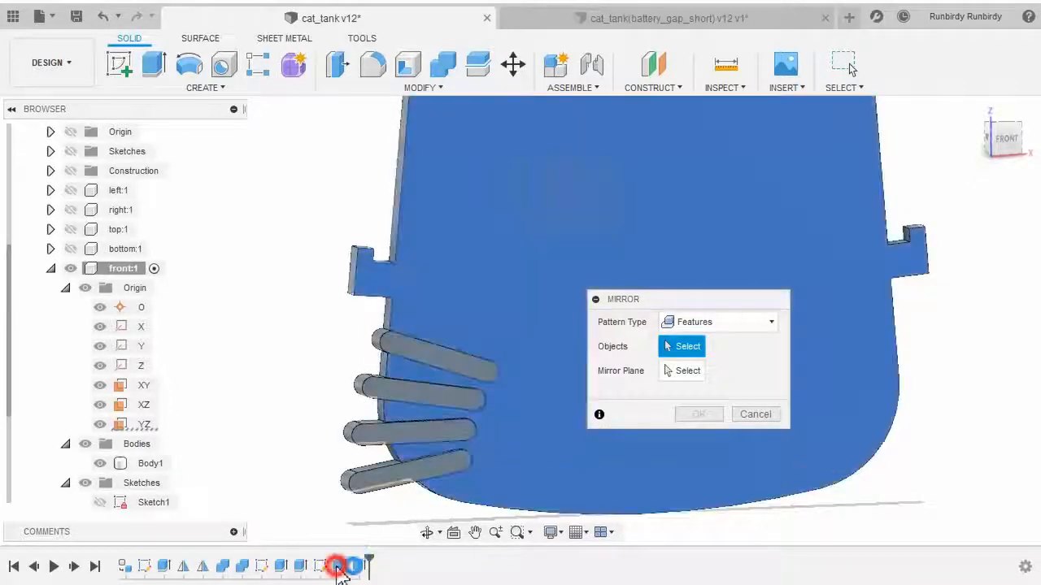
pyautogui.click(339, 567)
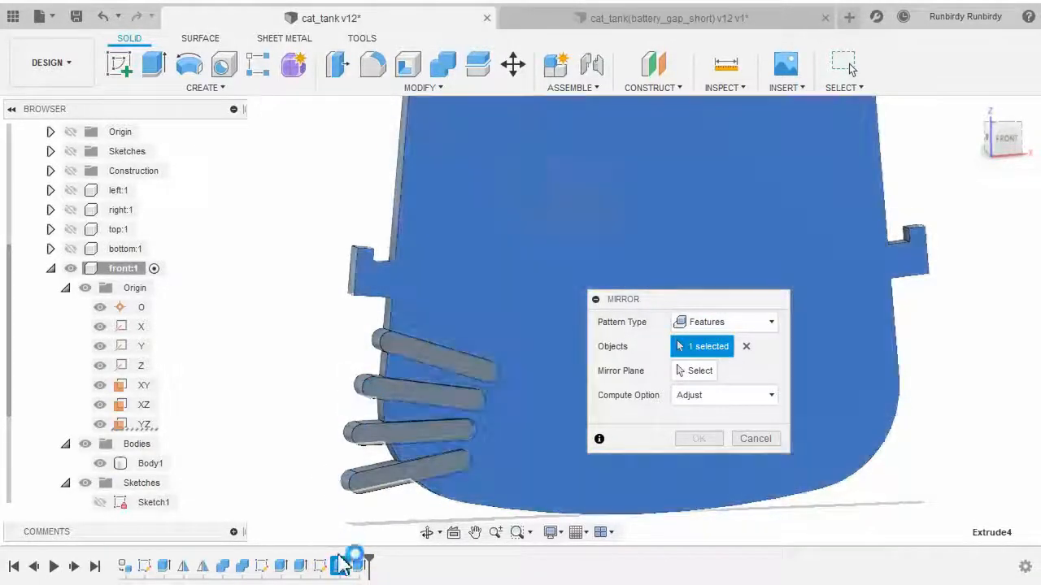
pyautogui.click(361, 567)
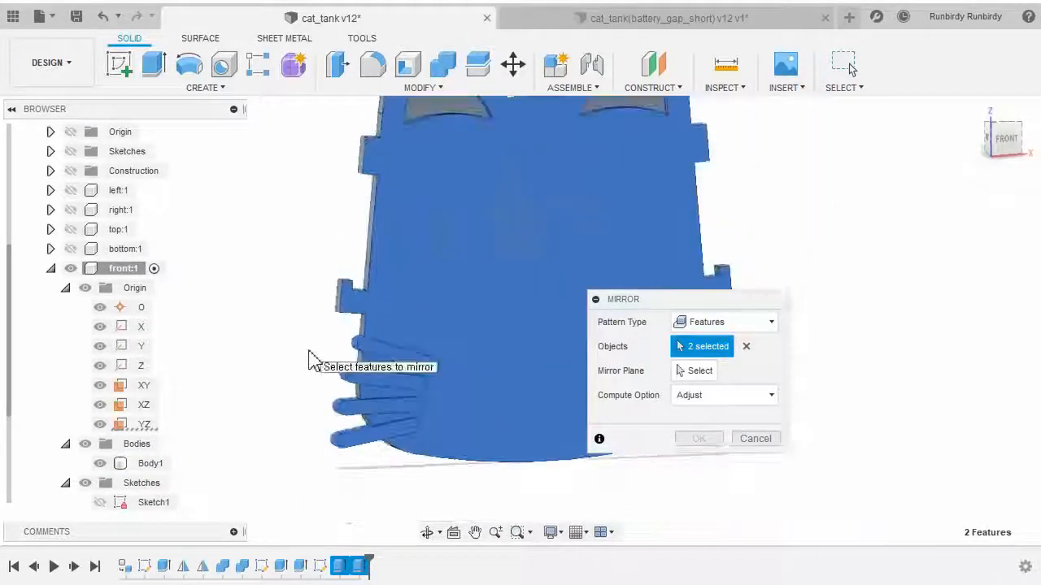
pyautogui.scroll(-5, 309, 362)
pyautogui.keyDown('shift'); pyautogui.moveTo(290, 383); pyautogui.dragTo(352, 407, button='middle'); pyautogui.keyUp('shift')
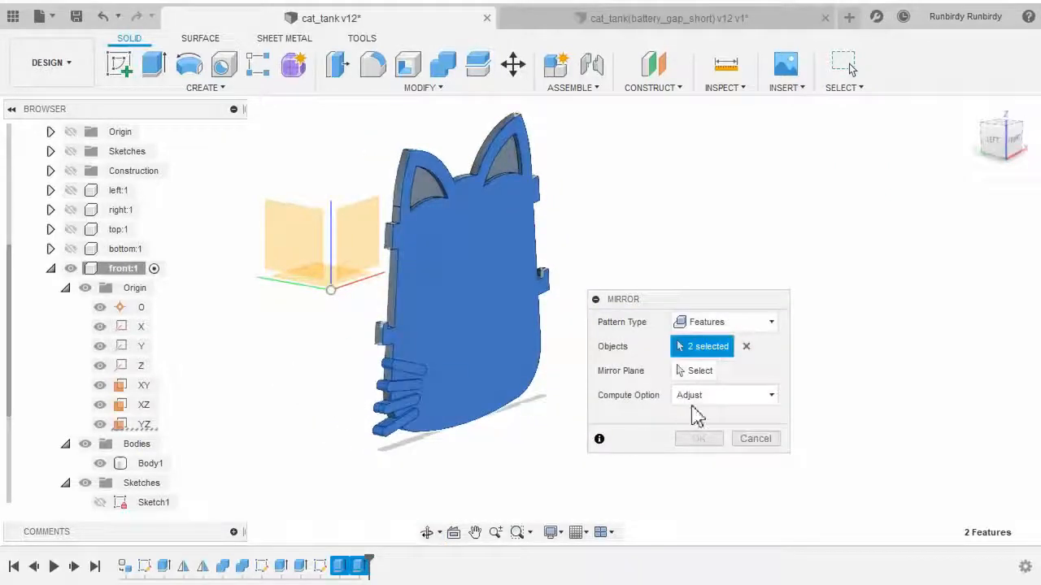
pyautogui.click(701, 374)
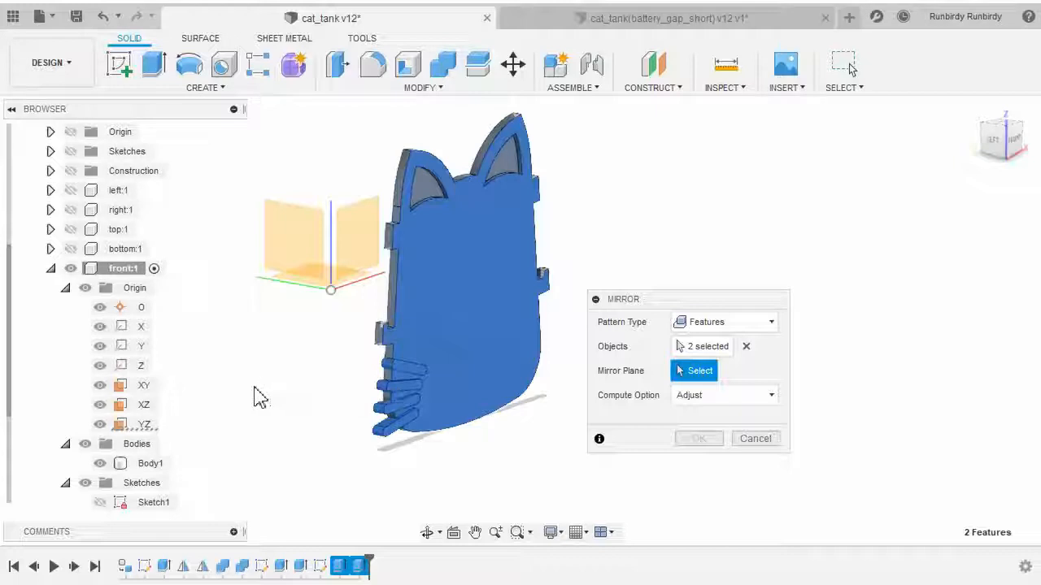
pyautogui.click(145, 425)
pyautogui.keyDown('shift'); pyautogui.moveTo(522, 460); pyautogui.dragTo(573, 394, button='middle'); pyautogui.keyUp('shift')
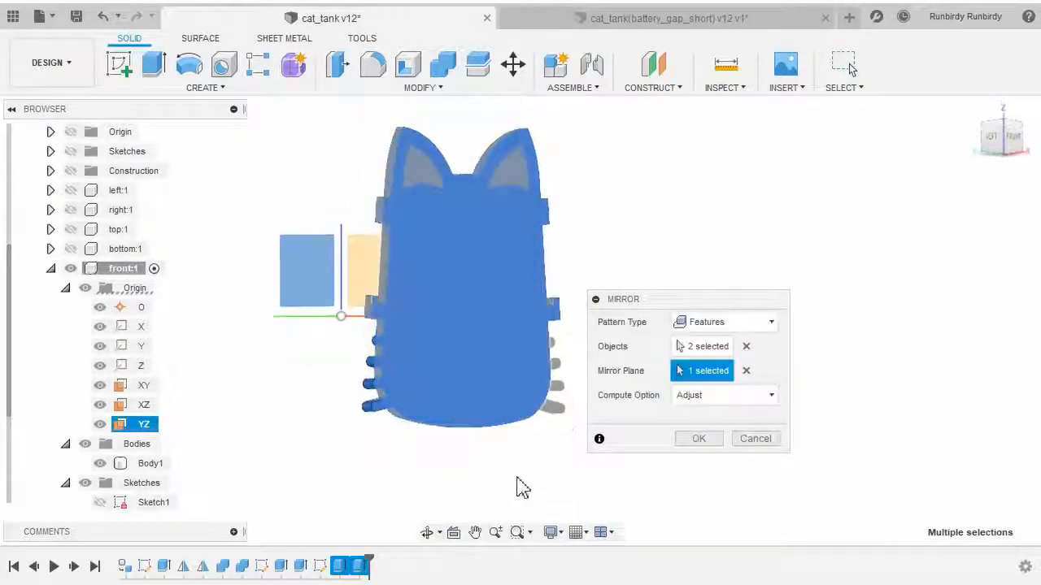
pyautogui.click(700, 438)
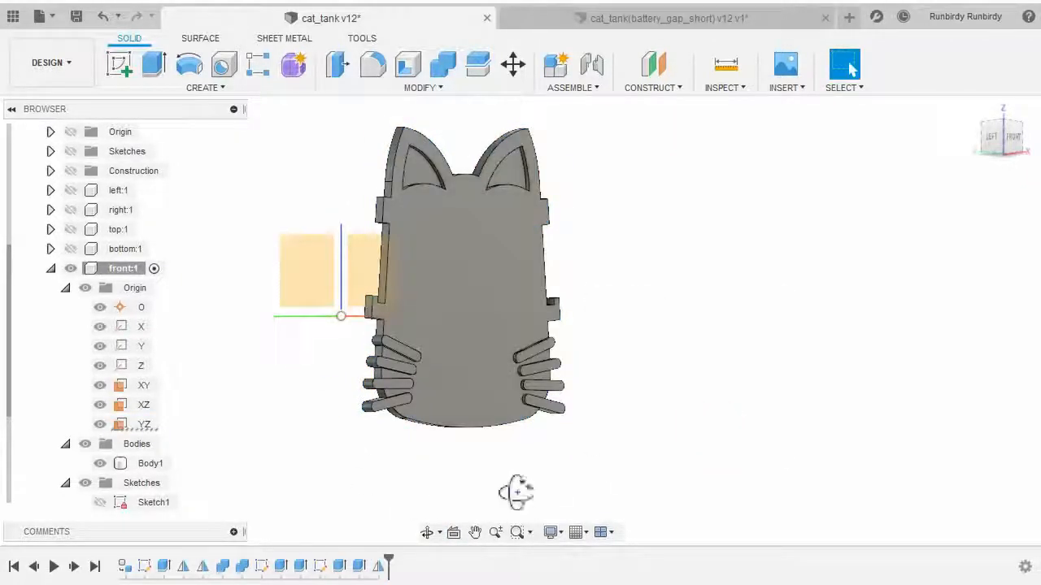
# Orbit and zoom around the panel to inspect the whiskers on both sides of the cat face
pyautogui.keyDown('shift'); pyautogui.moveTo(517, 492); pyautogui.dragTo(341, 534, button='middle'); pyautogui.keyUp('shift')
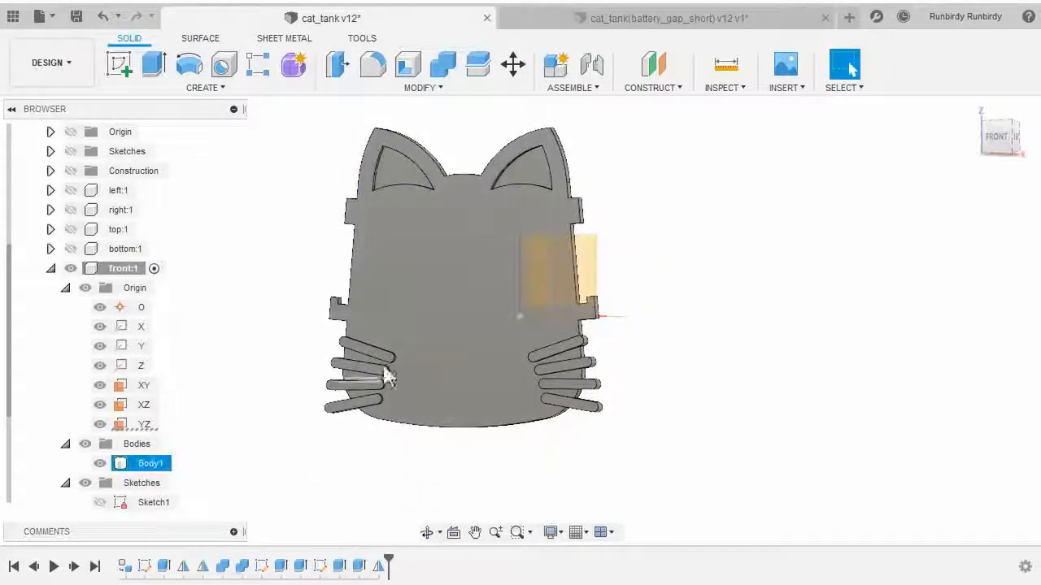
pyautogui.click(359, 567)
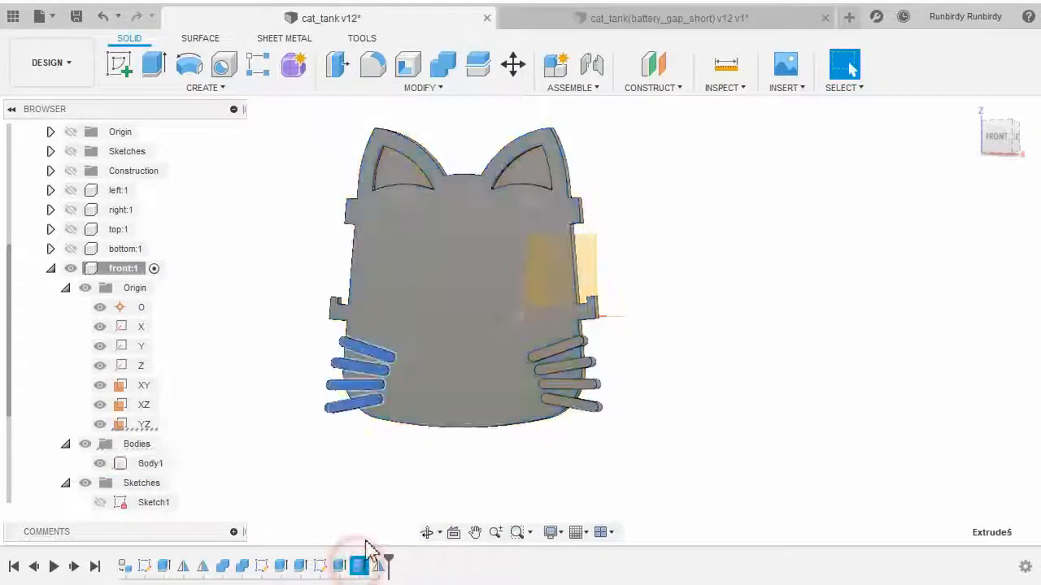
pyautogui.click(383, 495)
pyautogui.keyDown('shift'); pyautogui.moveTo(385, 503); pyautogui.dragTo(510, 501, button='middle'); pyautogui.keyUp('shift')
pyautogui.scroll(2, 506, 501)
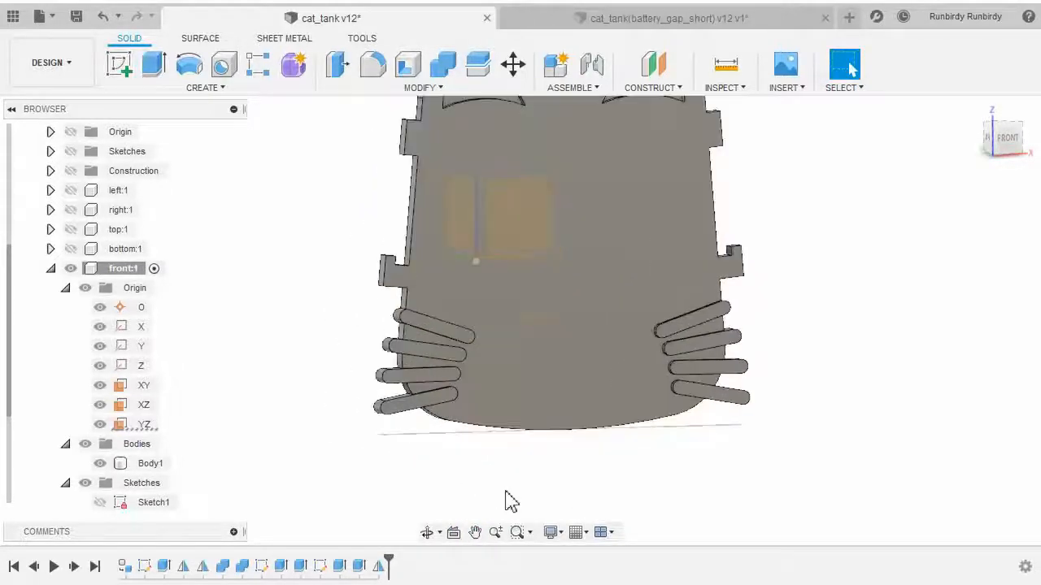
pyautogui.click(456, 358)
pyautogui.click(797, 372)
pyautogui.keyDown('shift'); pyautogui.moveTo(797, 371); pyautogui.dragTo(634, 451, button='middle'); pyautogui.keyUp('shift')
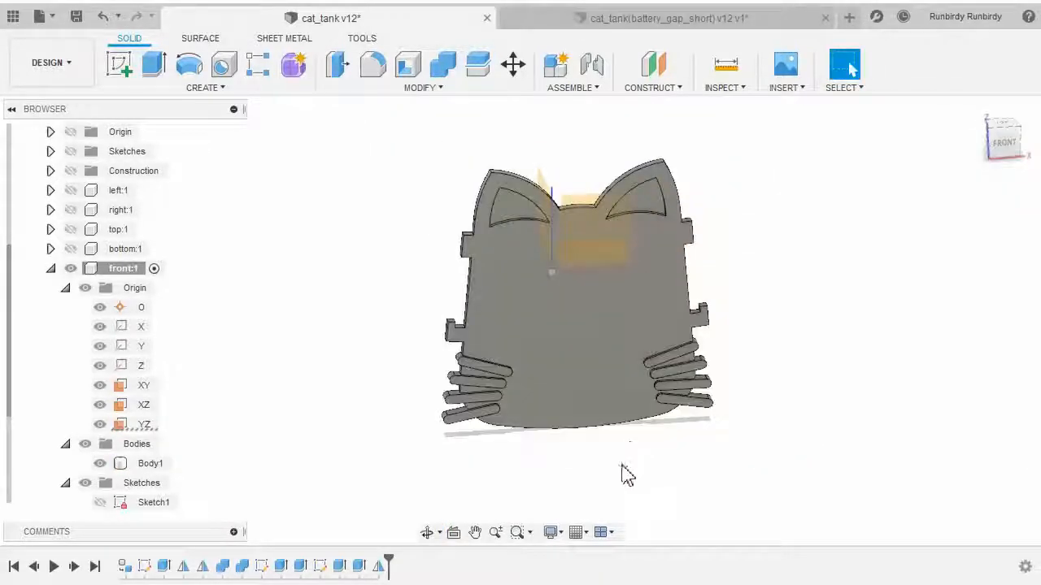